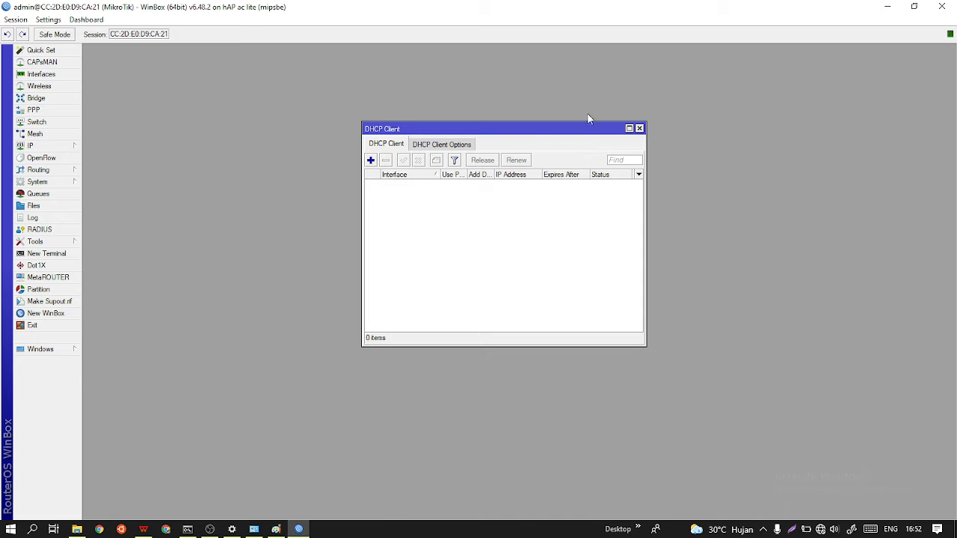
Add a DHCP client on interface ether2 with Add Default Route set to no, keeping peer DNS and NTP enabled.
left_click(639, 128)
left_click(53, 148)
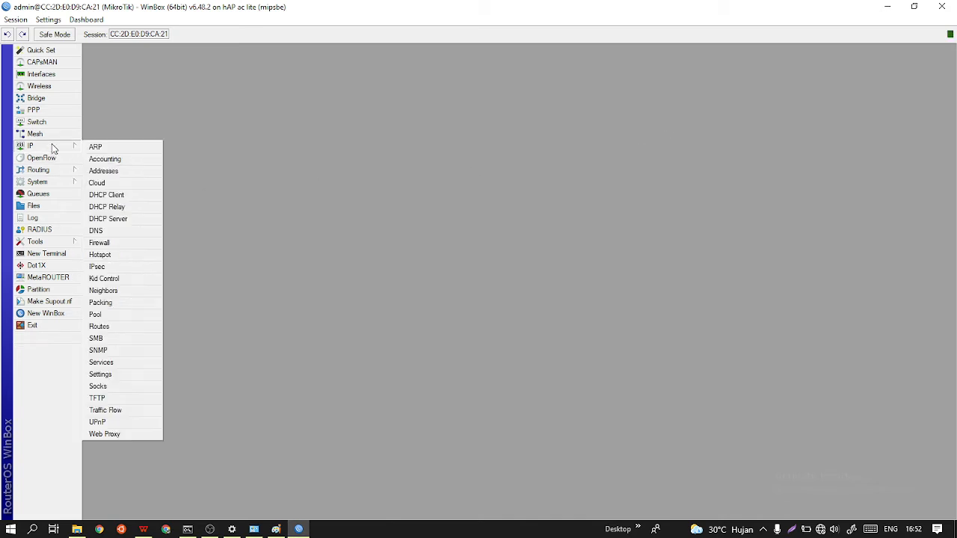
left_click(106, 195)
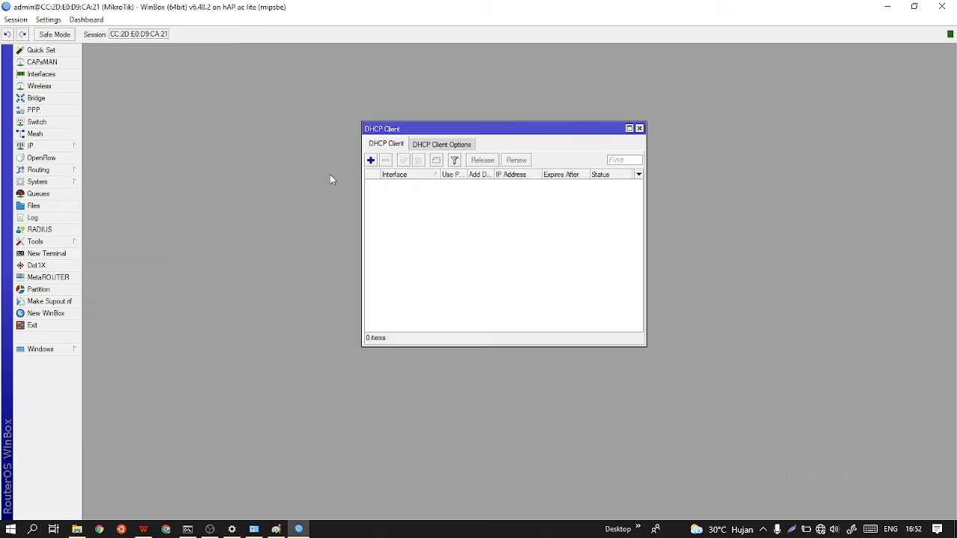
left_click(370, 159)
left_click(528, 228)
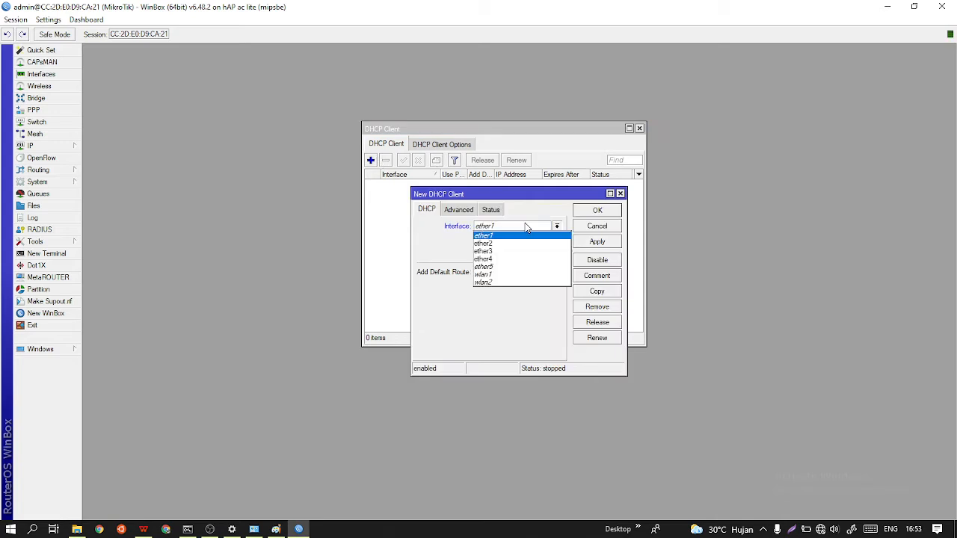
left_click(523, 244)
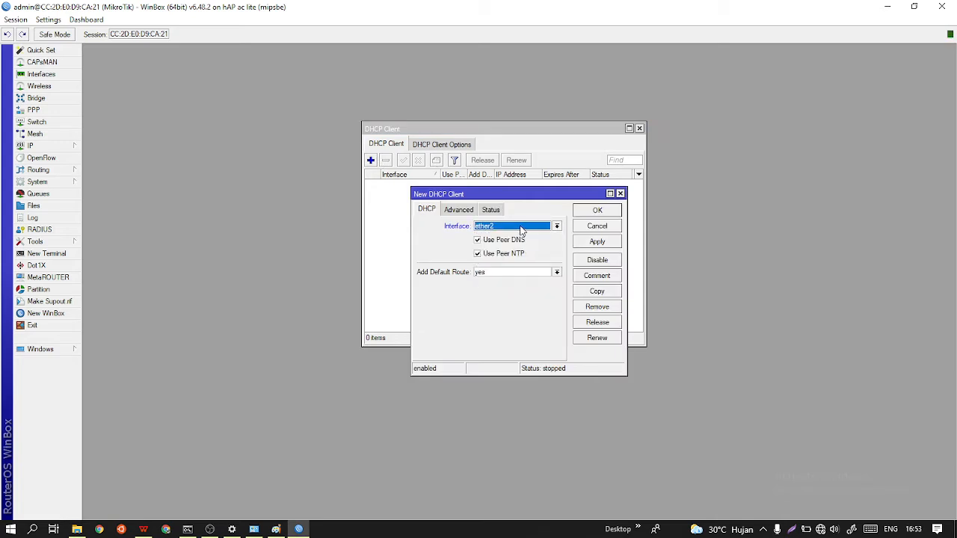
left_click(537, 273)
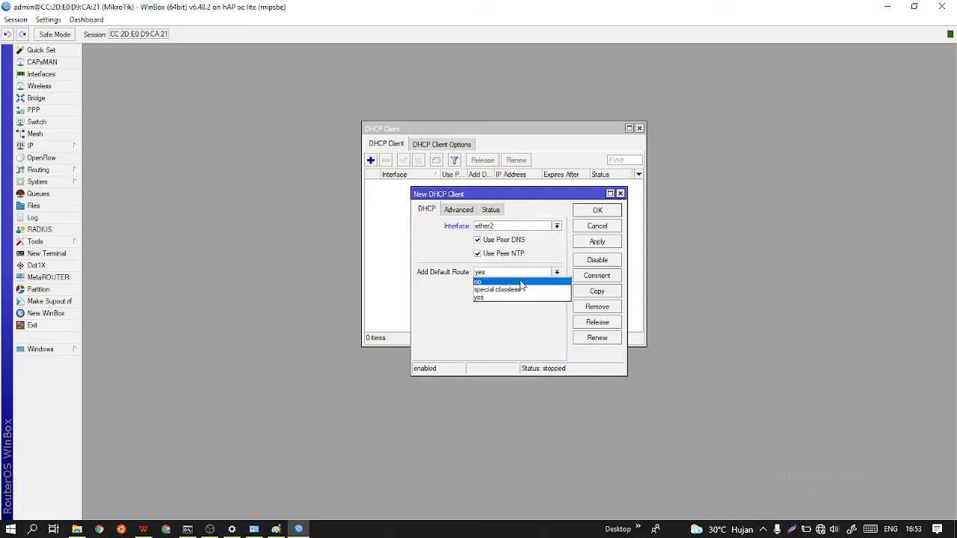
left_click(520, 283)
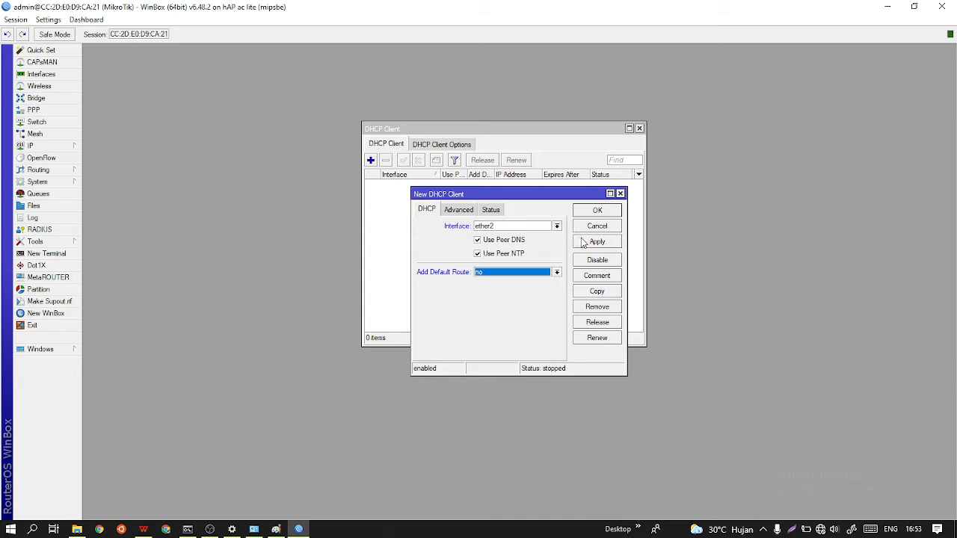
left_click(540, 272)
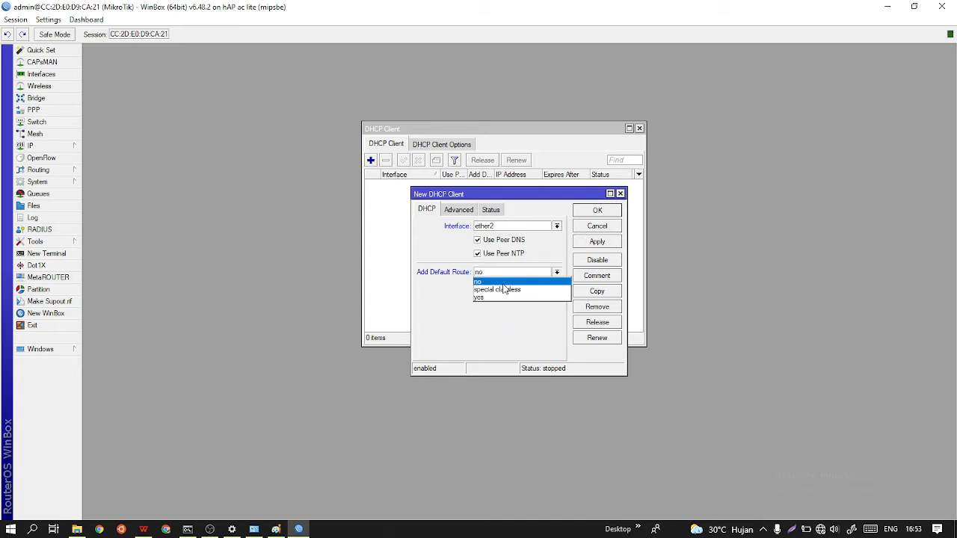
left_click(503, 283)
left_click(583, 242)
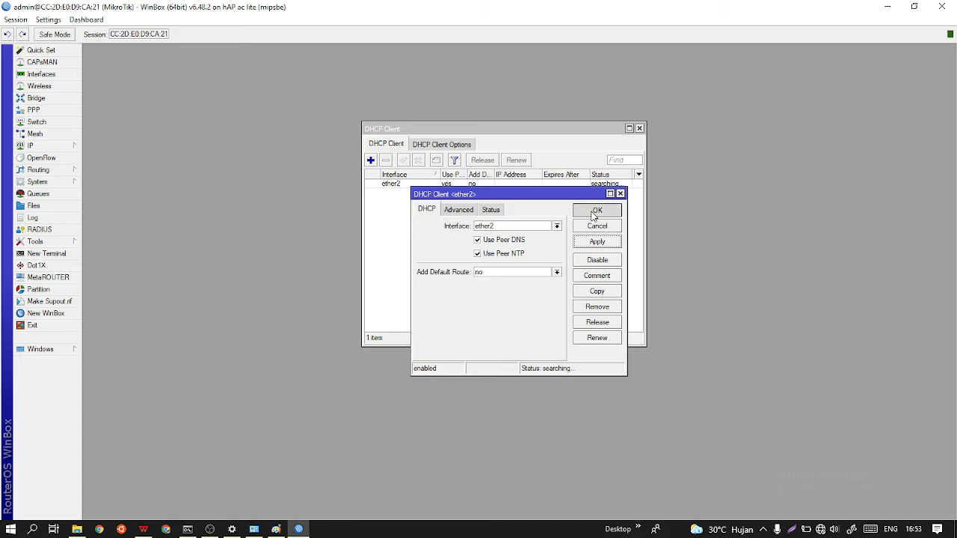
left_click(597, 211)
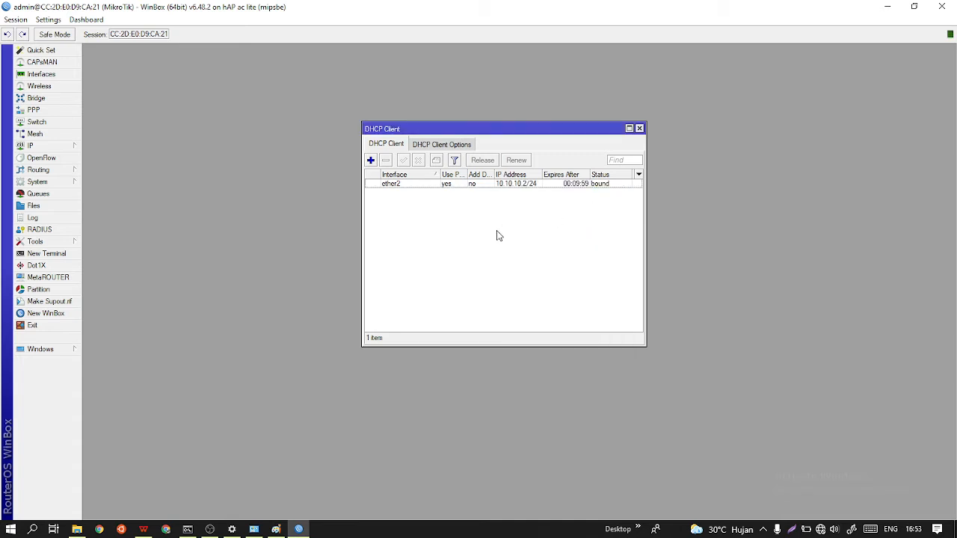
Add a second DHCP client on interface ether3 with Add Default Route set to no.
left_click(370, 160)
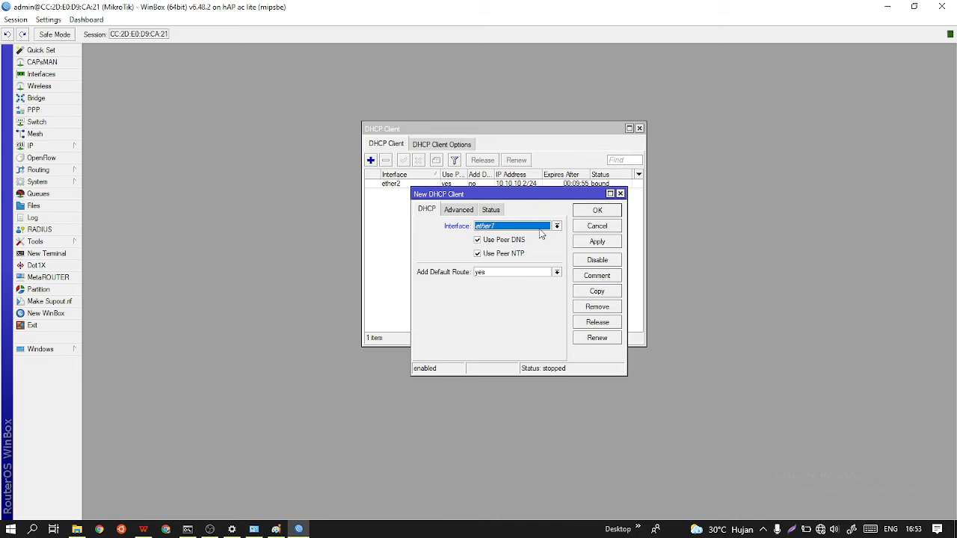
left_click(539, 228)
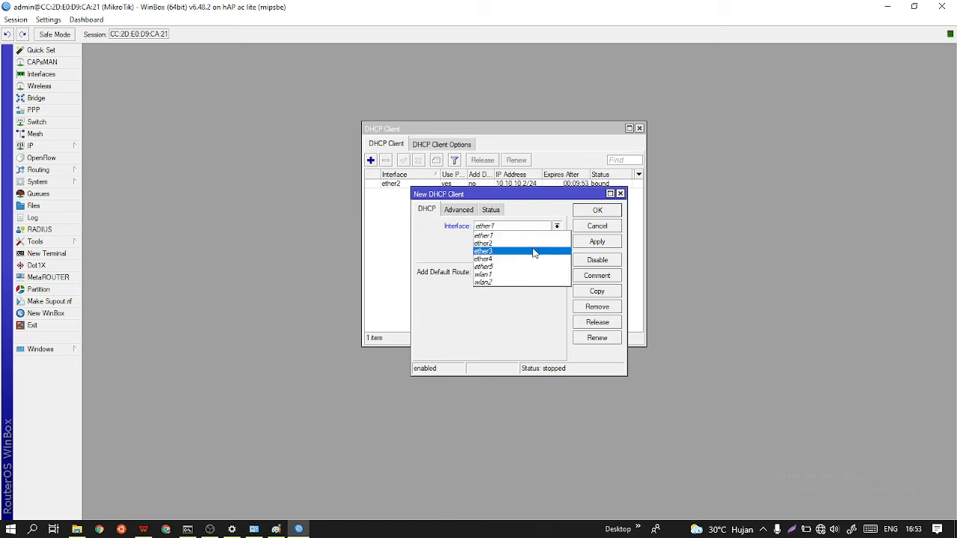
left_click(533, 253)
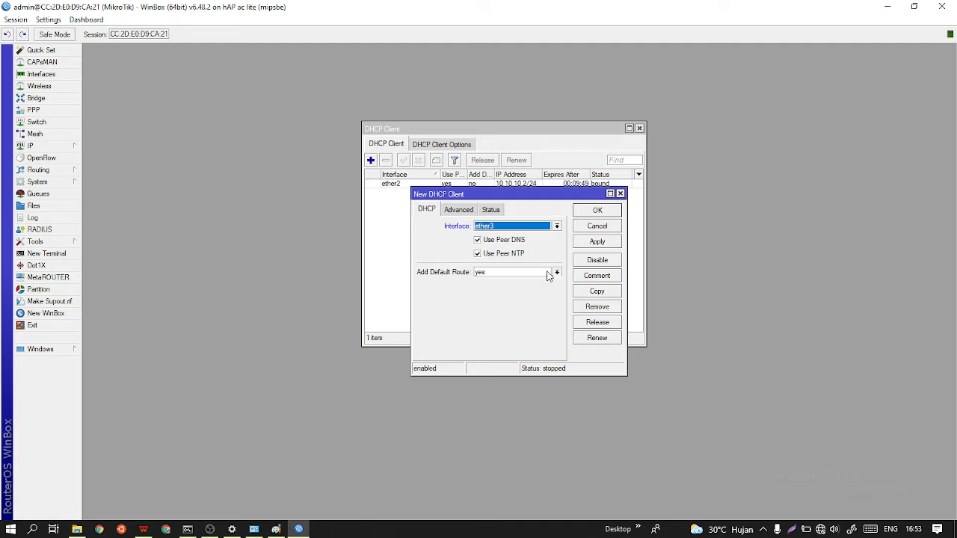
left_click(550, 274)
left_click(525, 287)
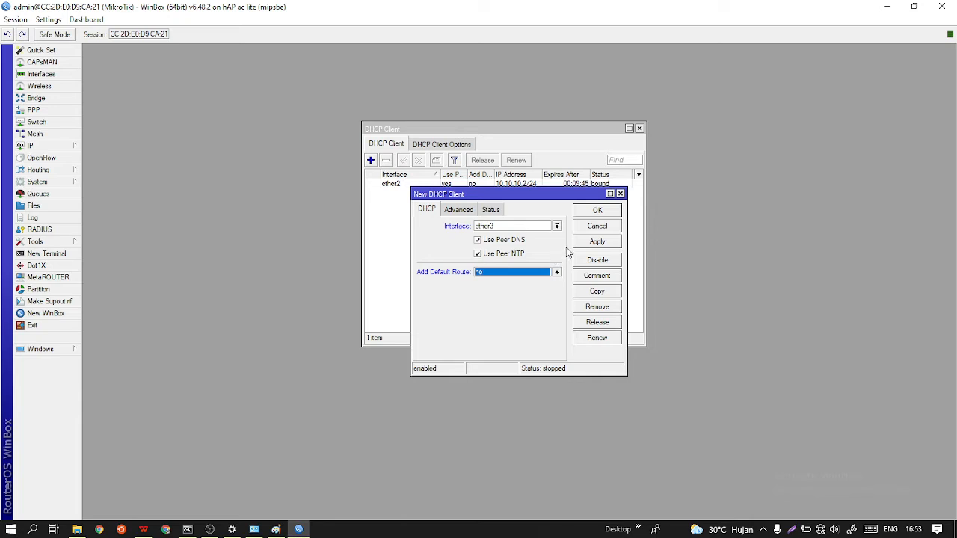
left_click(597, 242)
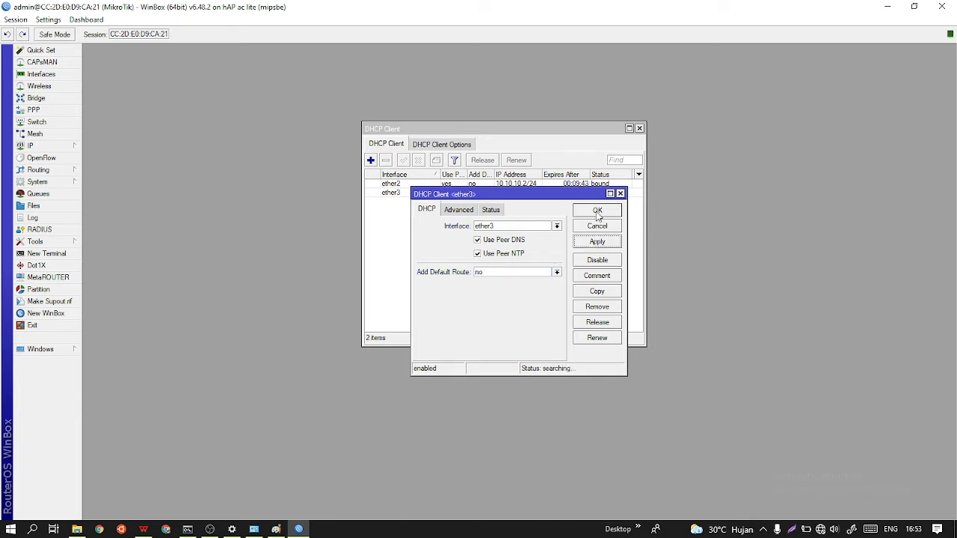
left_click(597, 212)
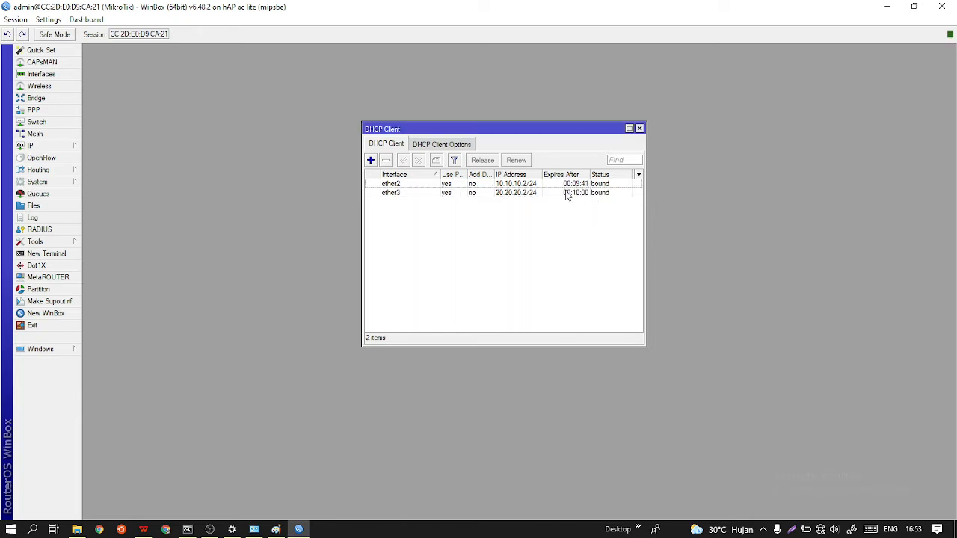
left_click(402, 185)
left_click(401, 192)
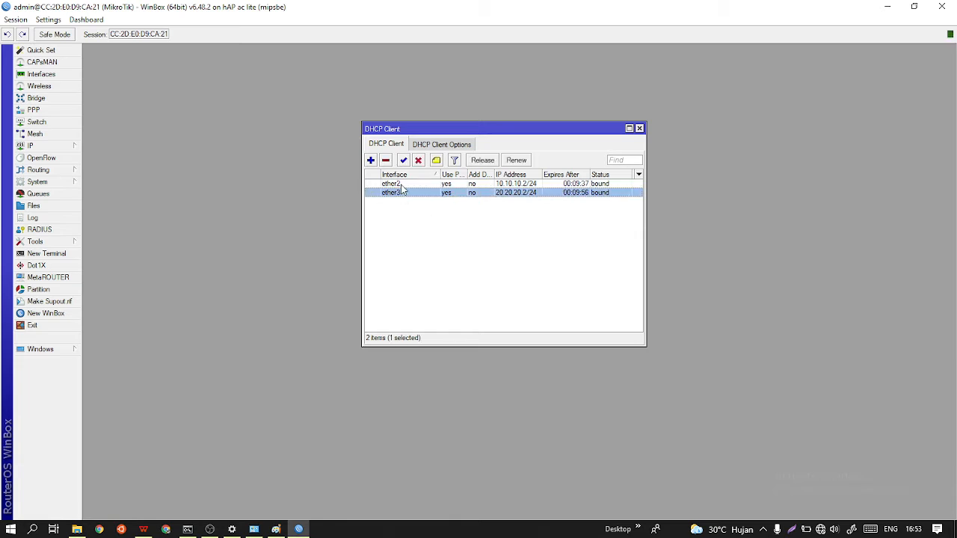
left_click(403, 186)
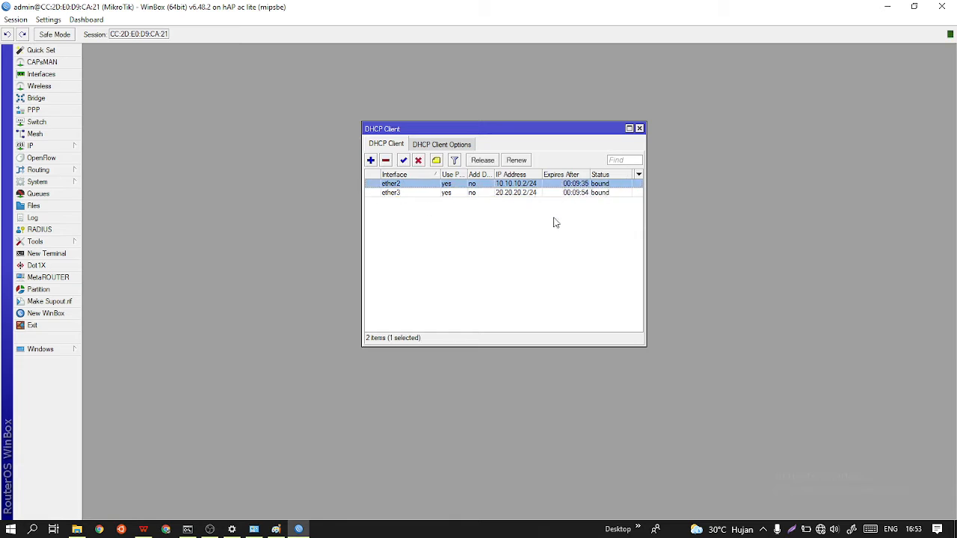
left_click(466, 240)
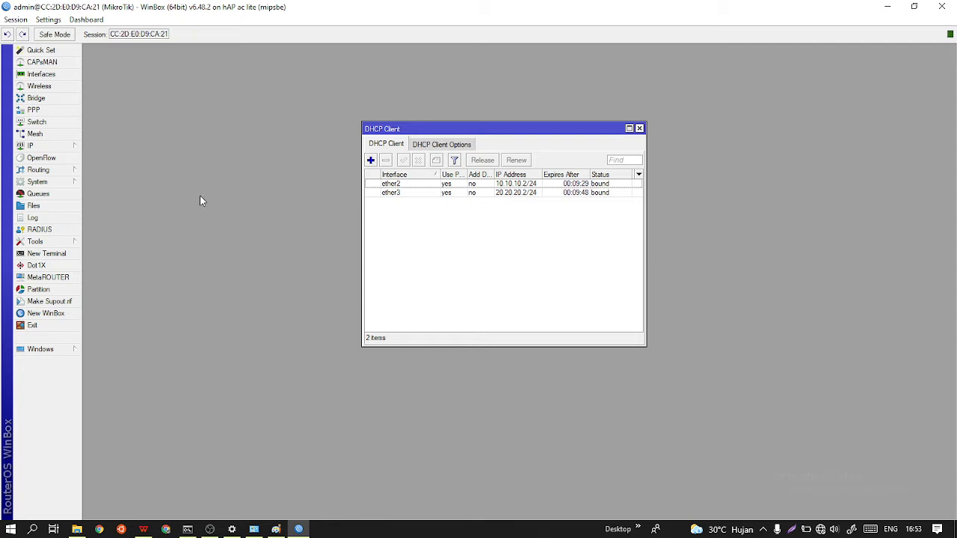
Open the IP address list and place its window beside the DHCP client list.
left_click(53, 146)
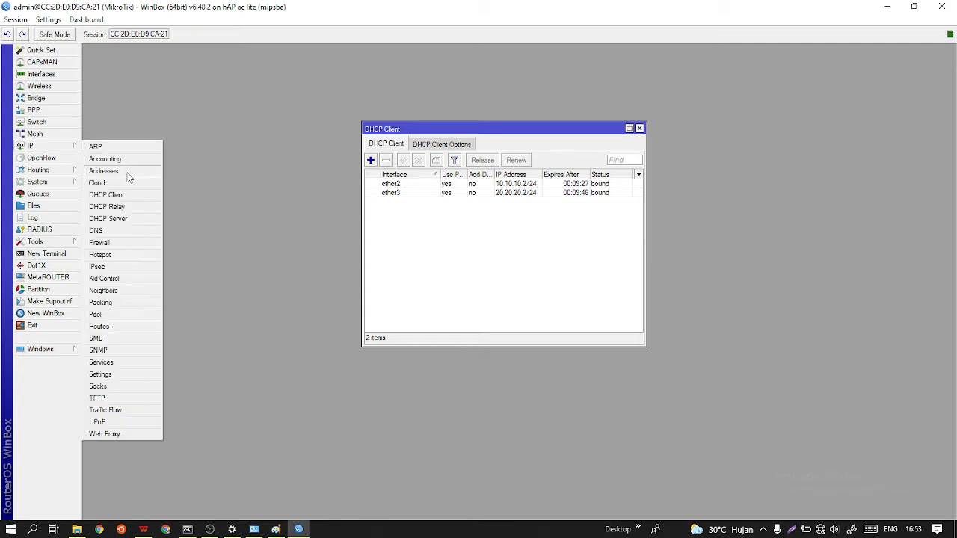
left_click(113, 171)
left_click_drag(815, 66, 721, 173)
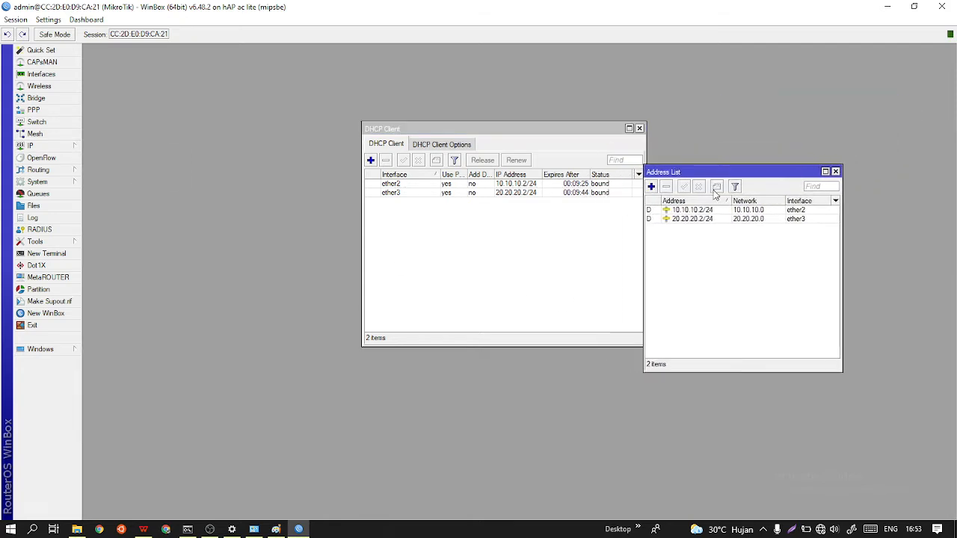
Add the IP address 192.168.10.1/27 on interface ether4, consulting the network diagram in Paint for the LAN network and port.
left_click(653, 187)
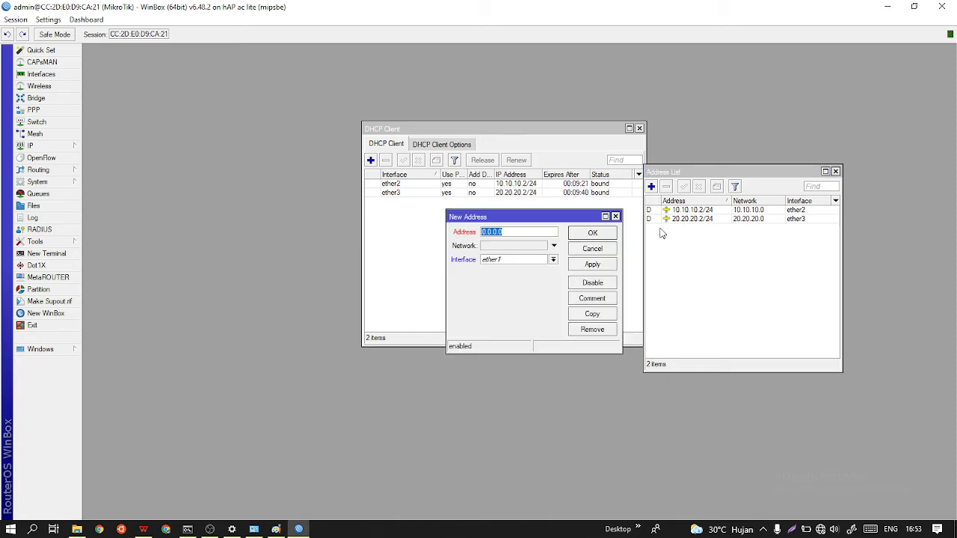
left_click(275, 529)
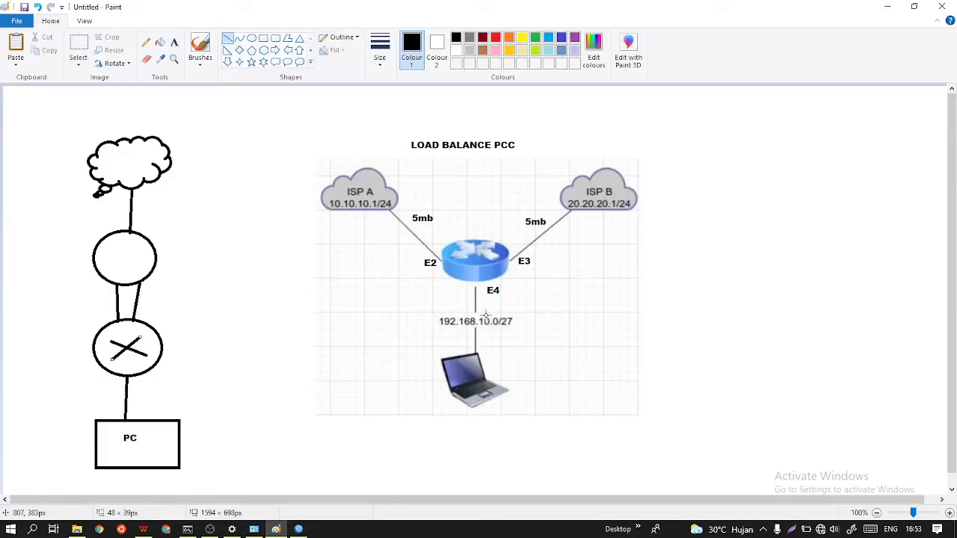
left_click(887, 8)
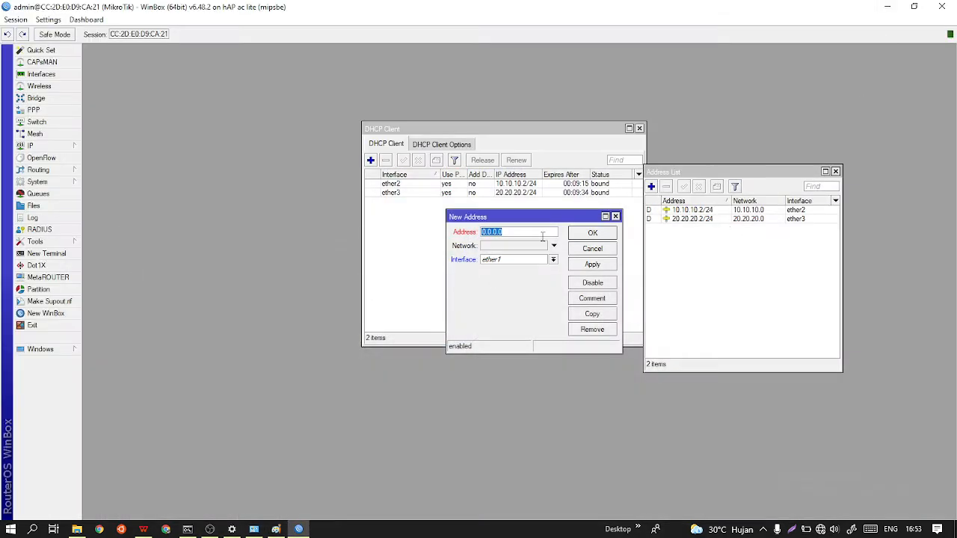
type("192.168.10.1/27")
left_click(552, 259)
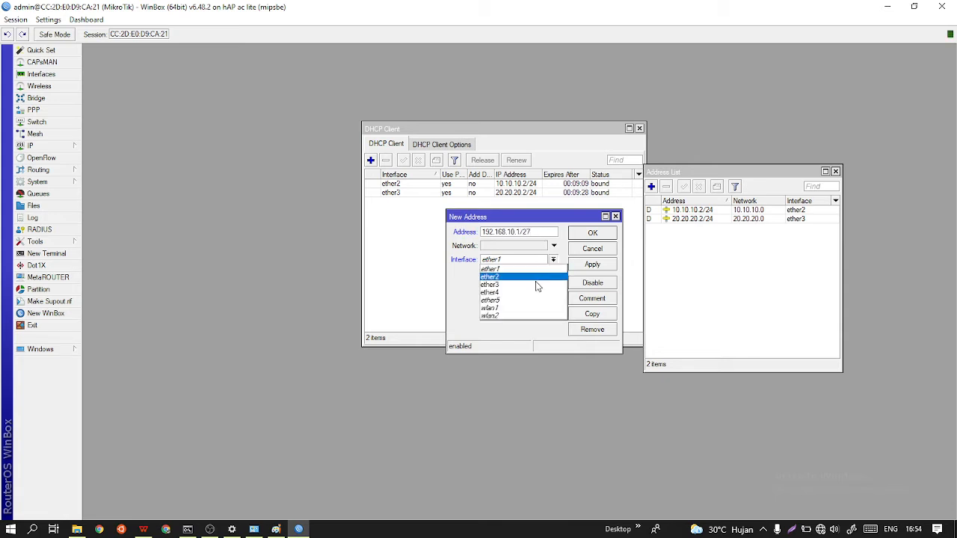
left_click(531, 297)
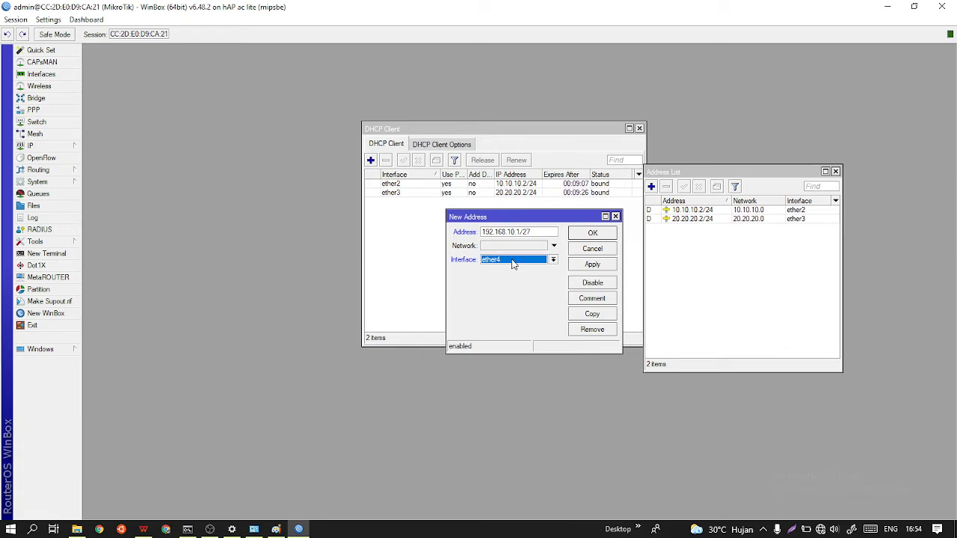
left_click(276, 529)
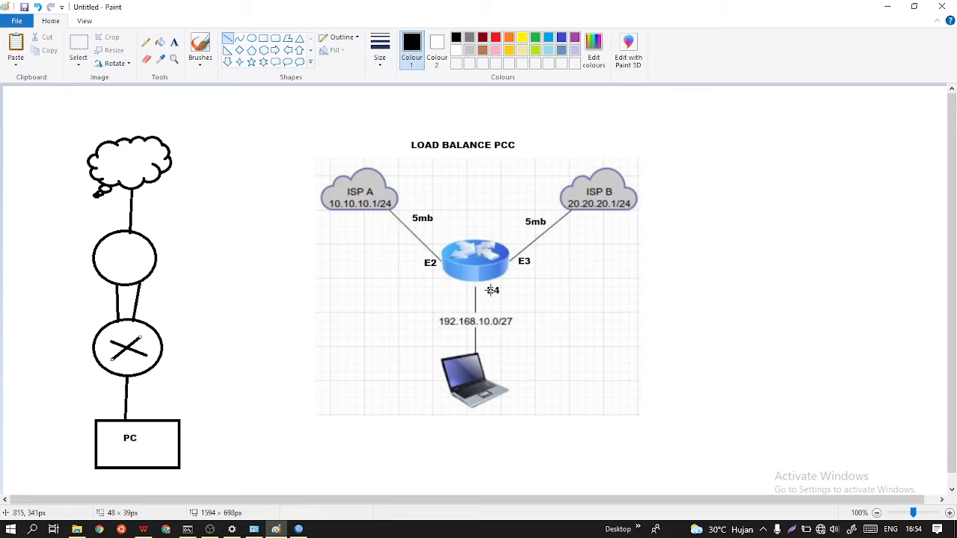
left_click(887, 7)
left_click(590, 266)
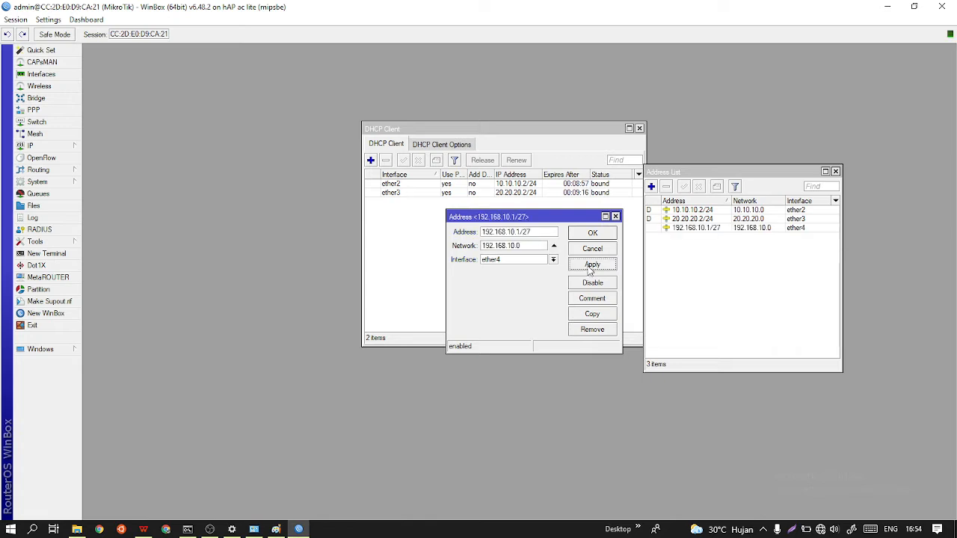
left_click(595, 235)
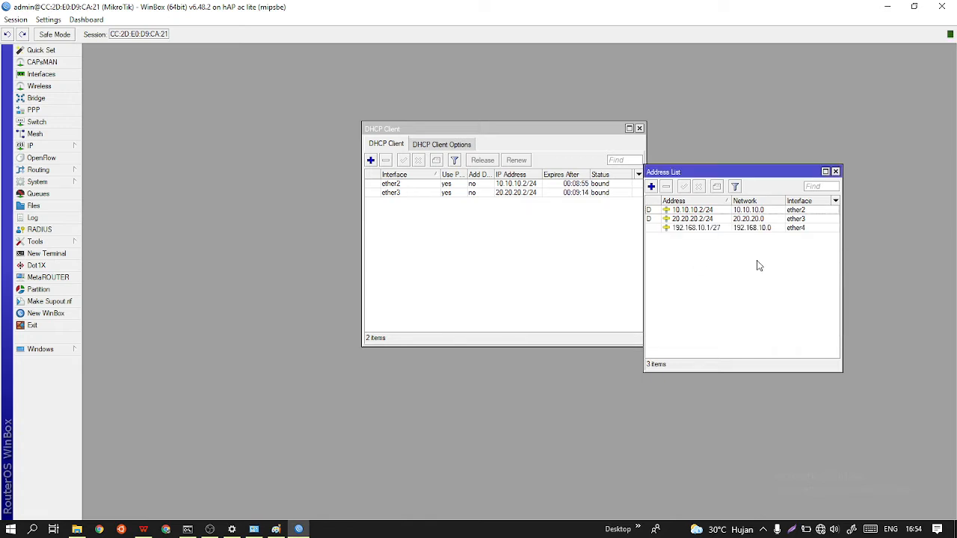
Run the DHCP server setup on interface ether4 for 192.168.10.0/27, accepting the remaining default settings.
left_click(71, 146)
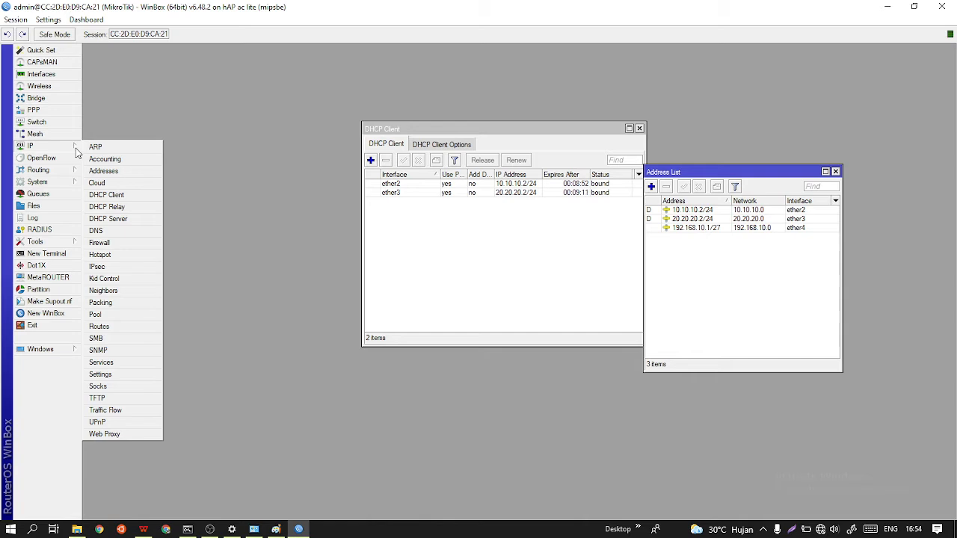
left_click(124, 218)
left_click_drag(568, 249, 299, 245)
left_click(308, 275)
left_click(564, 281)
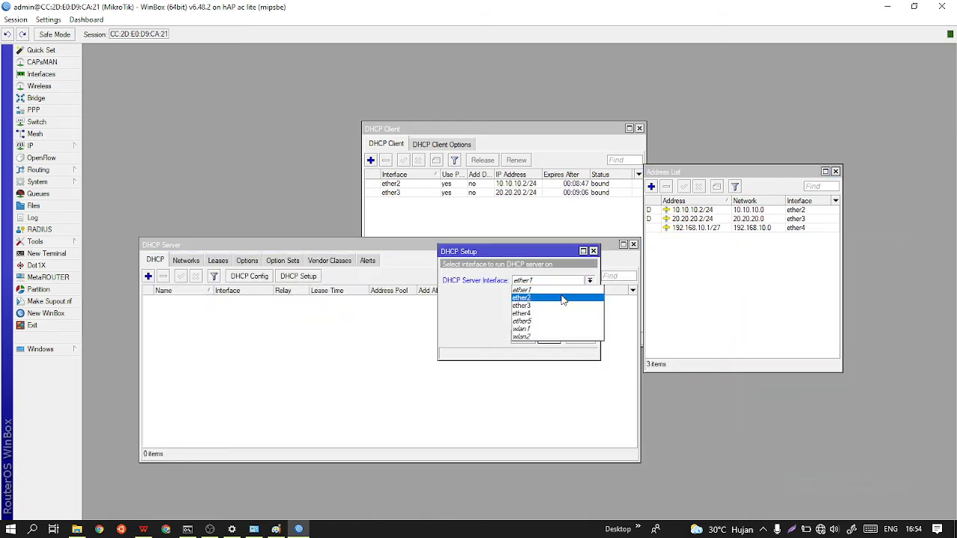
left_click(554, 314)
left_click(548, 337)
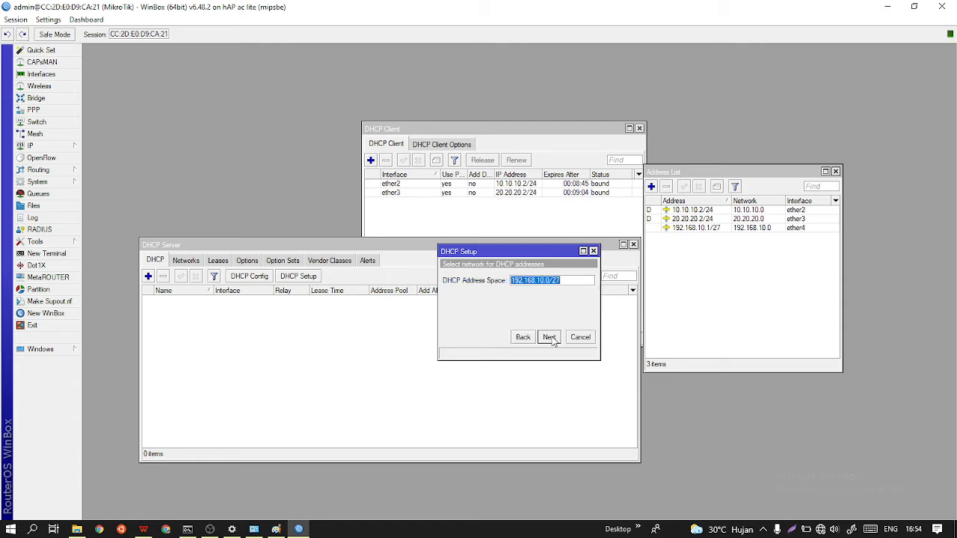
left_click(548, 337)
left_click(549, 337)
left_click(550, 337)
left_click(550, 337)
left_click(549, 337)
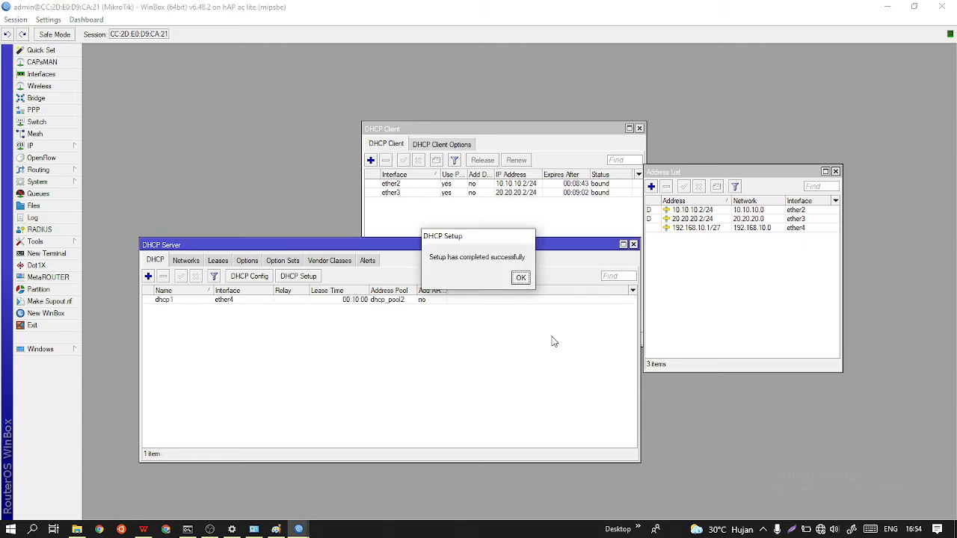
left_click(520, 277)
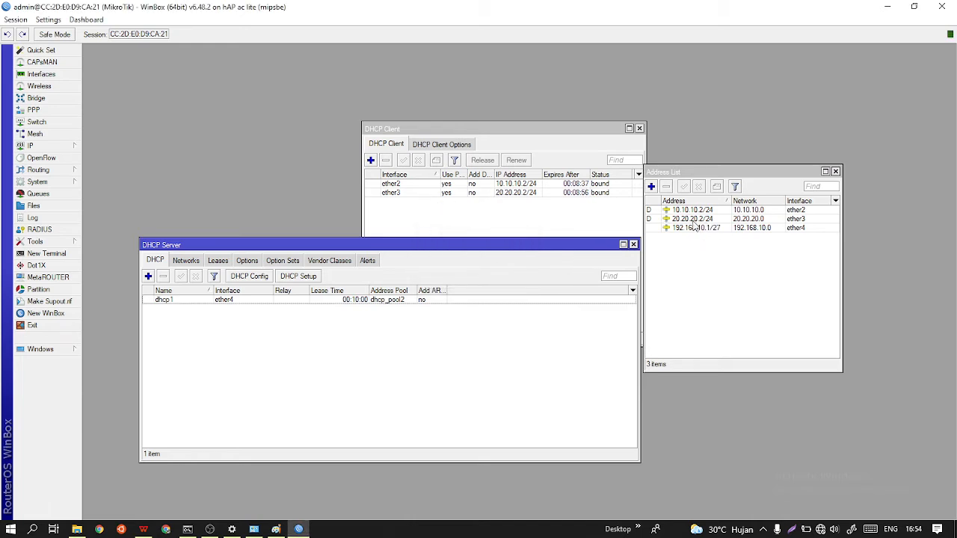
left_click(260, 306)
left_click(300, 329)
left_click_drag(273, 244, 335, 216)
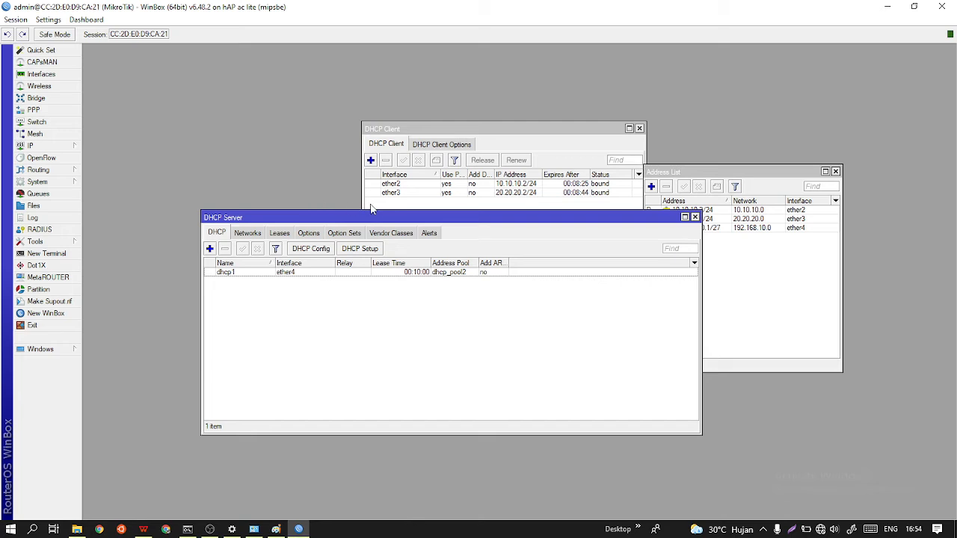
Start a new firewall NAT rule with chain srcnat and out interface ether2.
left_click(74, 146)
left_click(129, 243)
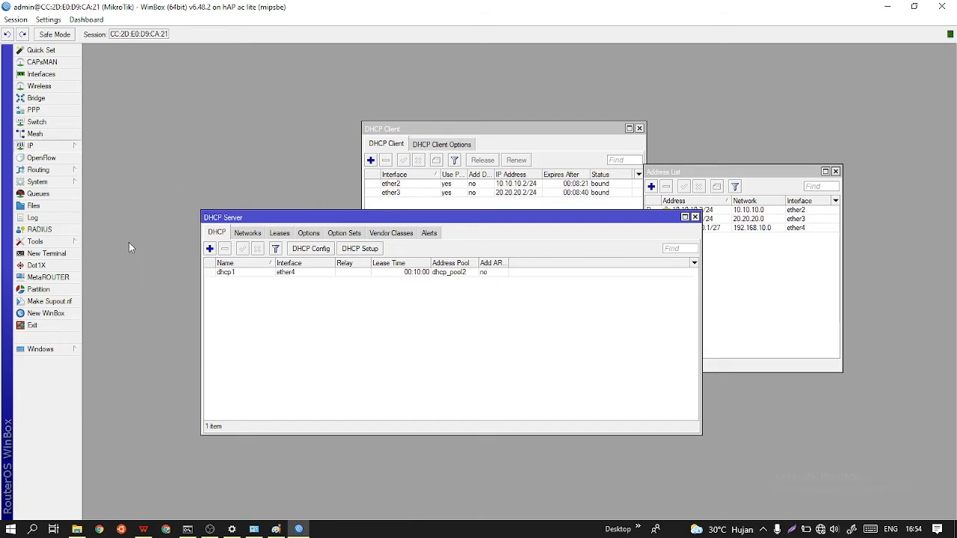
left_click(301, 191)
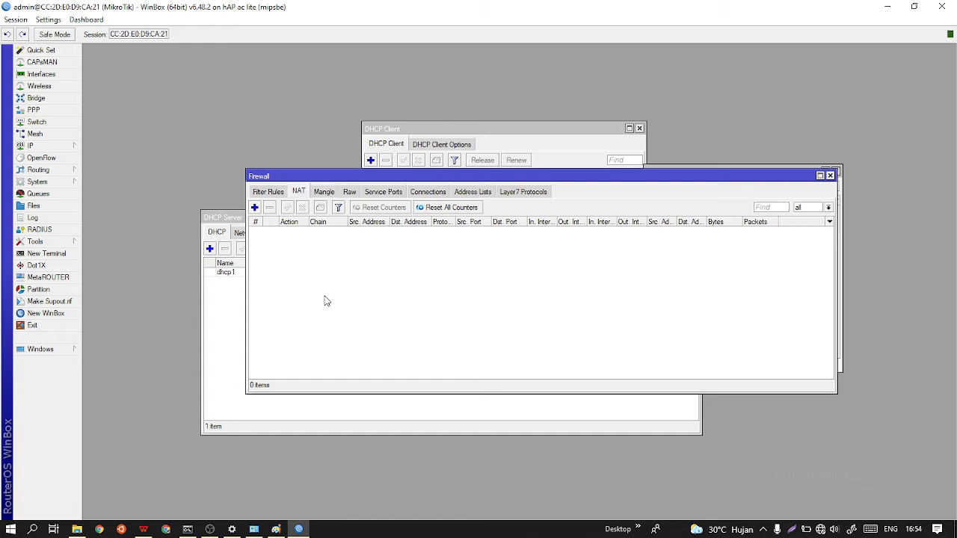
left_click(255, 207)
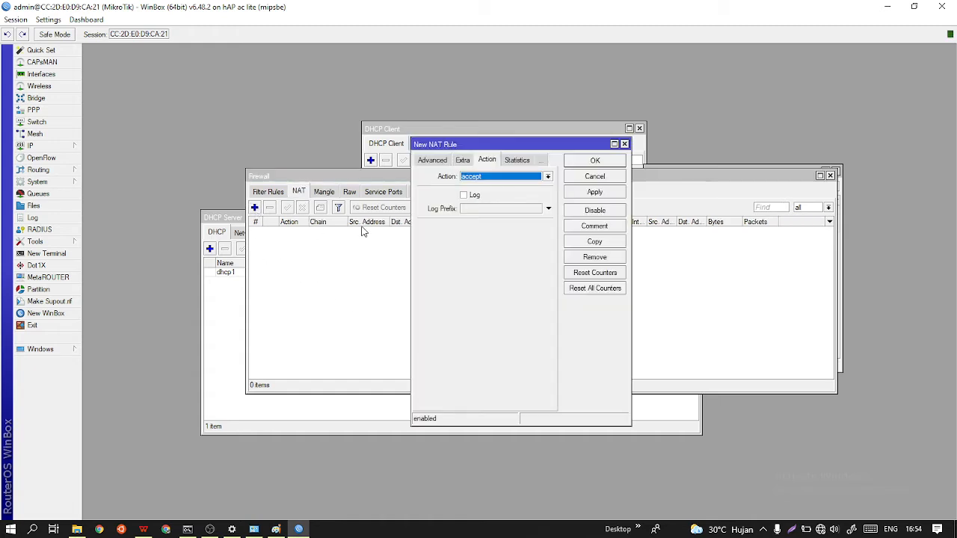
left_click(440, 162)
left_click(427, 160)
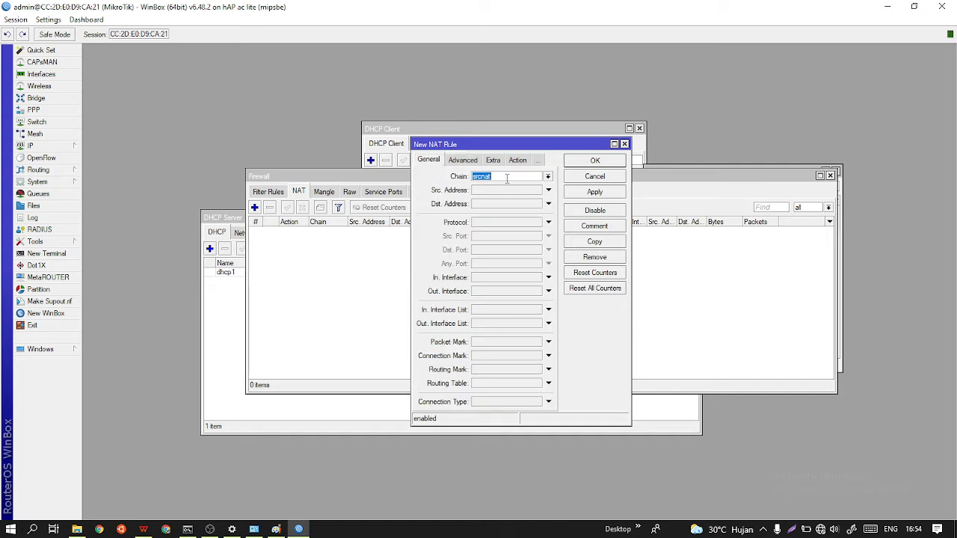
left_click(497, 290)
left_click(537, 291)
left_click(498, 342)
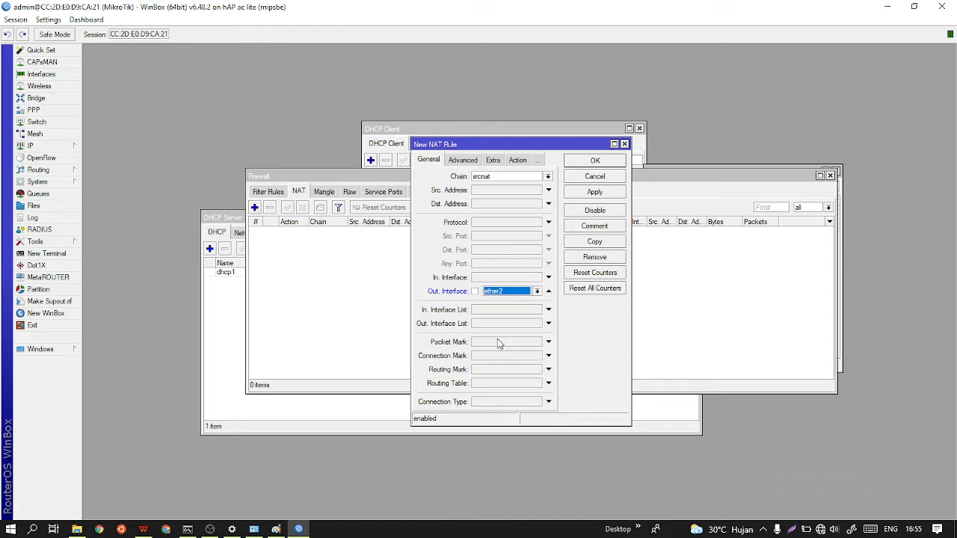
Set the ether2 NAT rule's action to masquerade and save the rule.
left_click(509, 160)
left_click(513, 177)
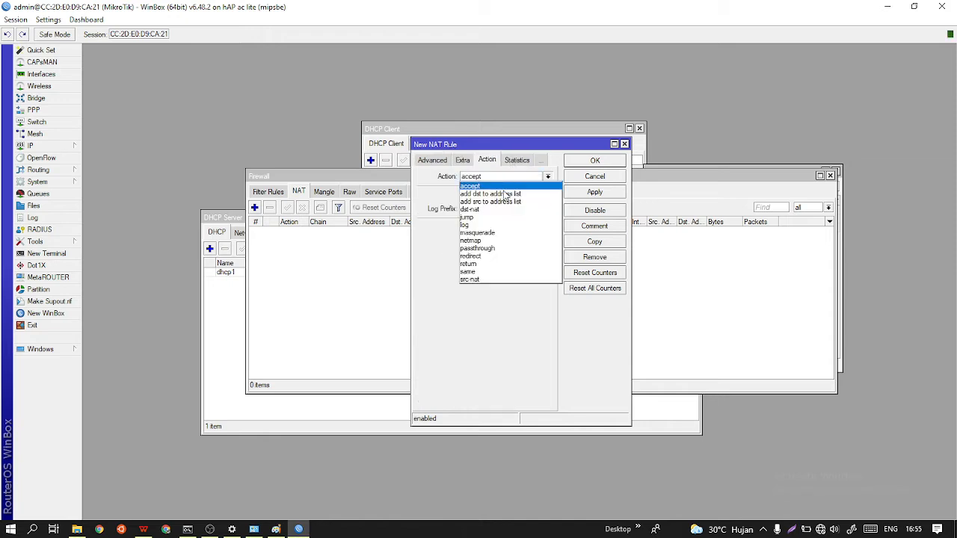
left_click(491, 234)
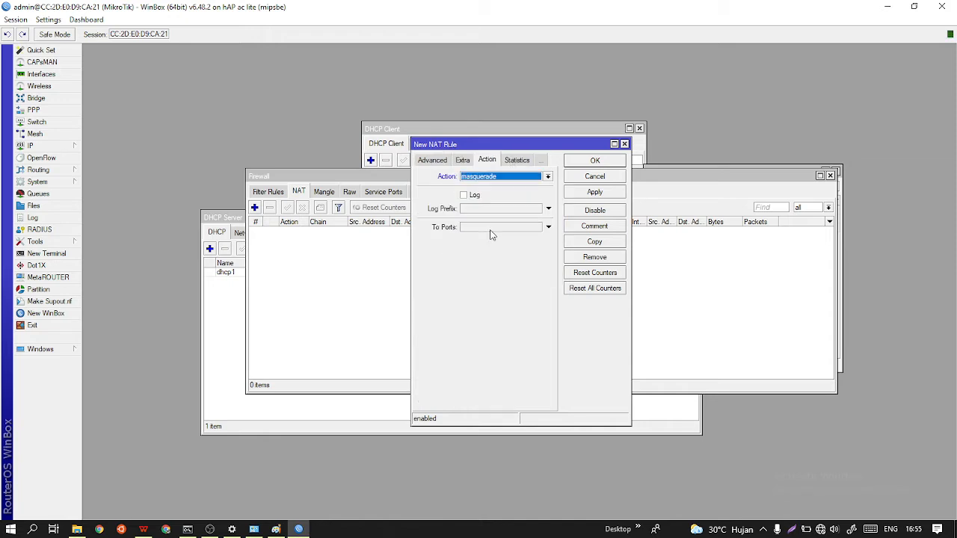
left_click(579, 193)
left_click(595, 162)
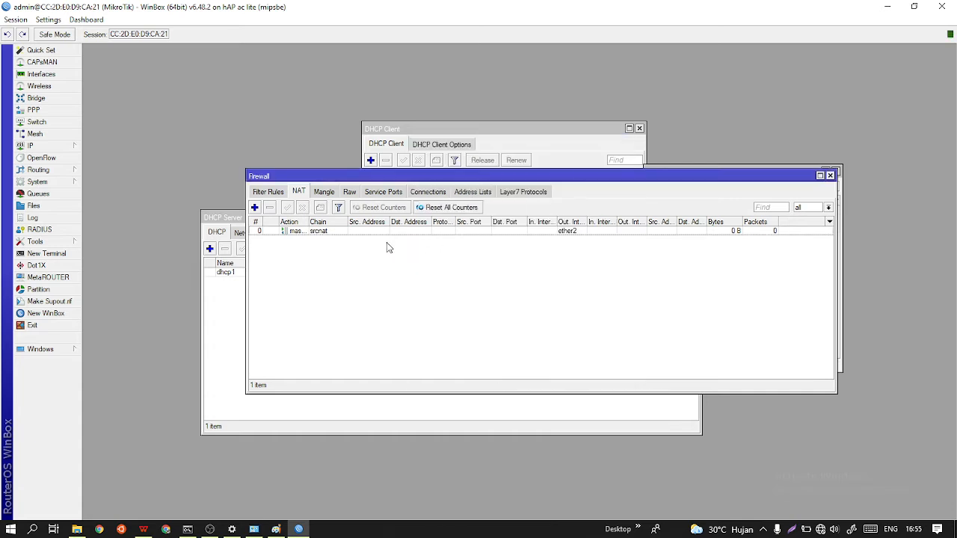
Add a second srcnat NAT rule with out interface ether3 and action masquerade.
left_click(254, 208)
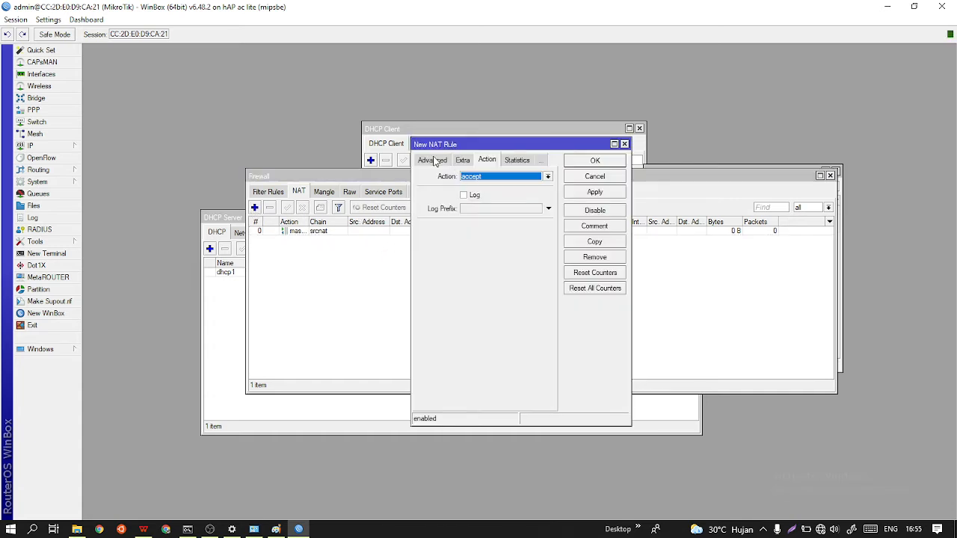
left_click(435, 162)
left_click(432, 161)
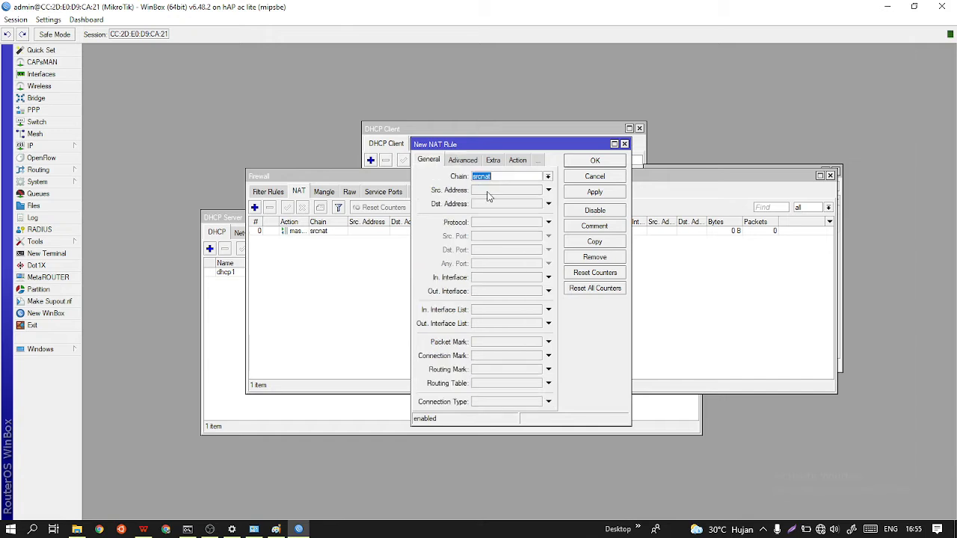
left_click(490, 292)
left_click(494, 292)
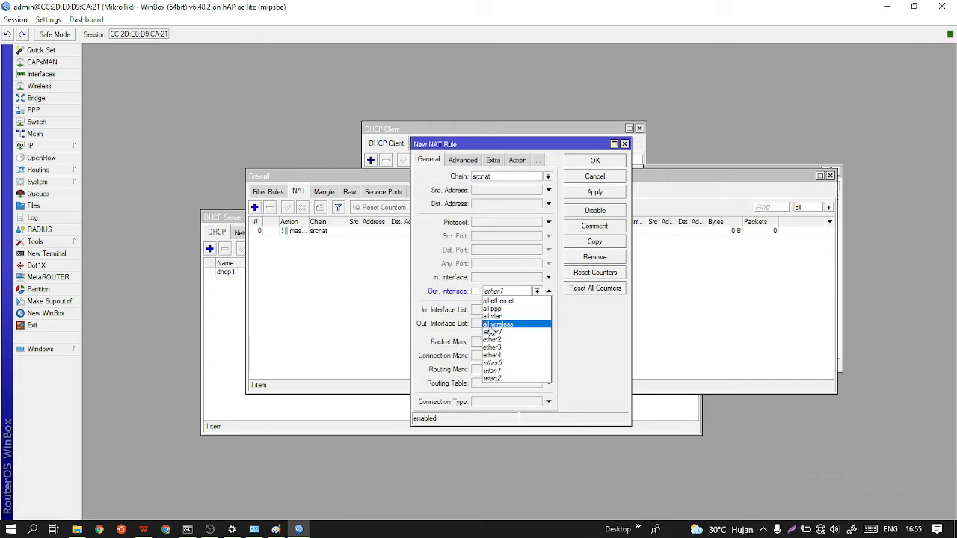
left_click(490, 349)
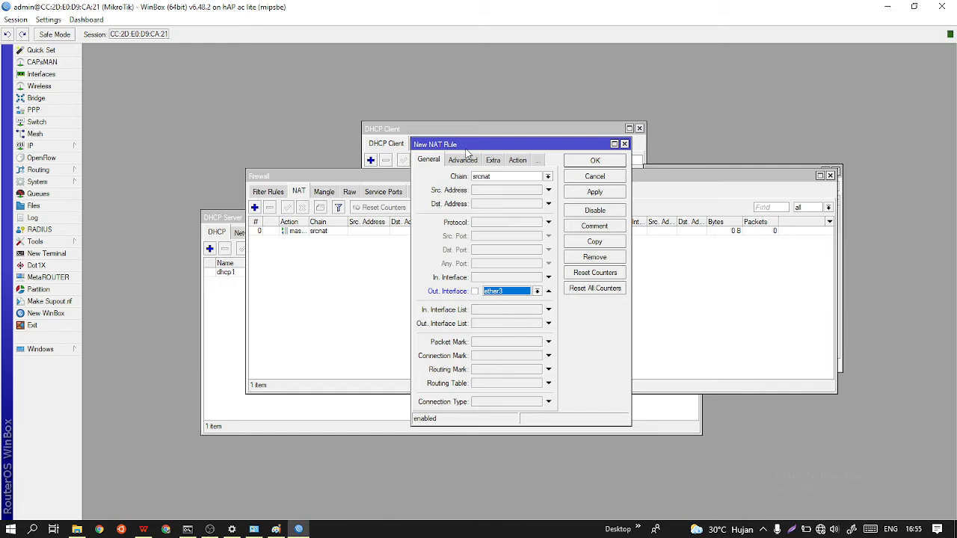
left_click(518, 160)
left_click(534, 176)
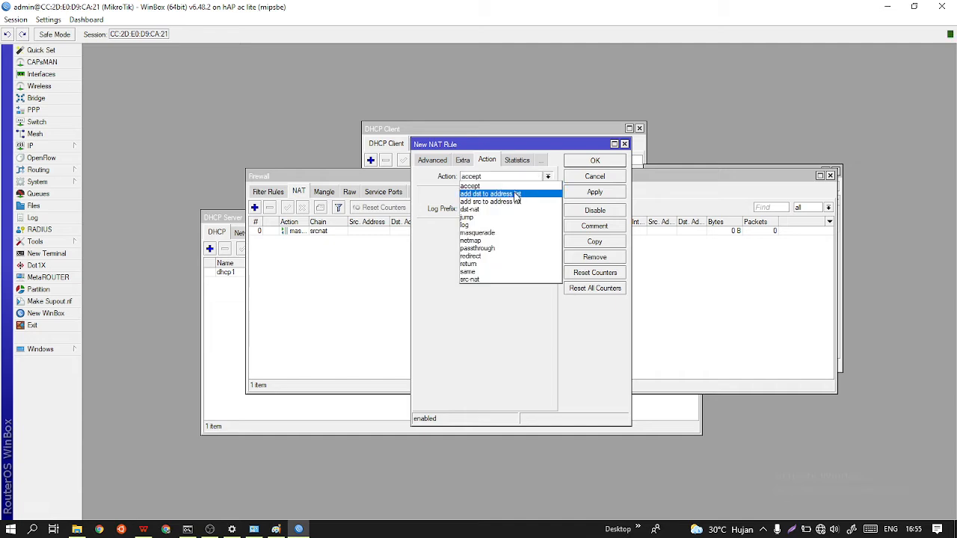
left_click(505, 233)
left_click(581, 191)
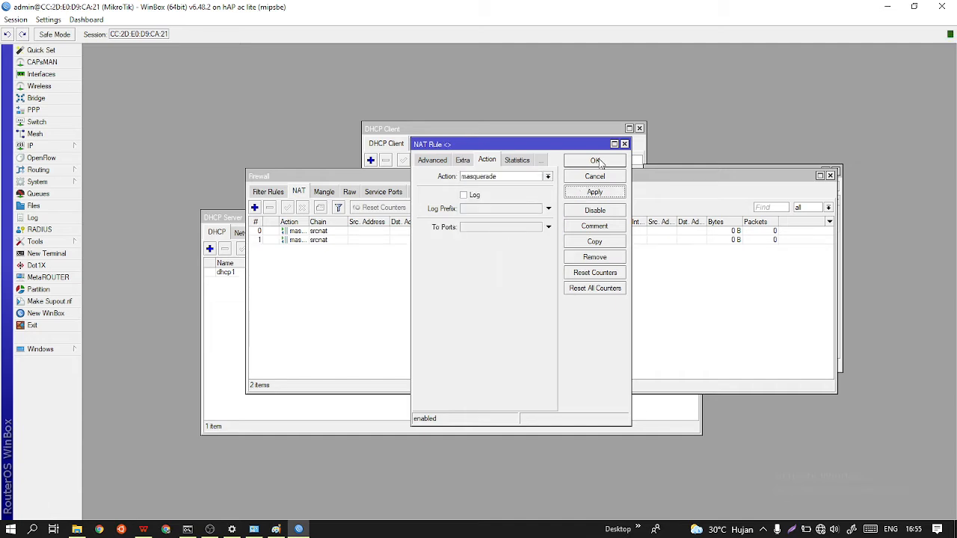
left_click(595, 161)
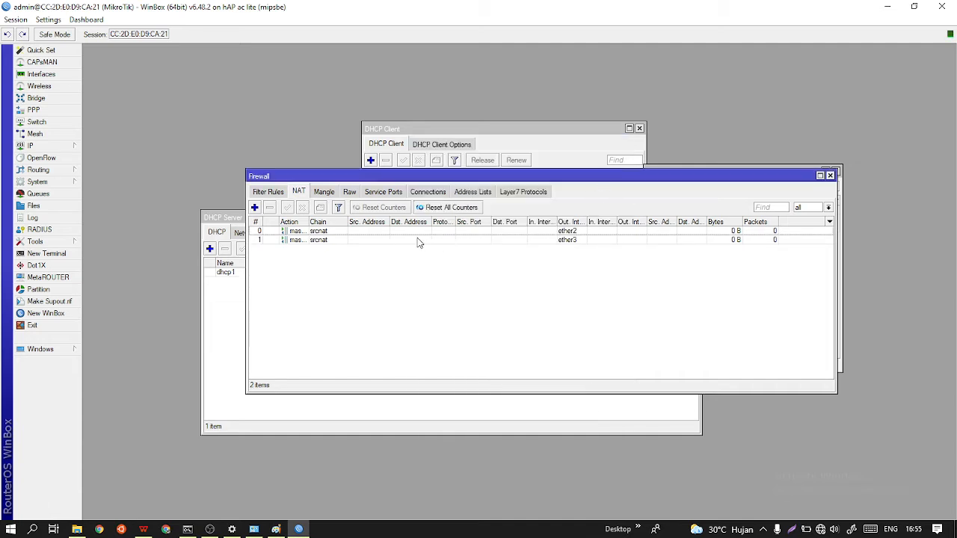
Check the NAT rules' interfaces against the network diagram in Paint and close the open DHCP, address list and firewall windows.
left_click(572, 232)
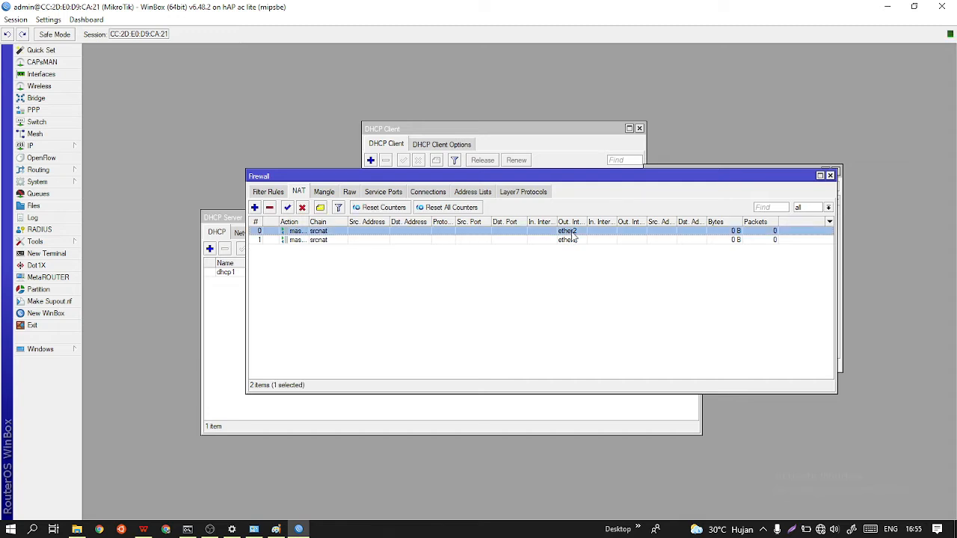
left_click(276, 529)
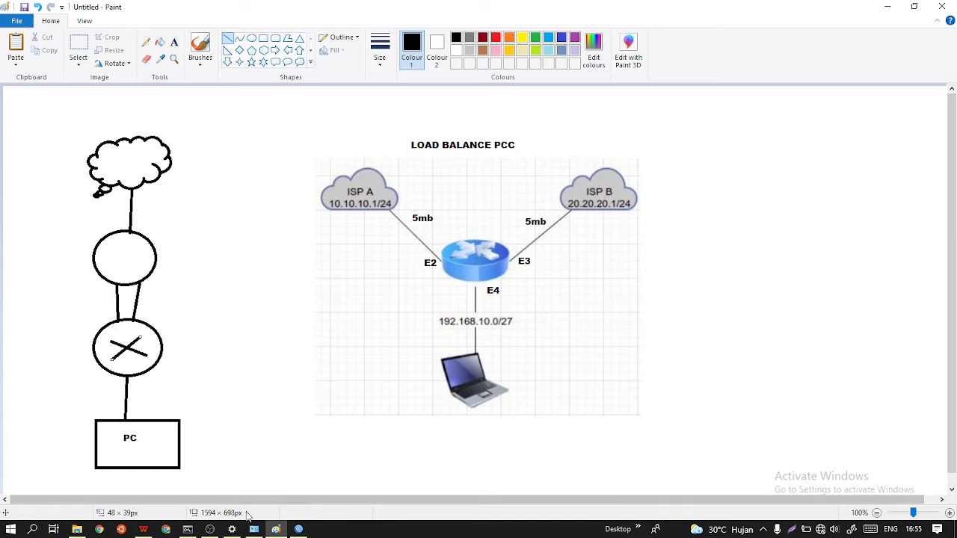
left_click(276, 529)
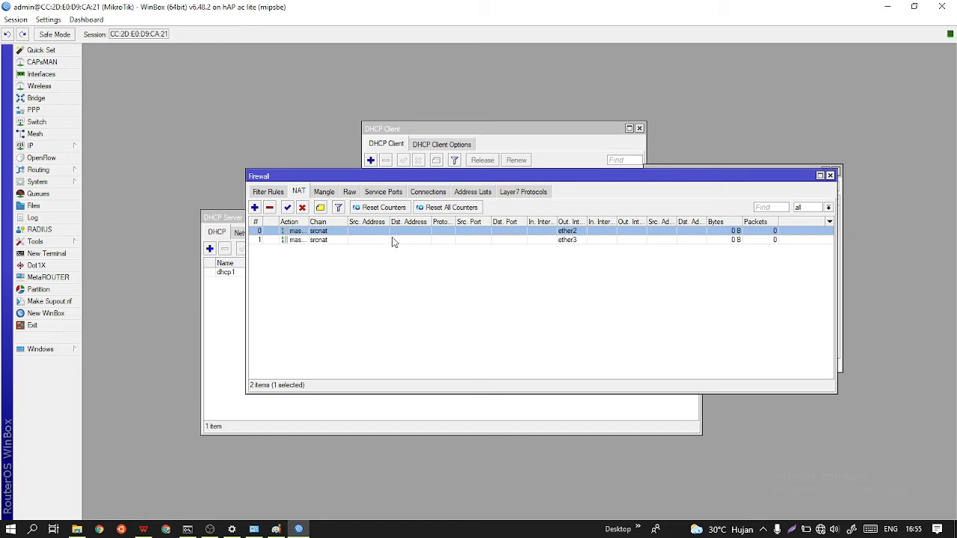
left_click(639, 128)
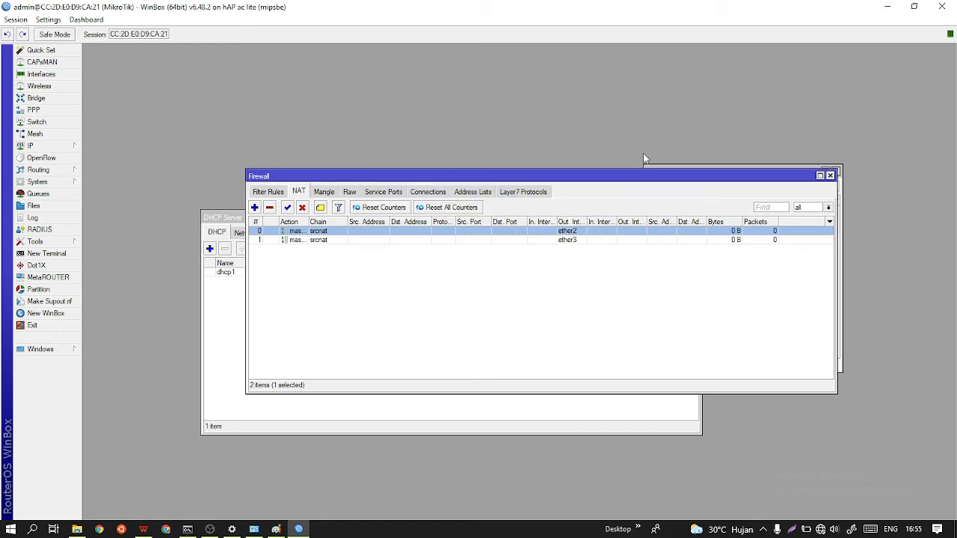
left_click_drag(632, 174, 650, 283)
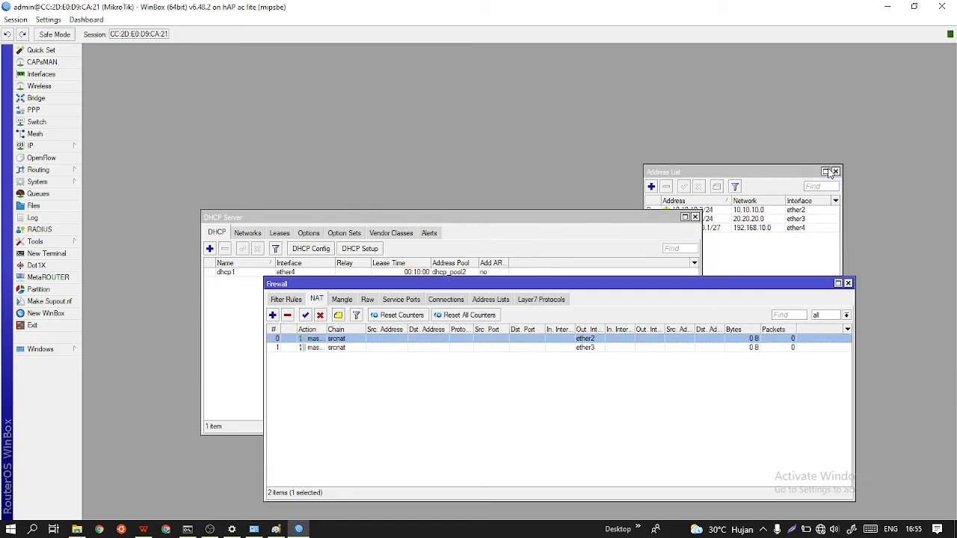
left_click(834, 171)
left_click(695, 217)
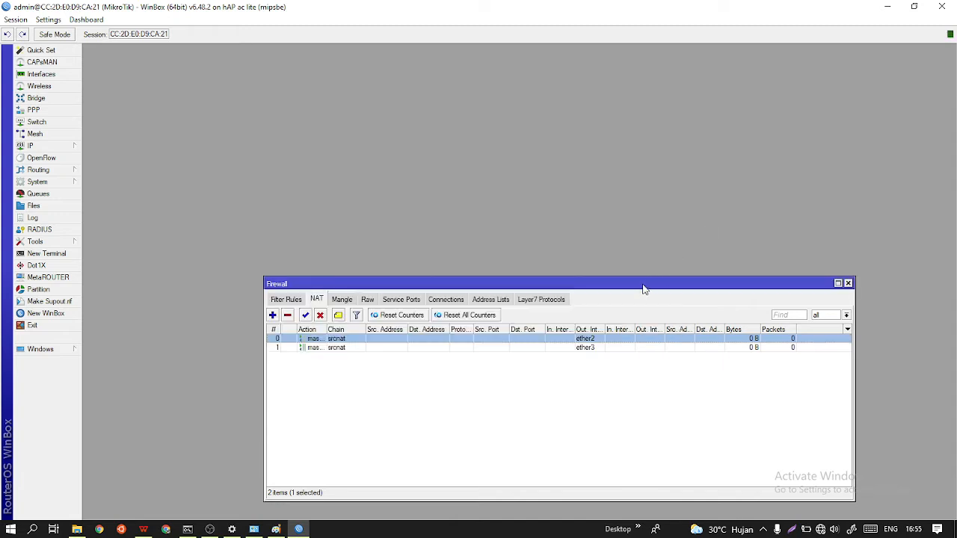
left_click_drag(644, 290, 597, 134)
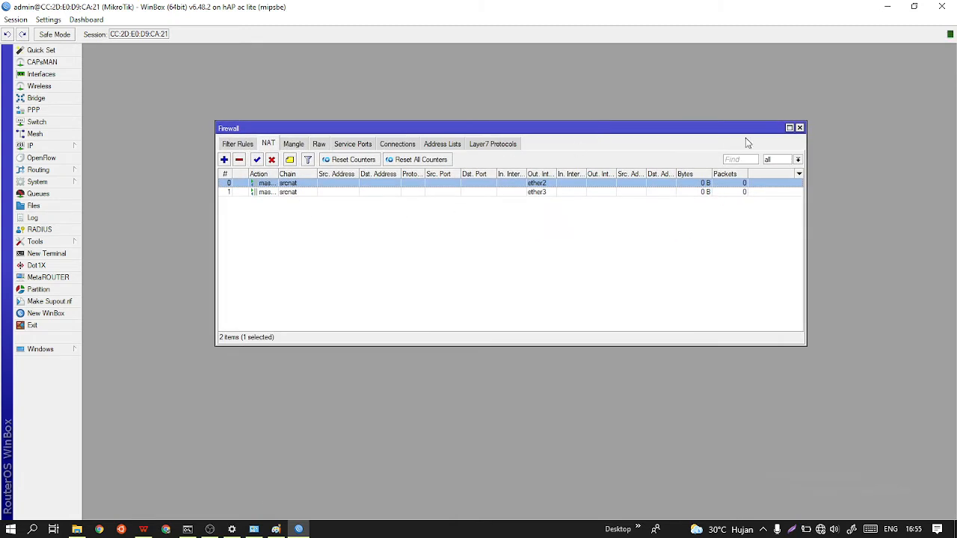
left_click(799, 128)
Reconnect to the disconnected router and open the firewall's mangle rules.
left_click(65, 146)
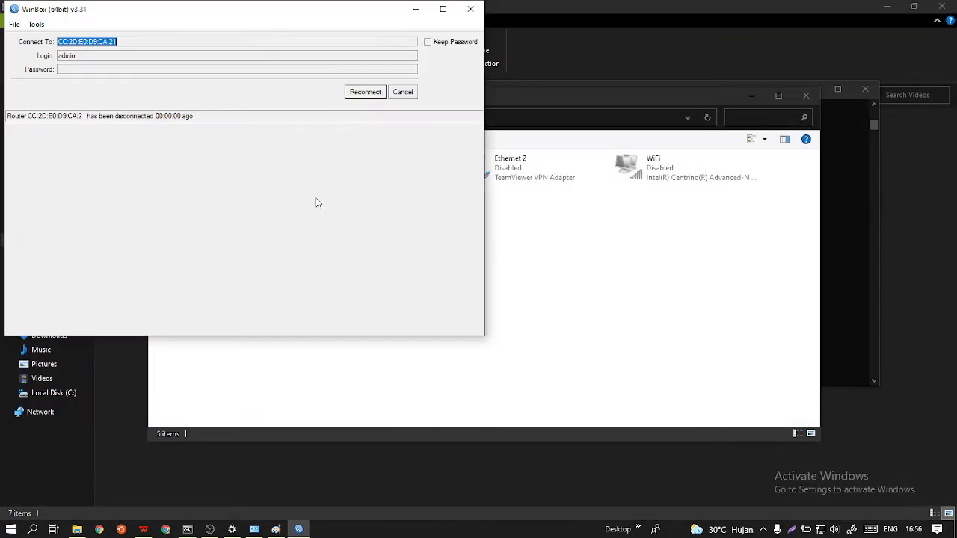
left_click(363, 92)
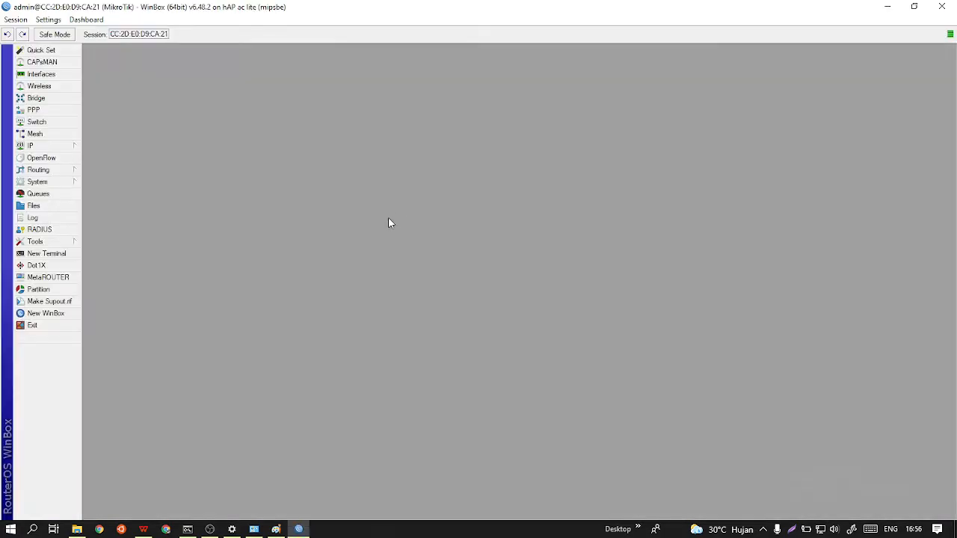
left_click(61, 146)
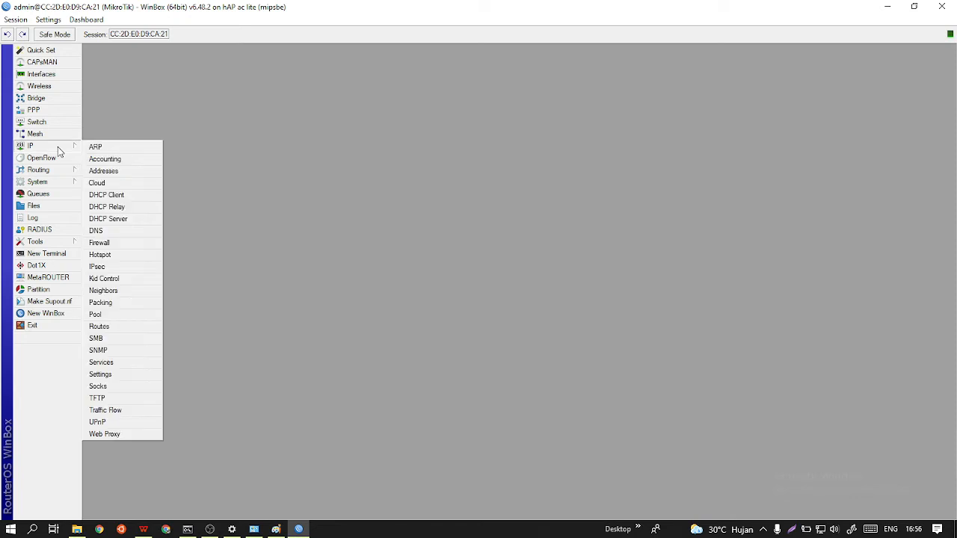
left_click(102, 243)
left_click(294, 144)
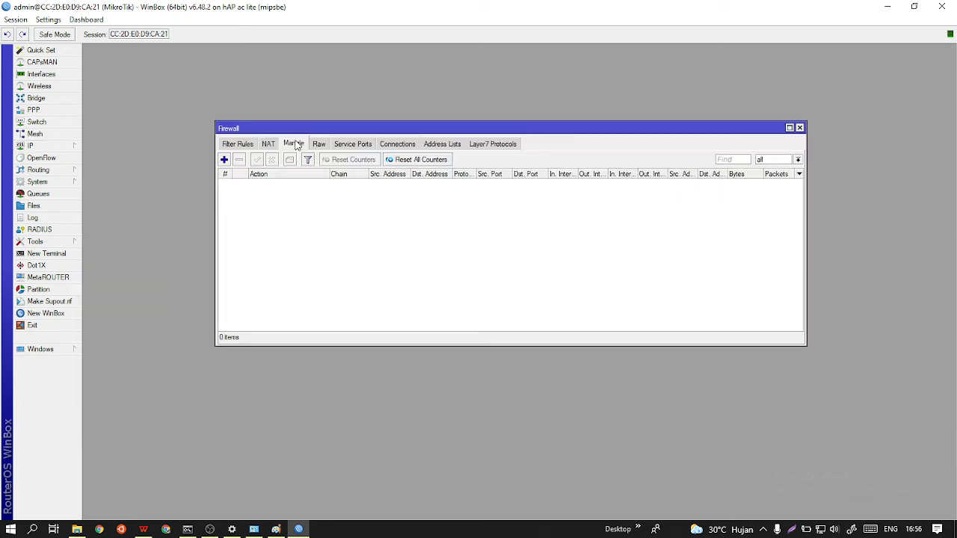
Add a prerouting mangle rule that accepts traffic with the 10.10.10.0 network as destination address.
left_click(223, 159)
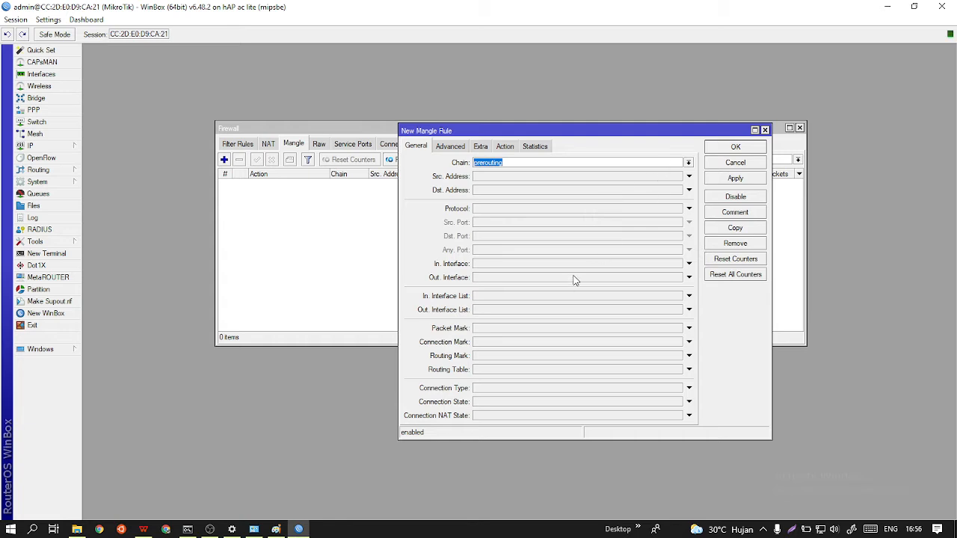
left_click(550, 190)
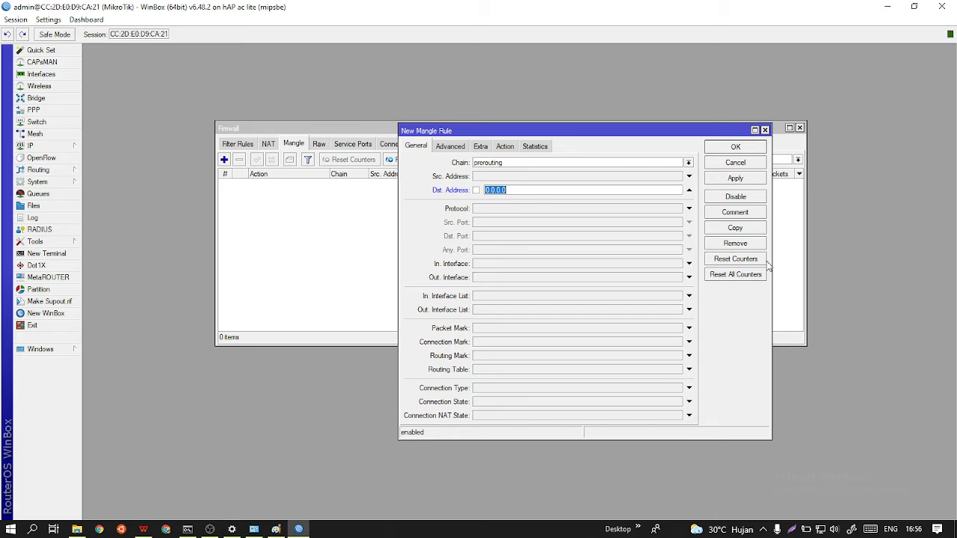
type("10.10.10.10")
key("BackSpace")
key("BackSpace")
type("0")
left_click(504, 146)
left_click(758, 180)
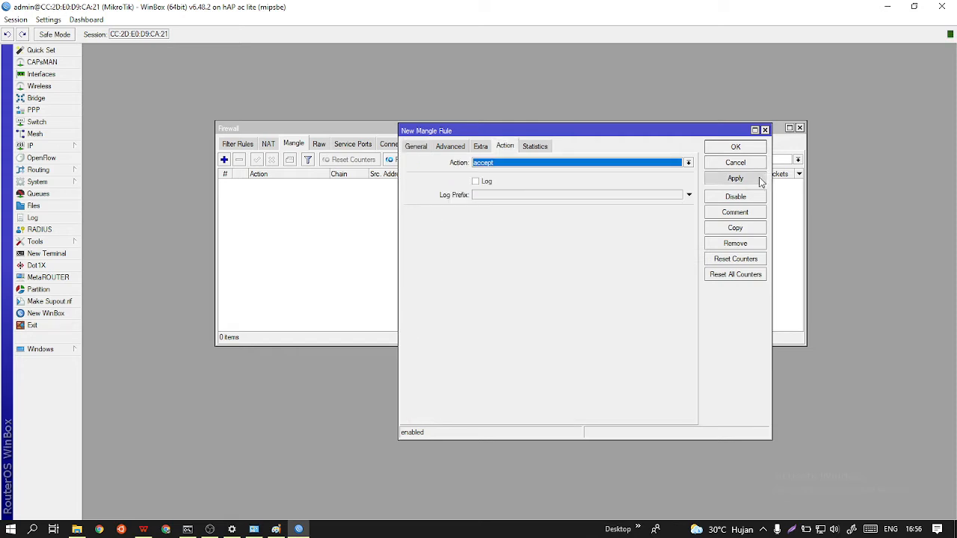
left_click(733, 147)
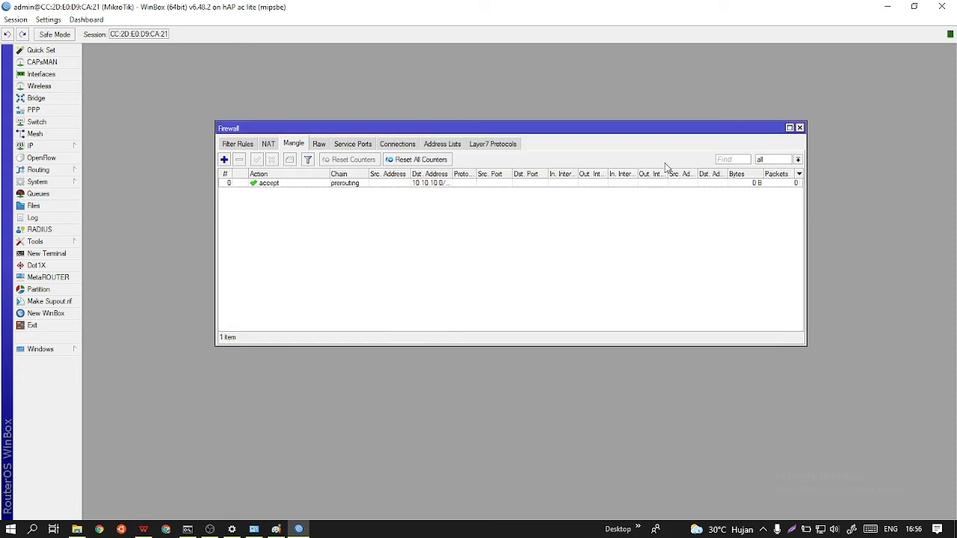
Add a prerouting mangle rule that accepts traffic with the 20.20.20.0 network as destination address.
left_click(223, 159)
left_click(417, 145)
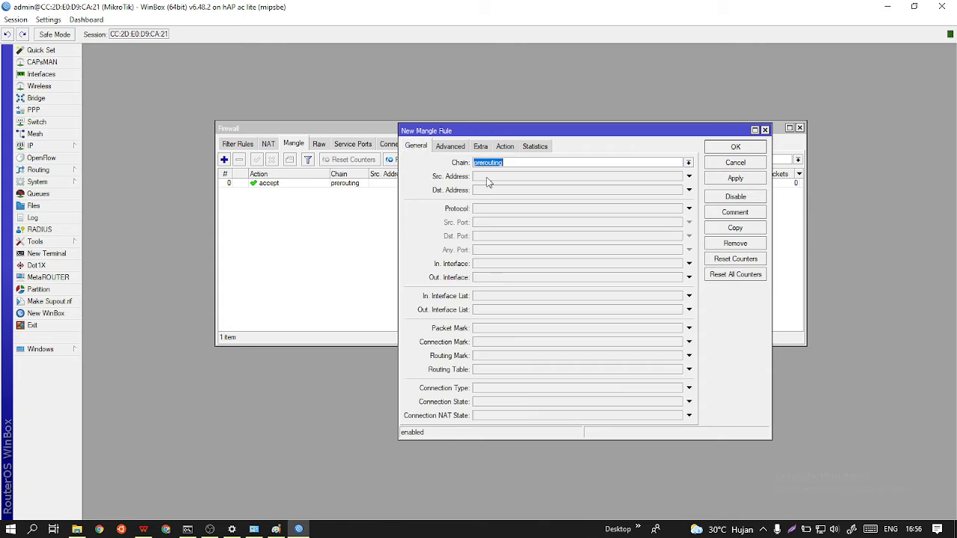
left_click(495, 190)
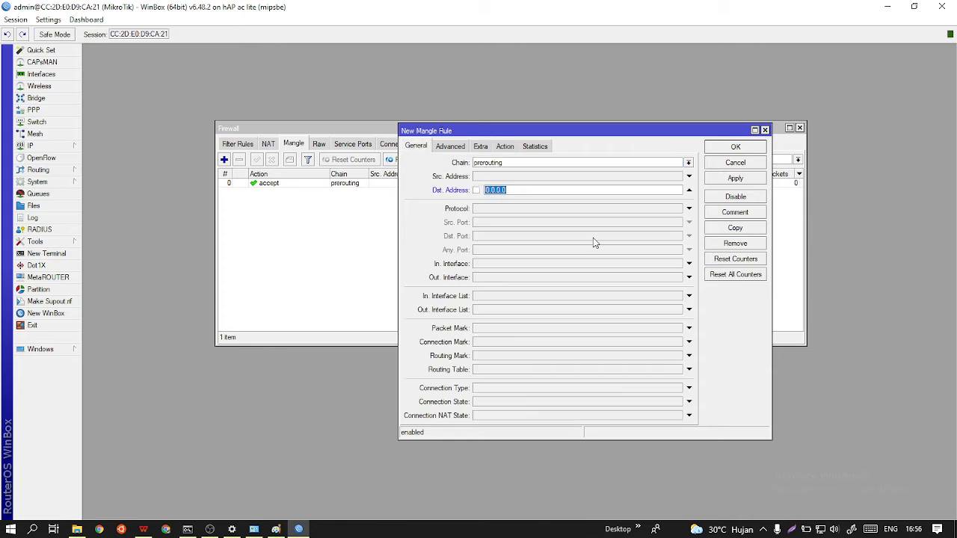
type("20.20.20.0/24")
left_click(505, 146)
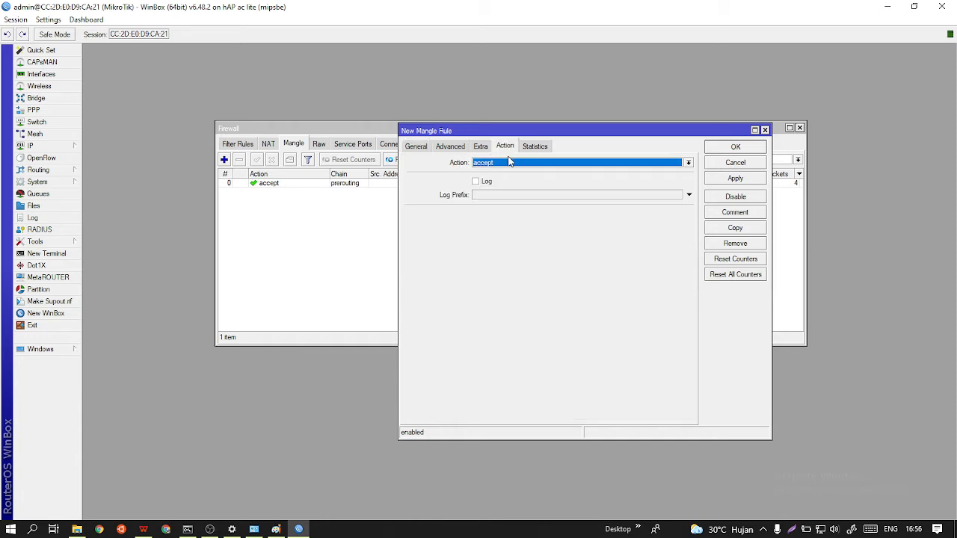
left_click(751, 180)
left_click(736, 147)
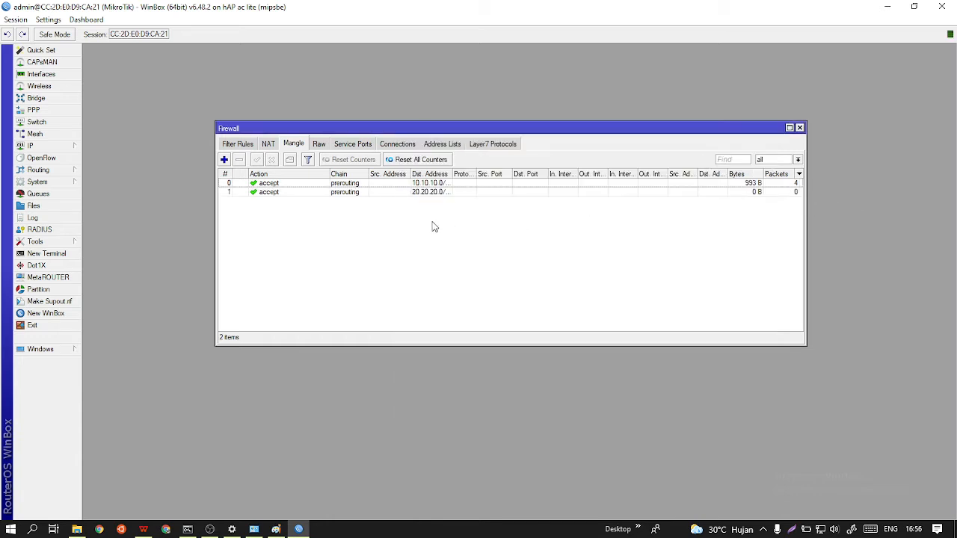
Add a prerouting mangle rule that accepts traffic with destination address 192.168.10.0/27.
left_click(225, 160)
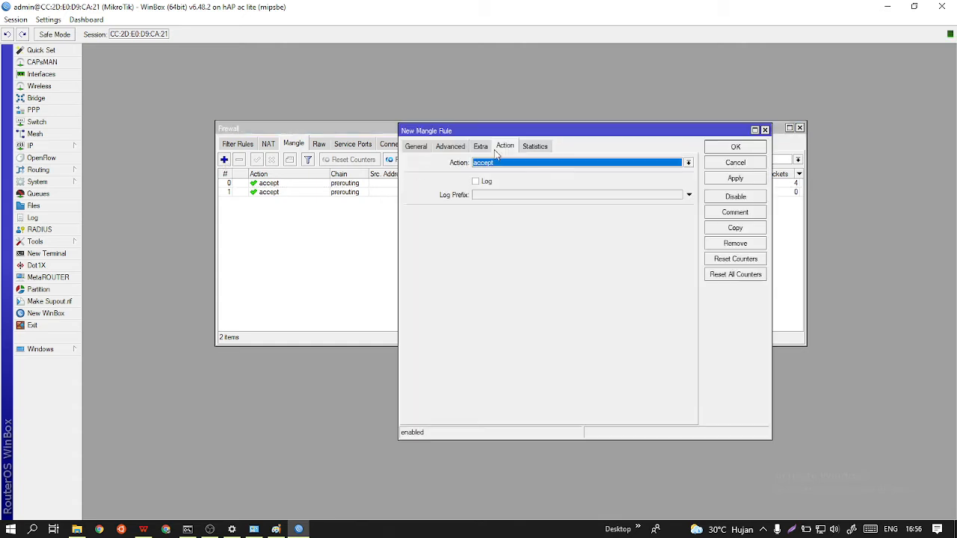
left_click(417, 147)
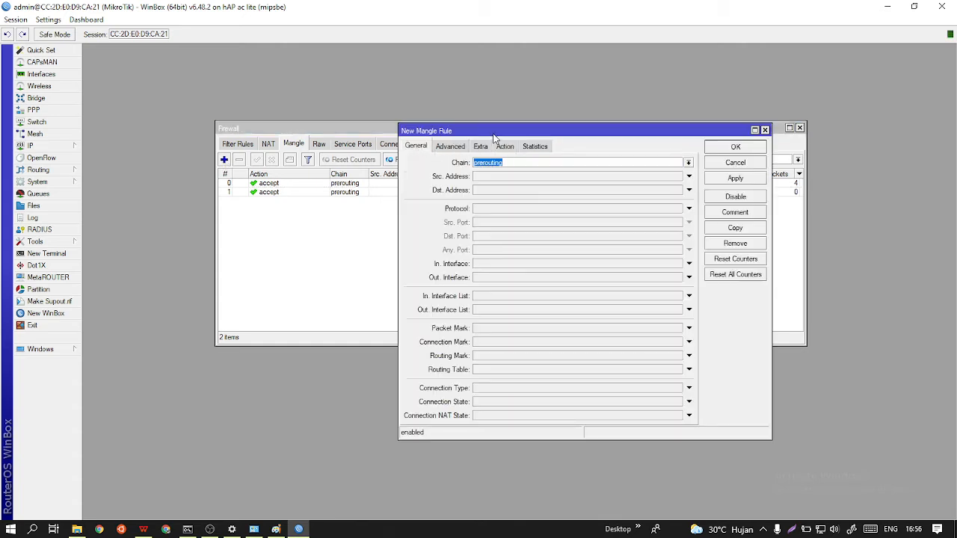
left_click_drag(490, 131, 537, 118)
left_click(534, 178)
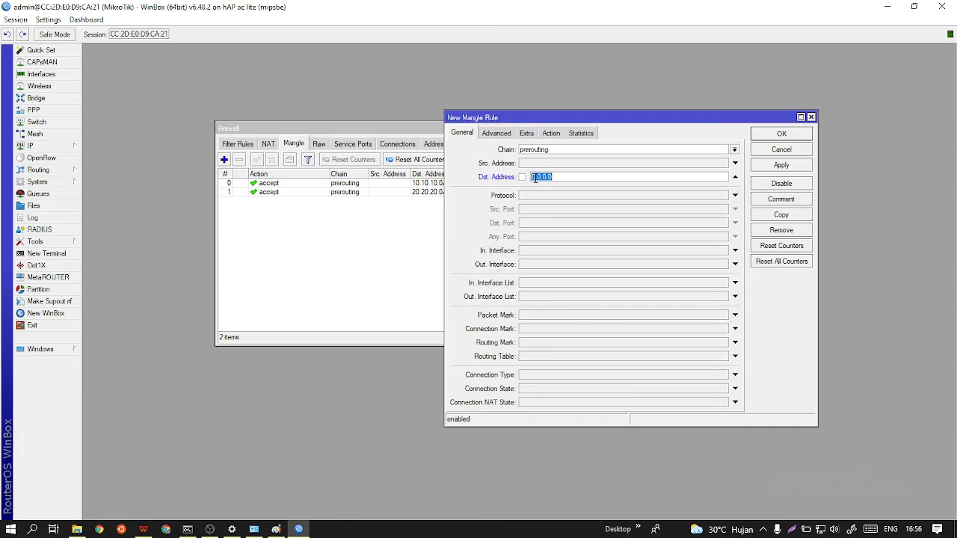
type("192.168.10.0/24")
left_click(553, 134)
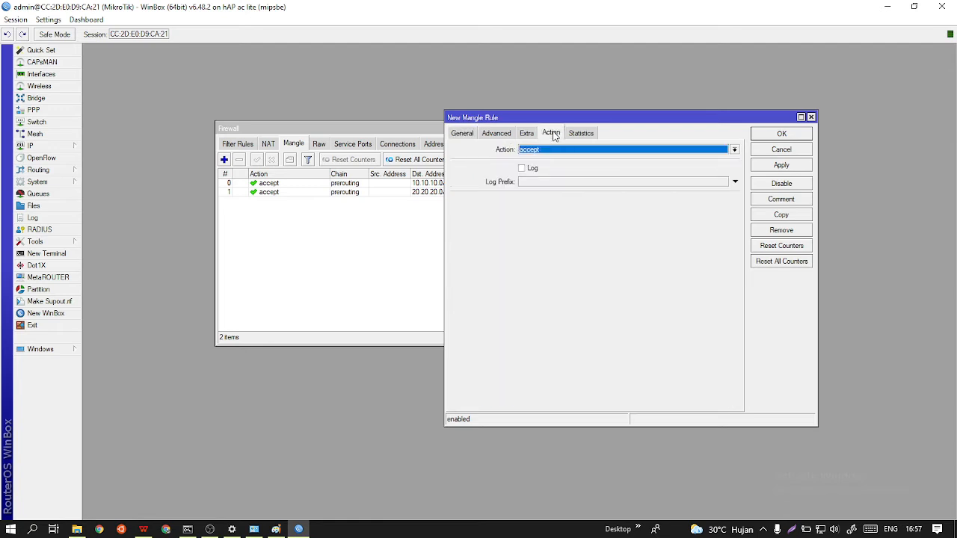
left_click(790, 166)
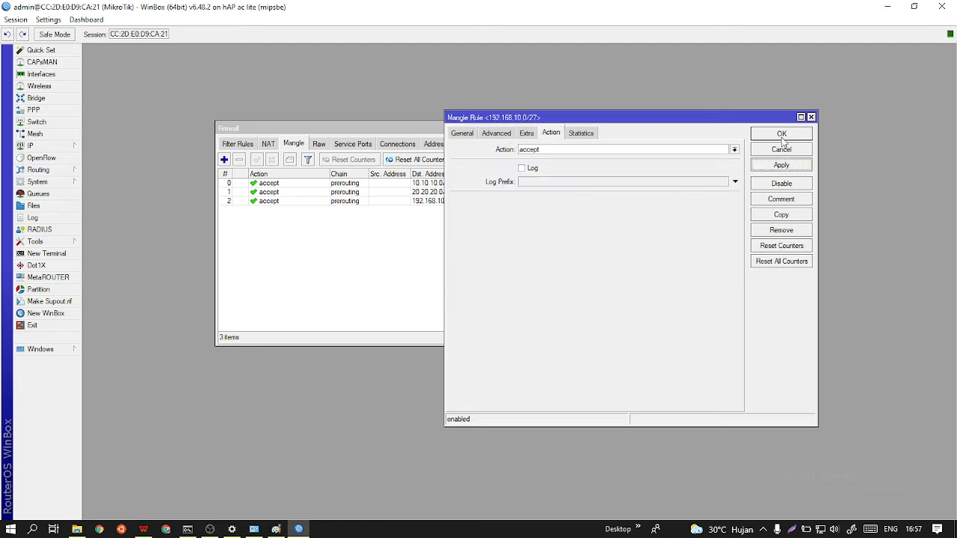
left_click(782, 135)
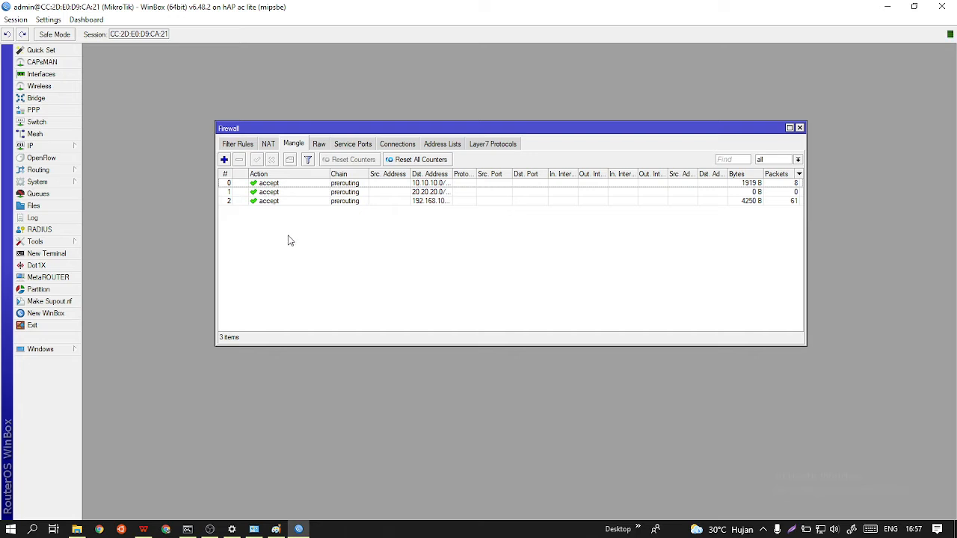
Start a new prerouting mangle rule with ether2 as the in interface.
left_click(224, 159)
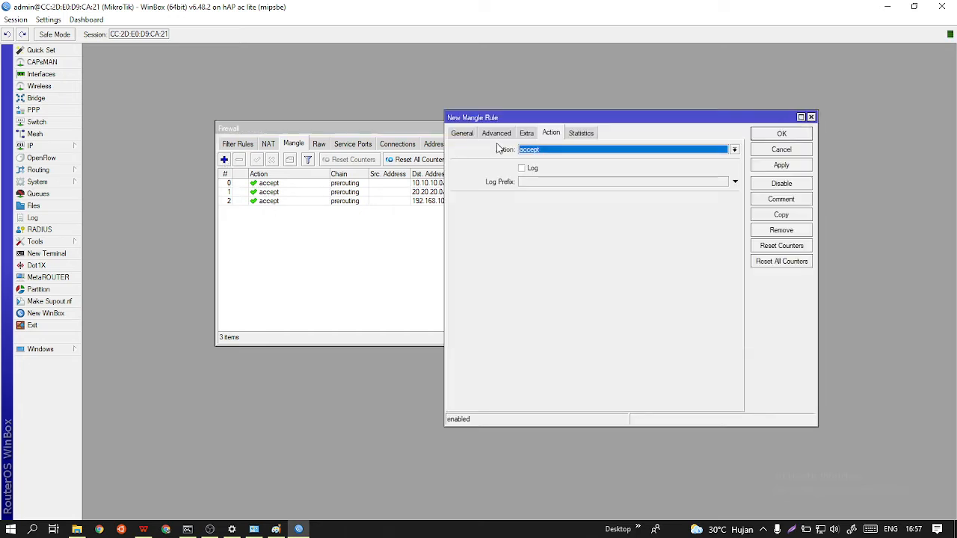
left_click(462, 133)
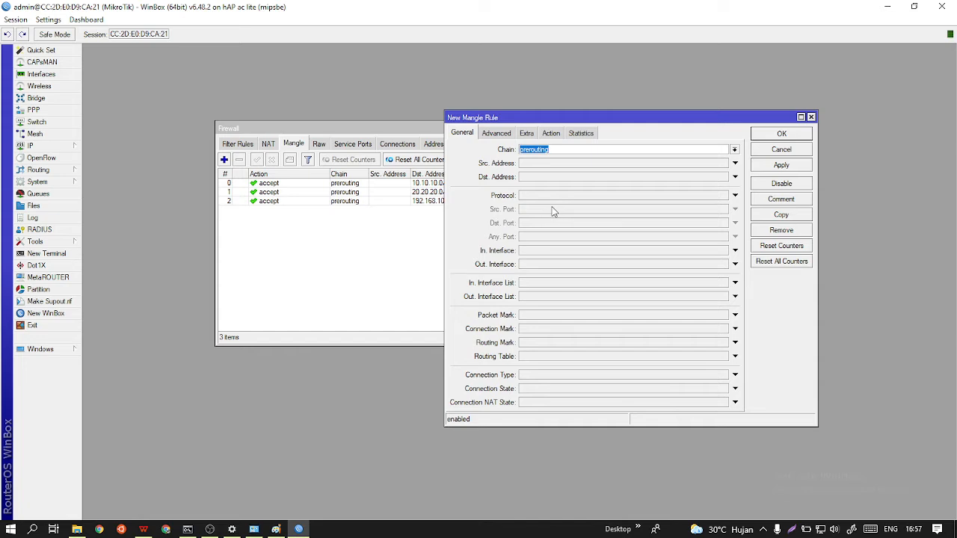
left_click(558, 250)
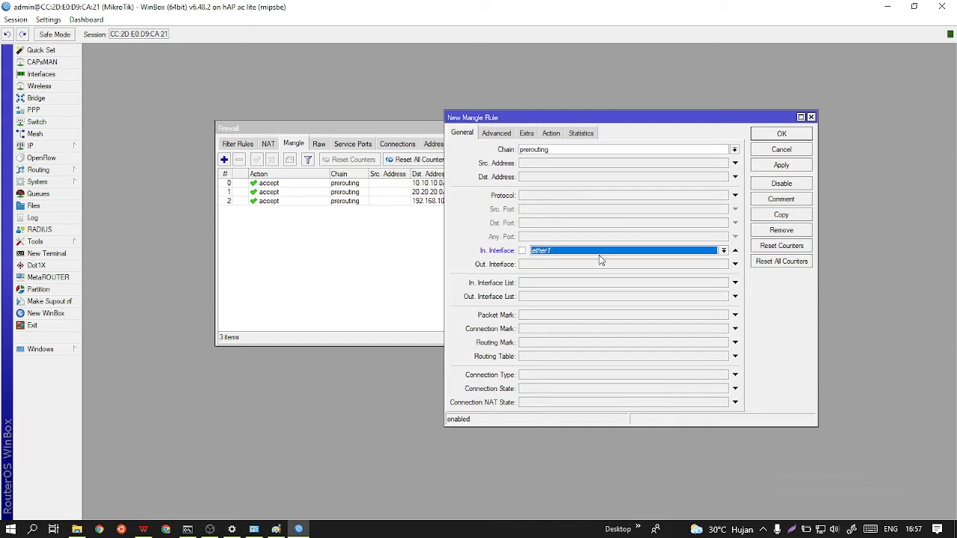
left_click(601, 257)
left_click(579, 299)
Set the ether2 rule's action to mark connection with new connection mark ISP-1 and save the rule.
left_click(556, 136)
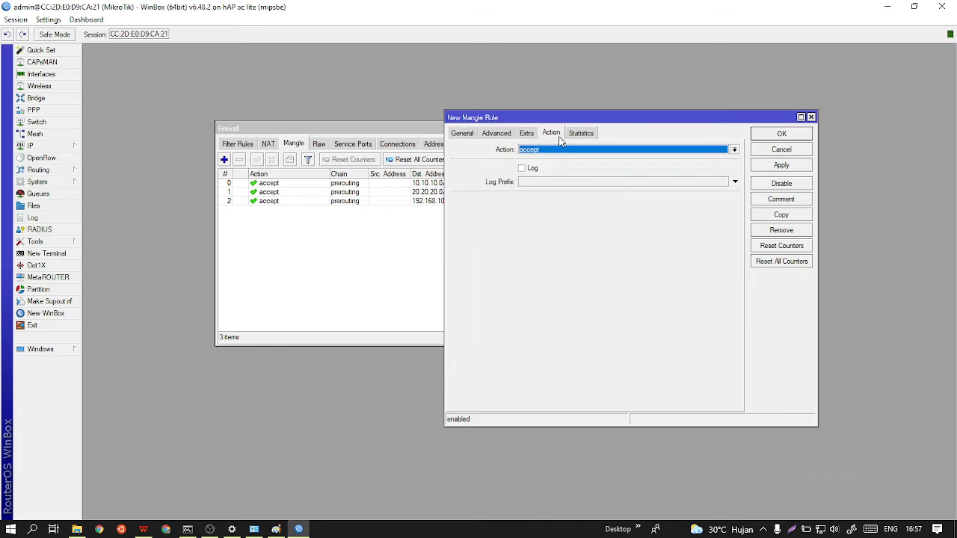
left_click(577, 152)
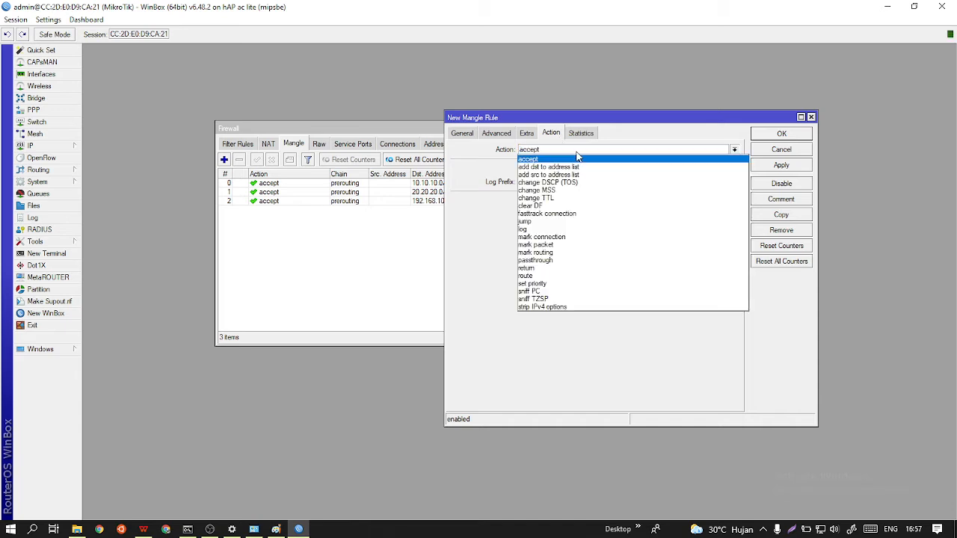
left_click(576, 237)
left_click(564, 199)
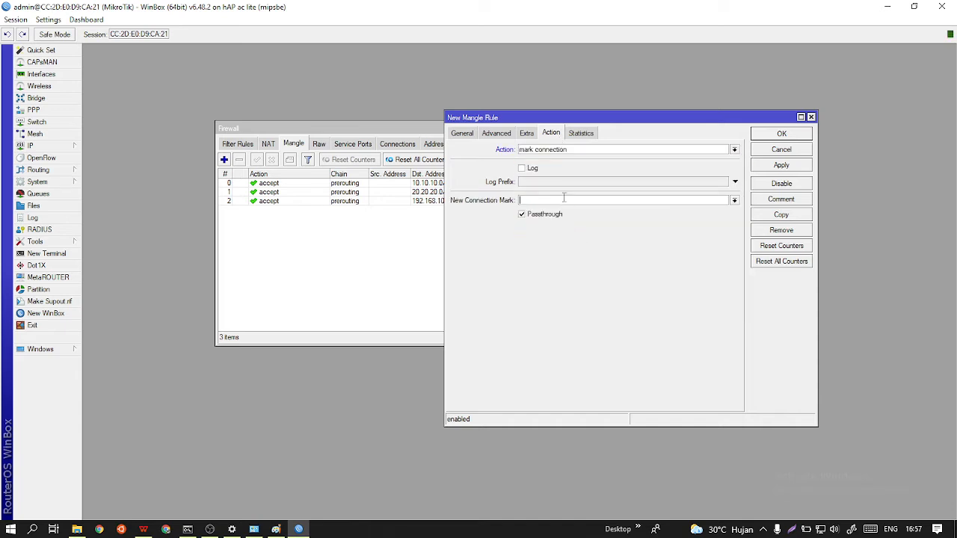
type("ISP-1")
left_click(791, 166)
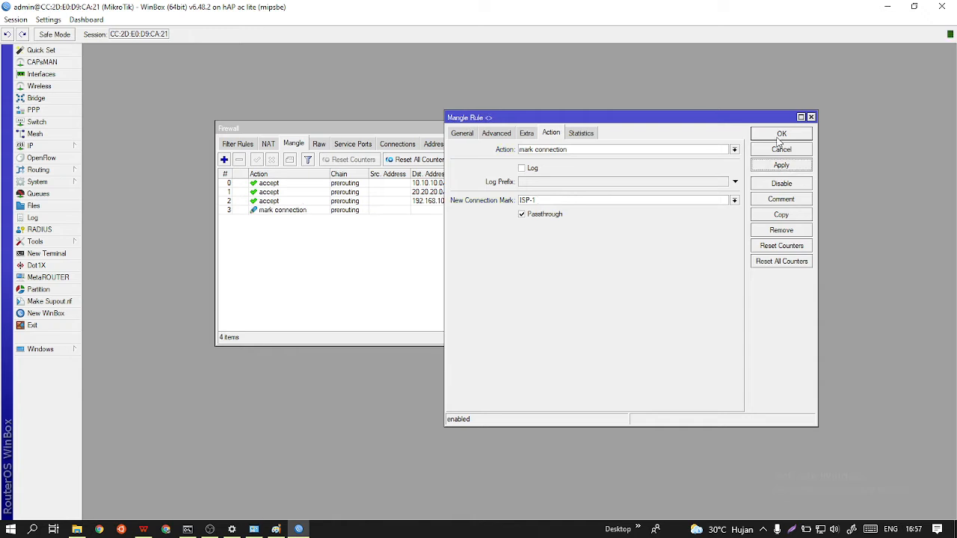
left_click(778, 136)
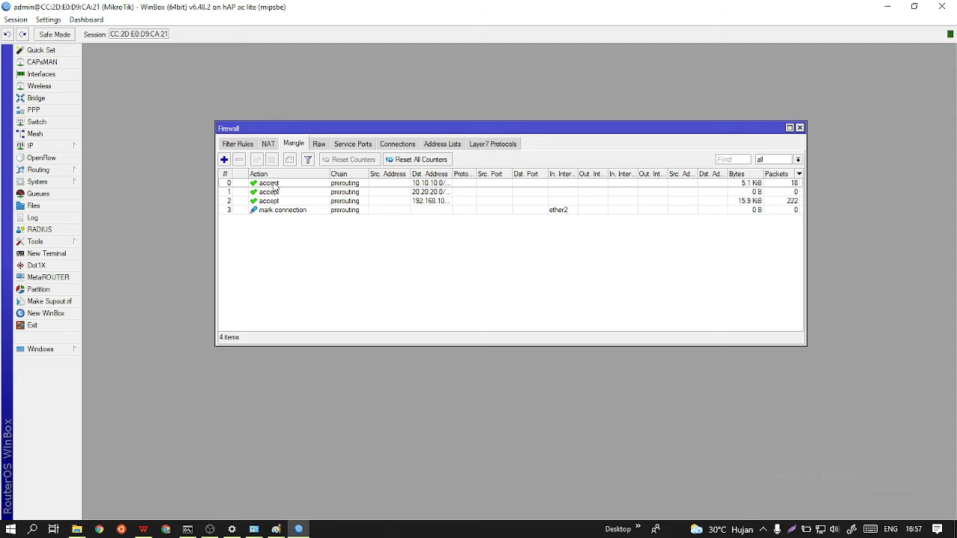
Add a prerouting mangle rule for in interface ether3 that marks connections with the new connection mark ISP-2.
left_click(225, 159)
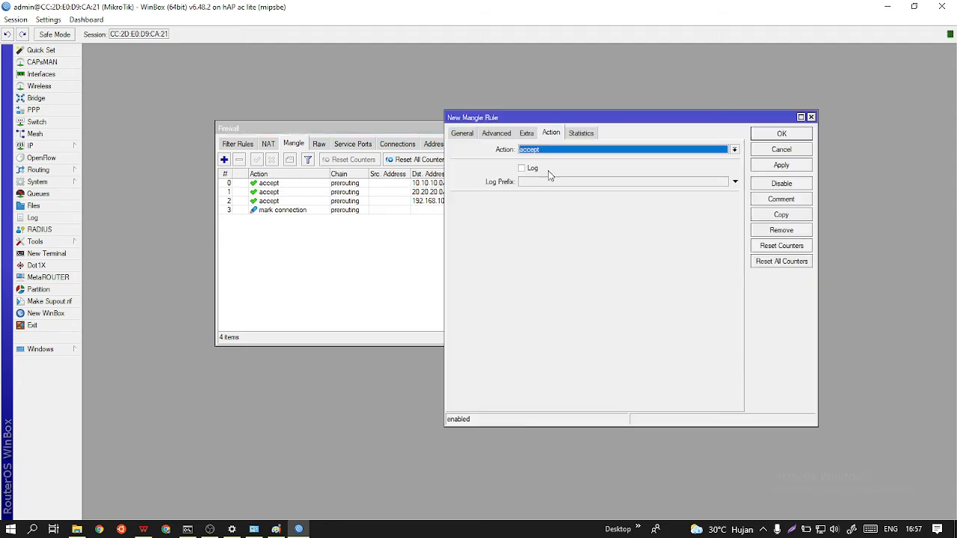
left_click(462, 133)
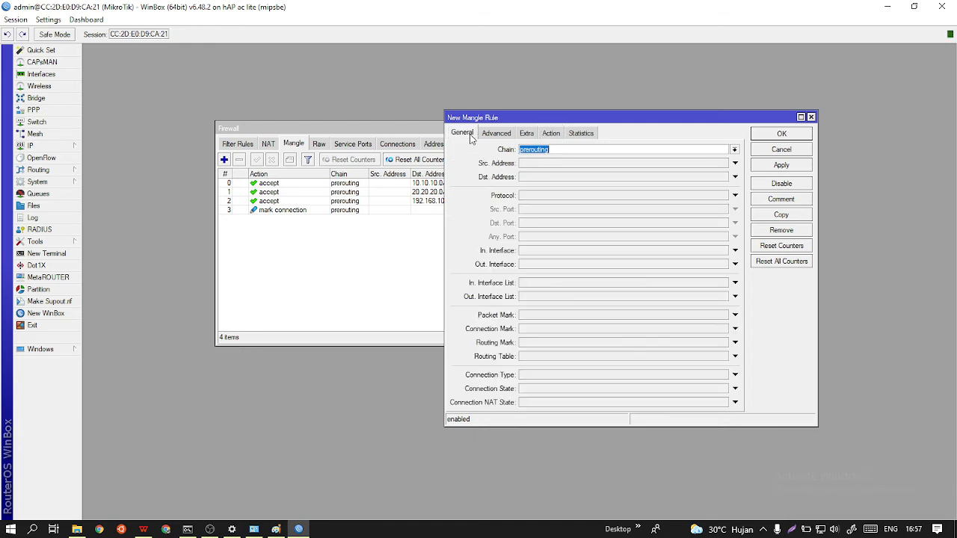
left_click(540, 252)
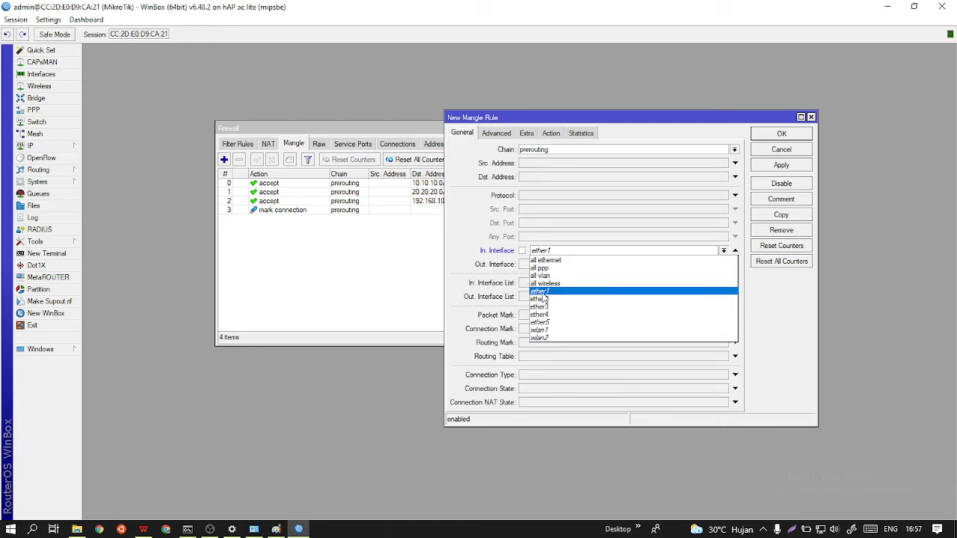
left_click(540, 315)
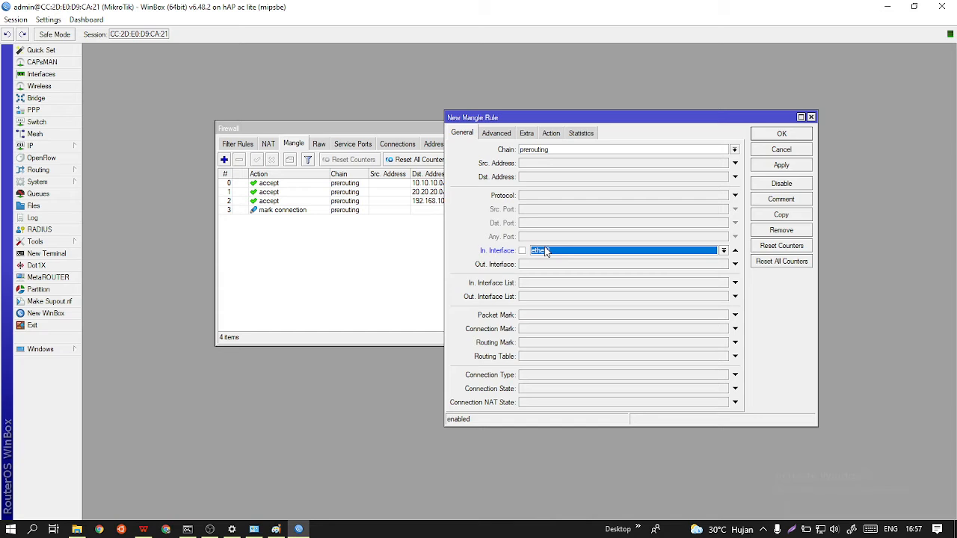
left_click(551, 133)
left_click(566, 152)
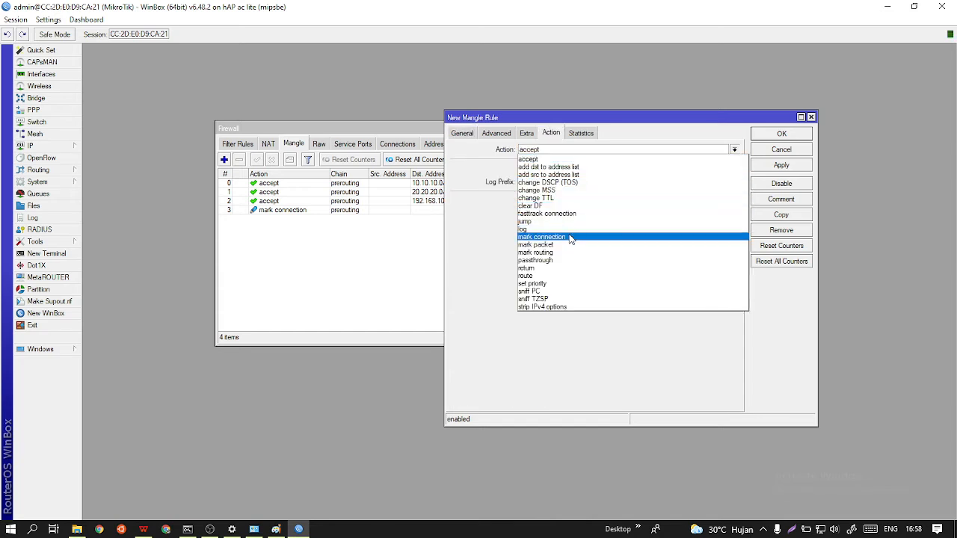
left_click(572, 237)
left_click(559, 199)
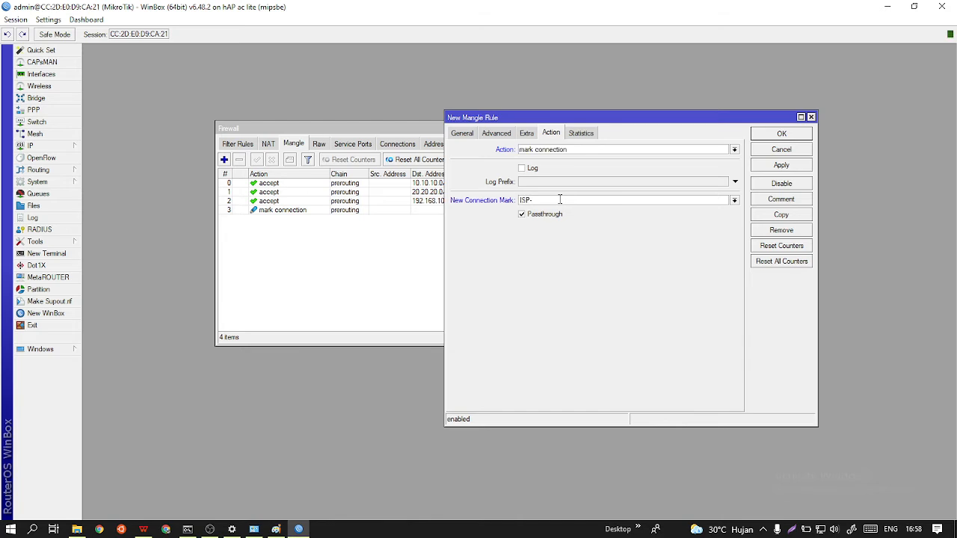
left_click(781, 166)
left_click(781, 133)
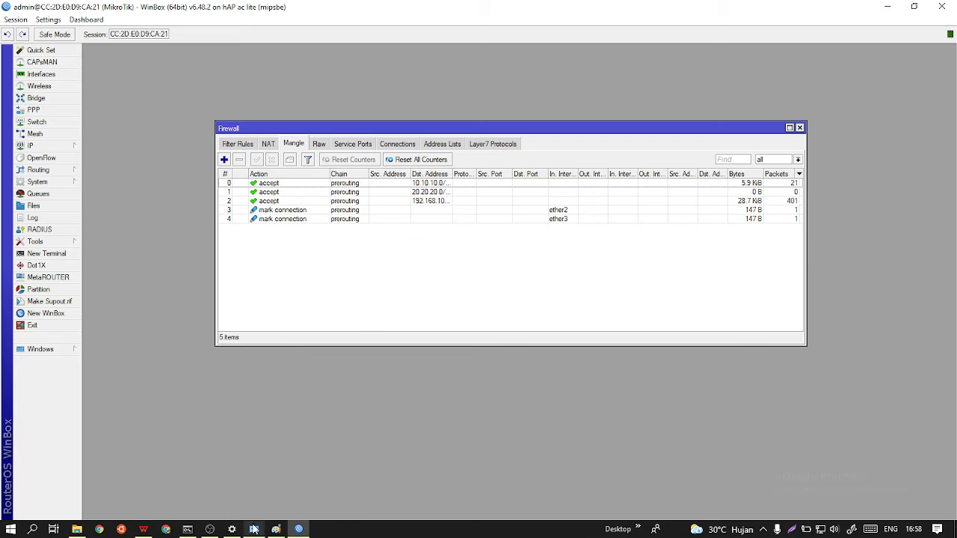
Check the LAN port in the Paint network diagram and start a new prerouting mangle rule with in interface ether4.
left_click(276, 529)
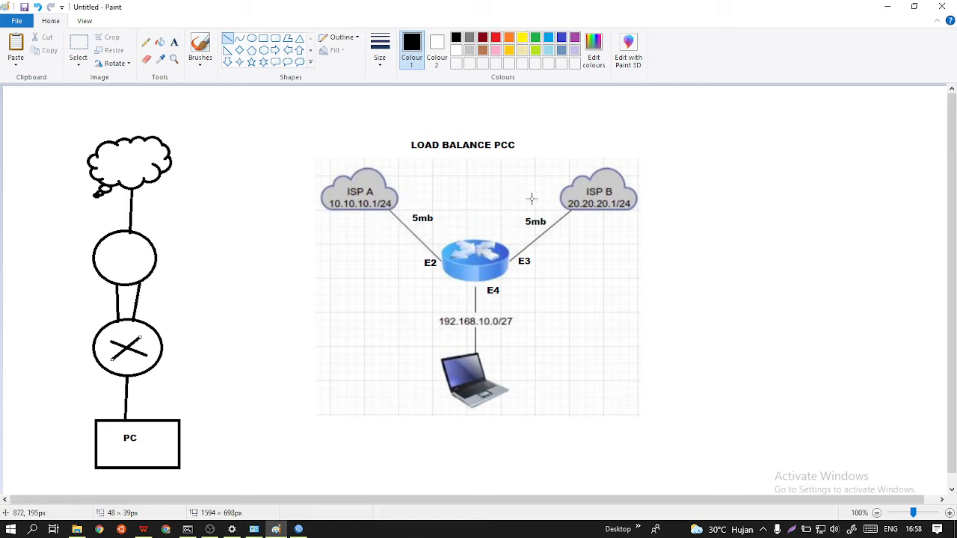
left_click(882, 13)
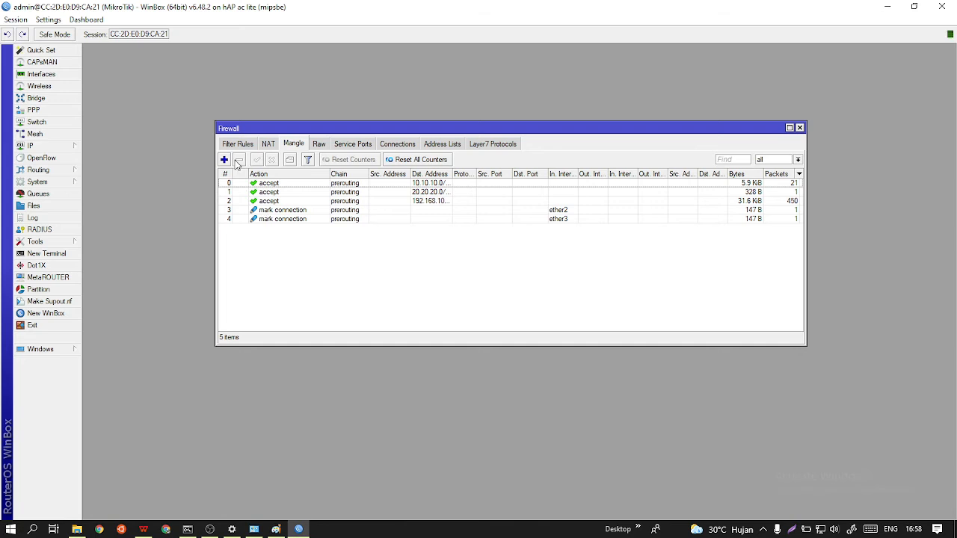
left_click(223, 159)
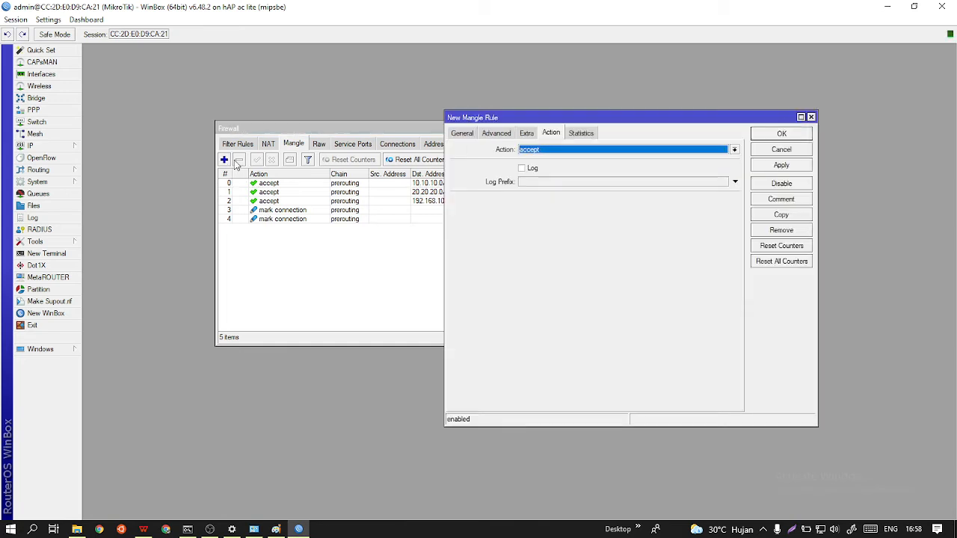
left_click(461, 135)
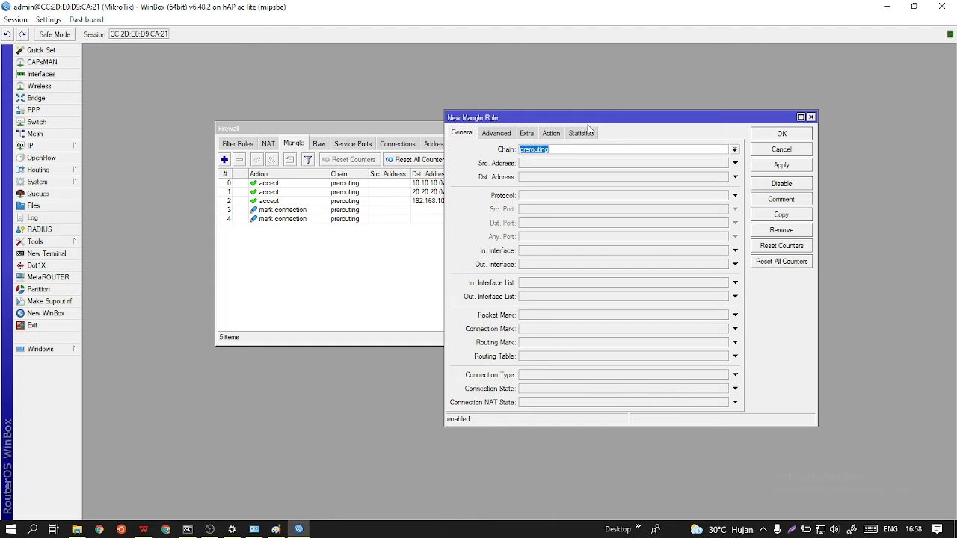
left_click_drag(592, 115, 663, 122)
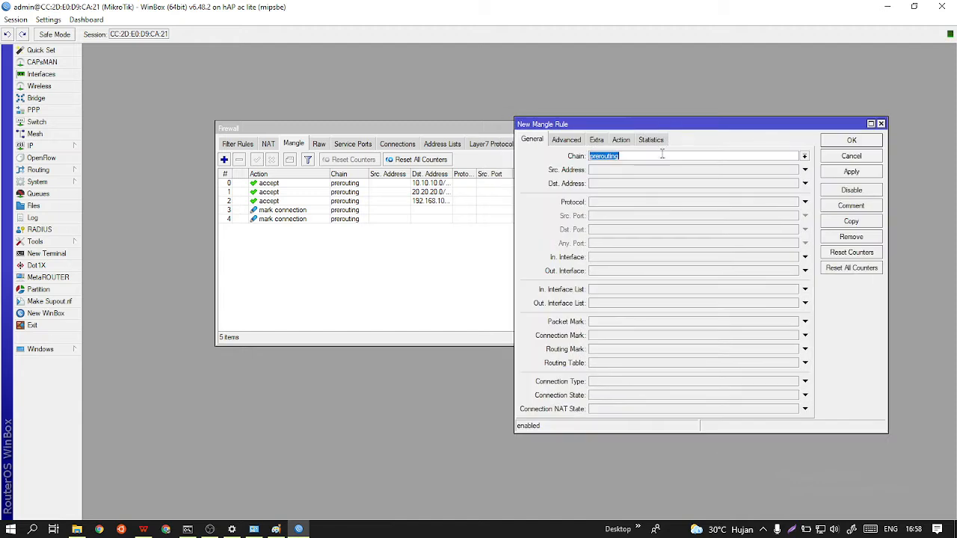
left_click(611, 256)
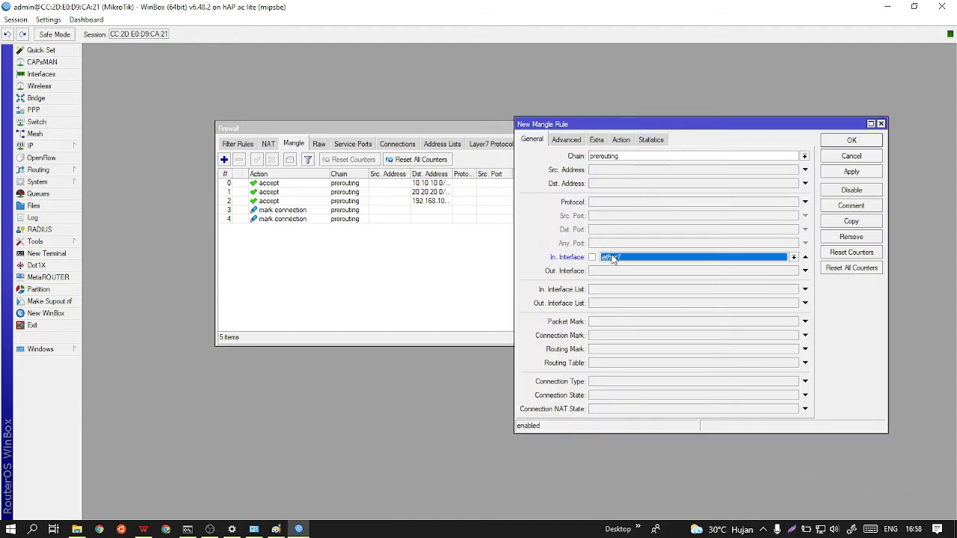
left_click(725, 260)
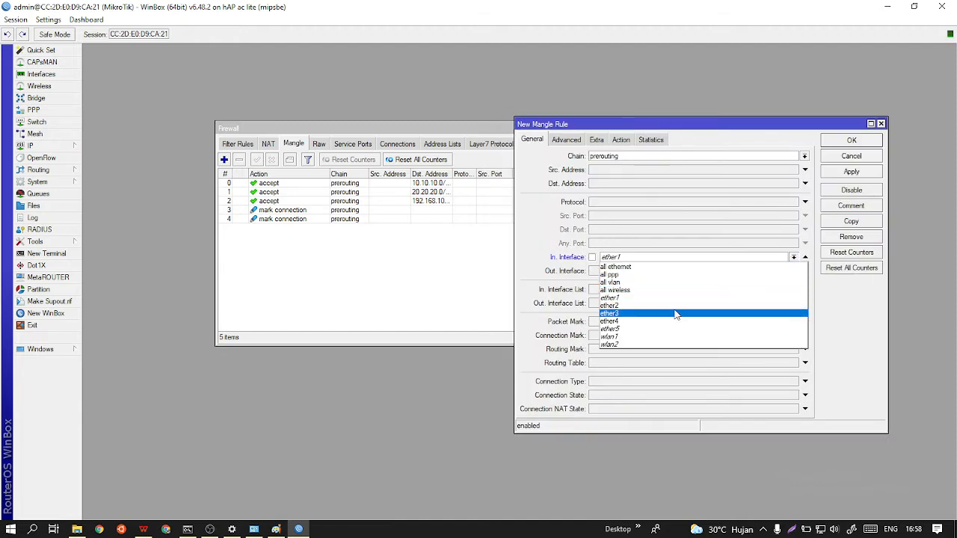
left_click(654, 321)
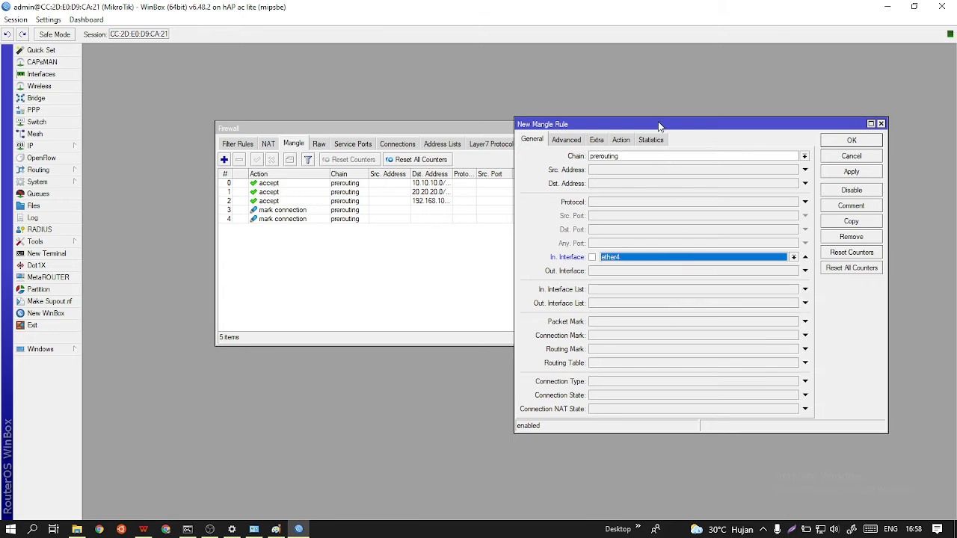
left_click_drag(659, 125, 582, 80)
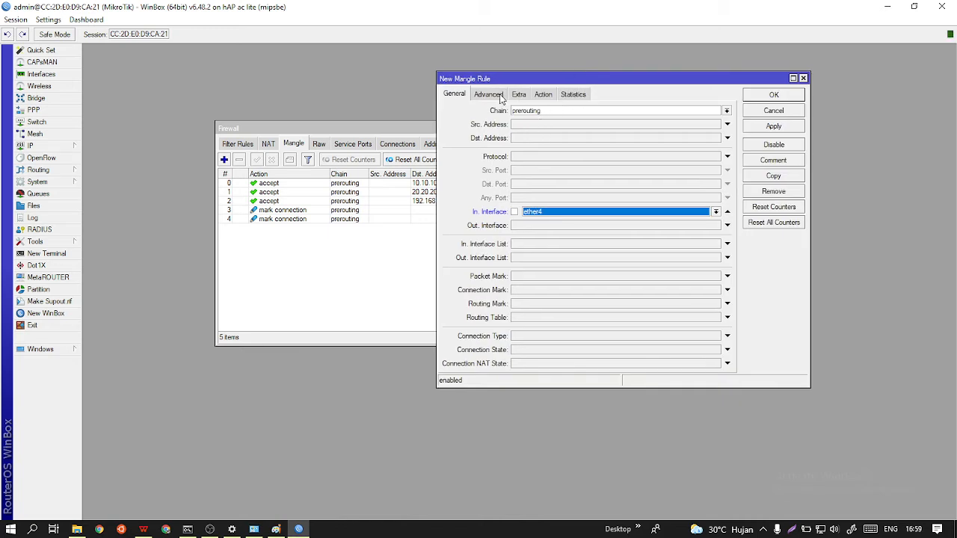
Set the ether4 rule's per connection classifier to both addresses with values 2/0.
left_click(500, 96)
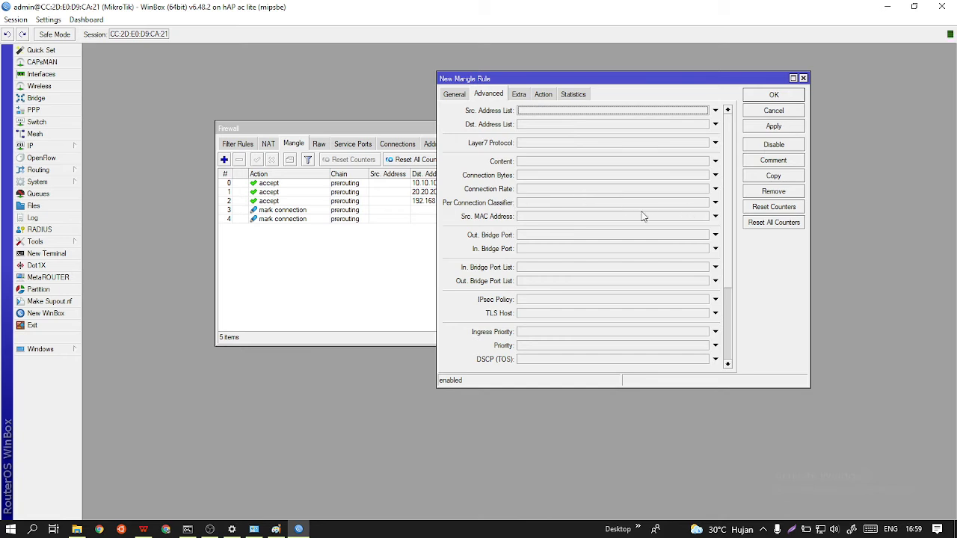
left_click(715, 202)
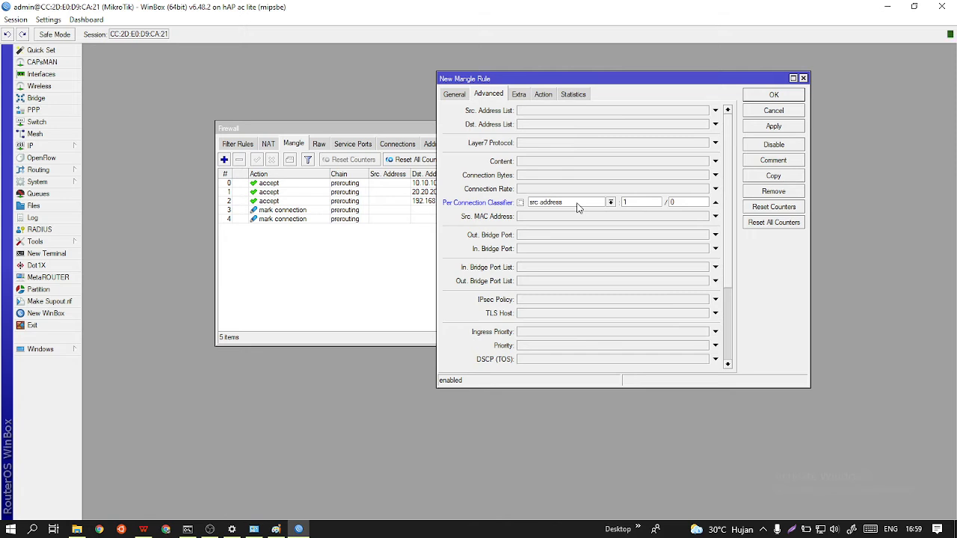
left_click(624, 202)
type("1")
left_click(611, 202)
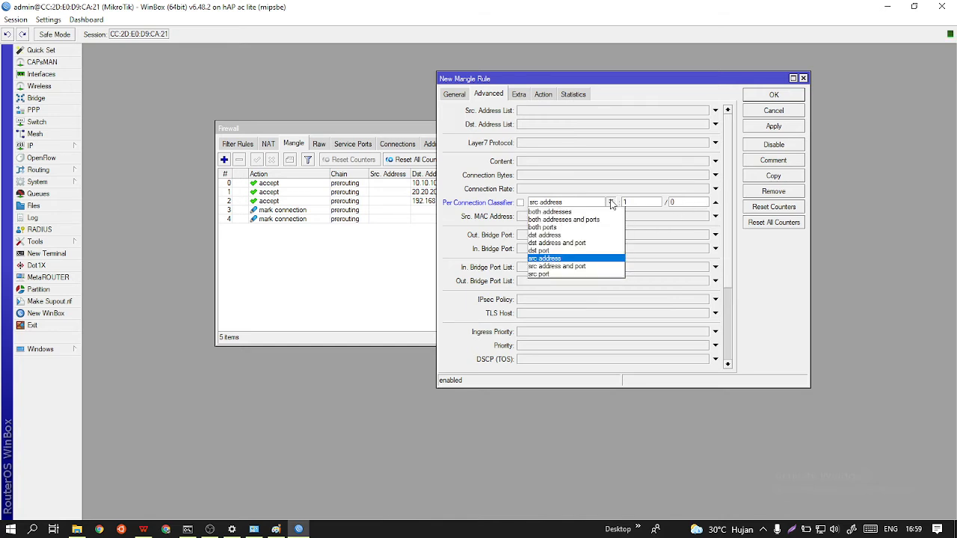
left_click(590, 213)
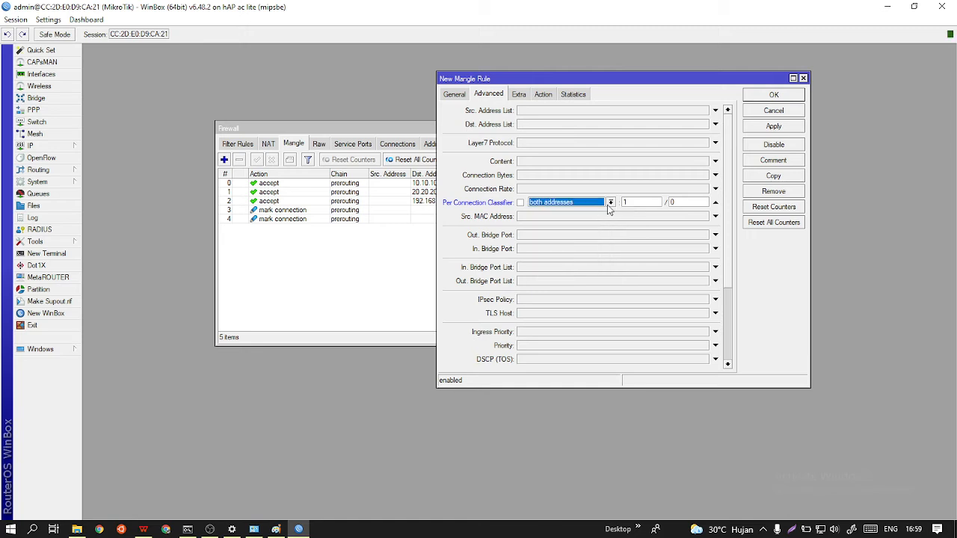
left_click(611, 203)
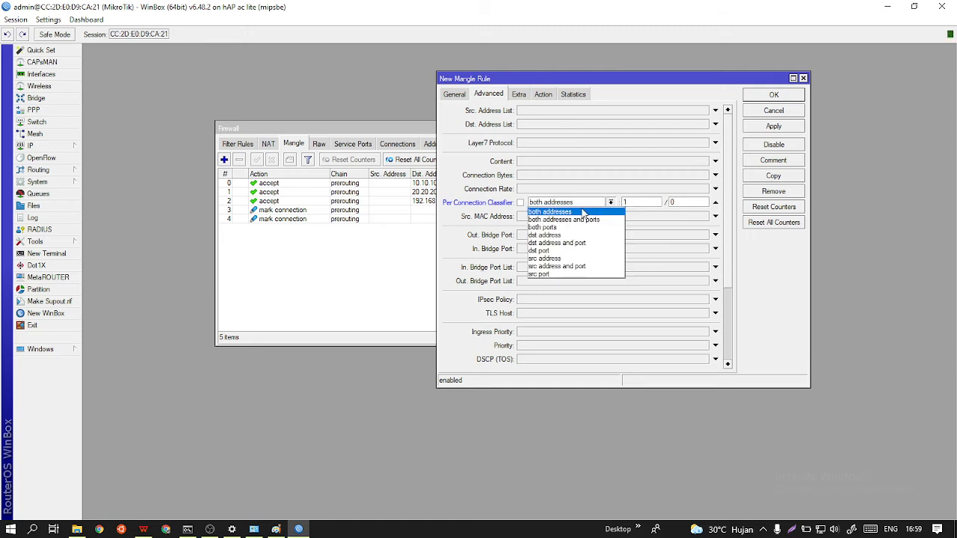
left_click(574, 212)
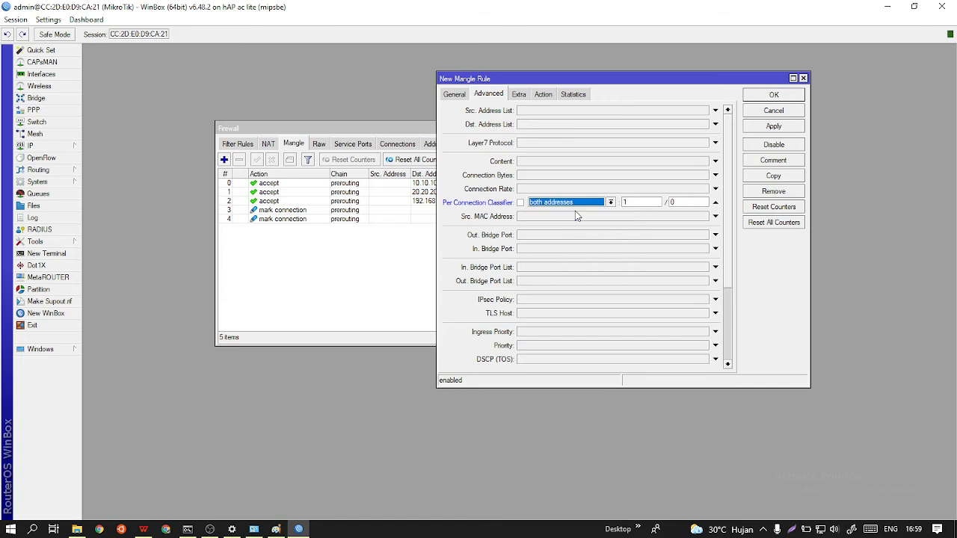
left_click(633, 202)
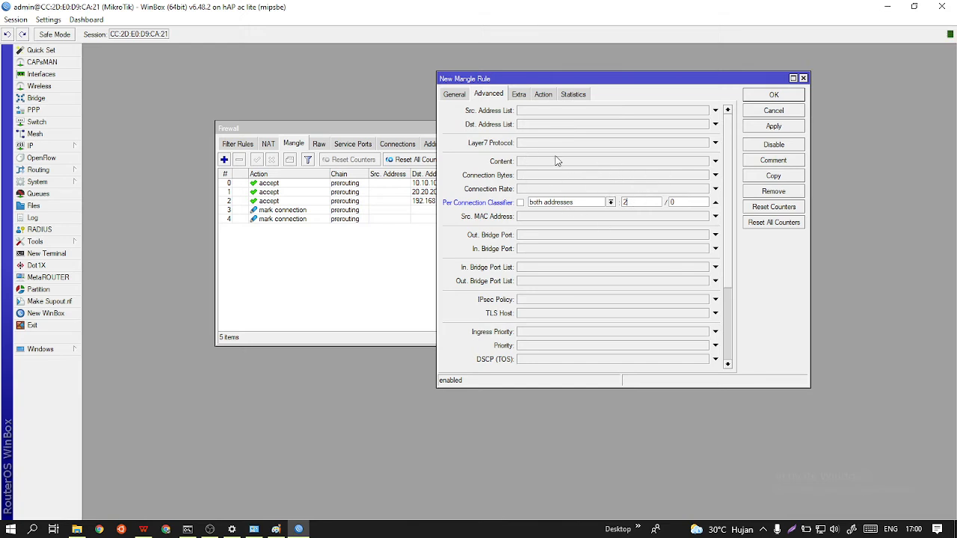
Set the ether4 rule's action to mark connection with new connection mark ISP-1 and save the rule.
left_click(544, 95)
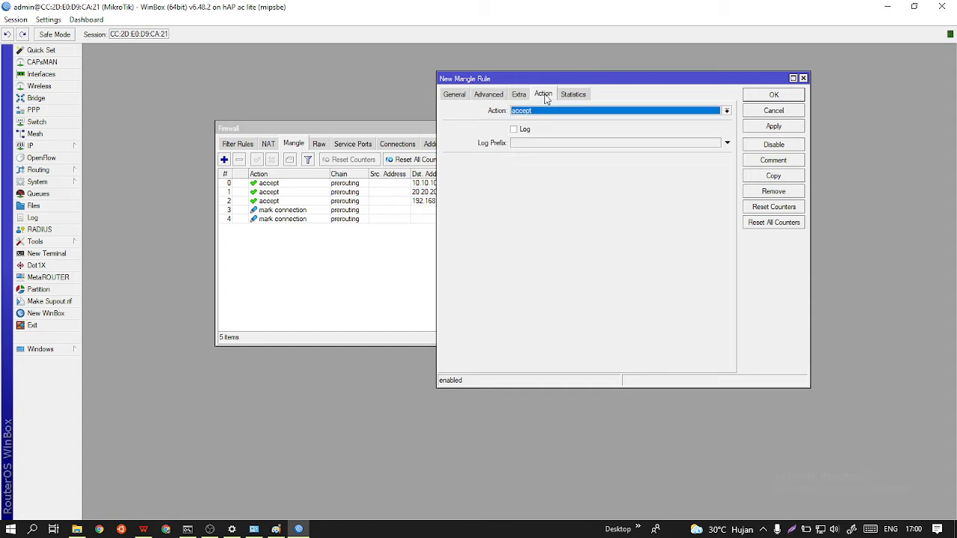
left_click(562, 112)
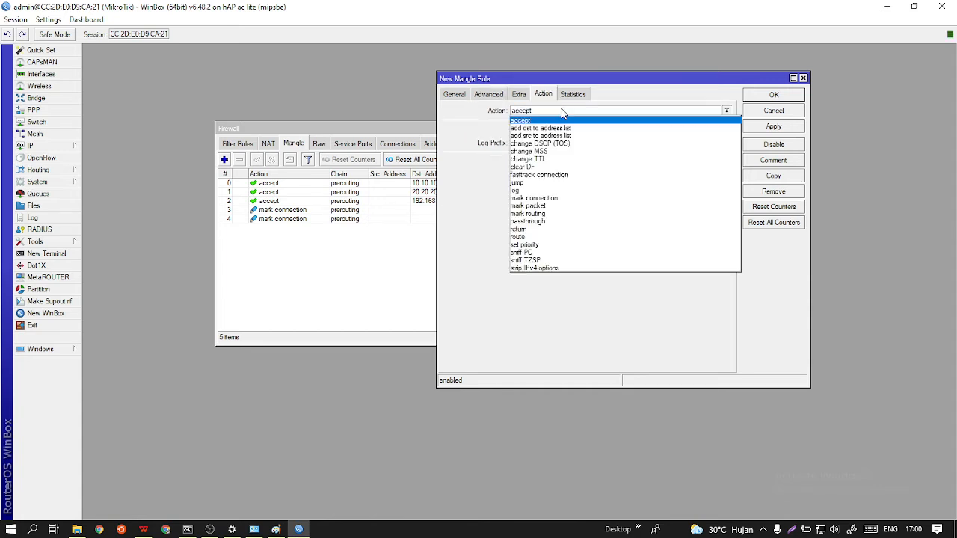
left_click(568, 199)
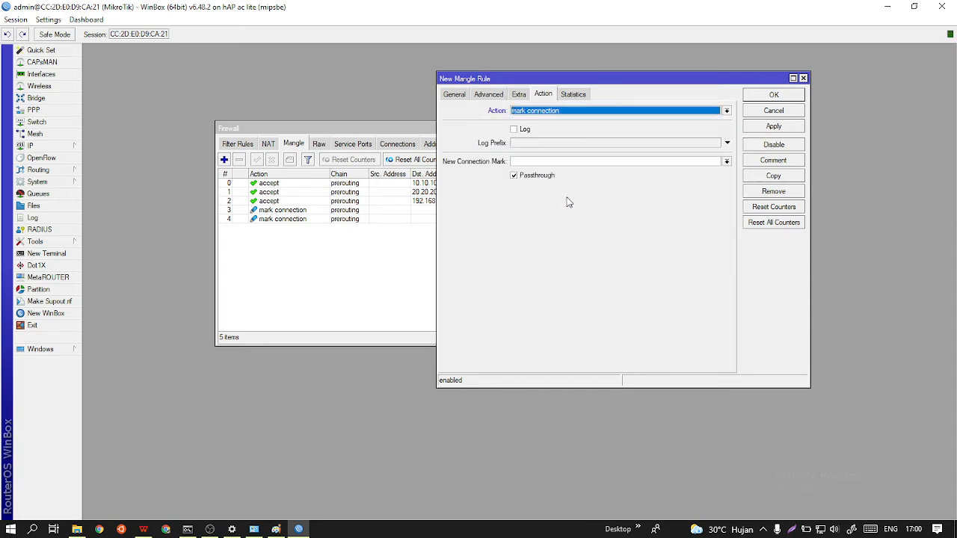
left_click(725, 162)
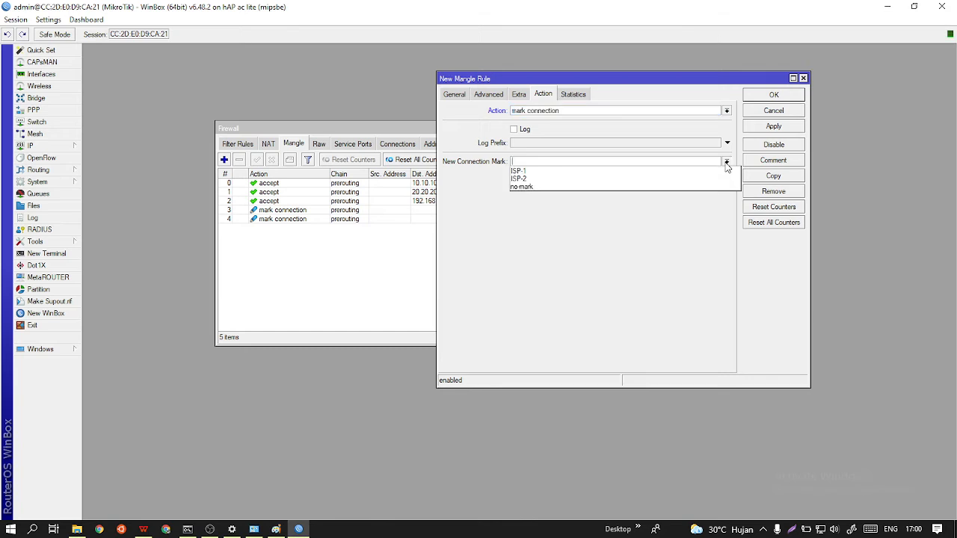
left_click(593, 176)
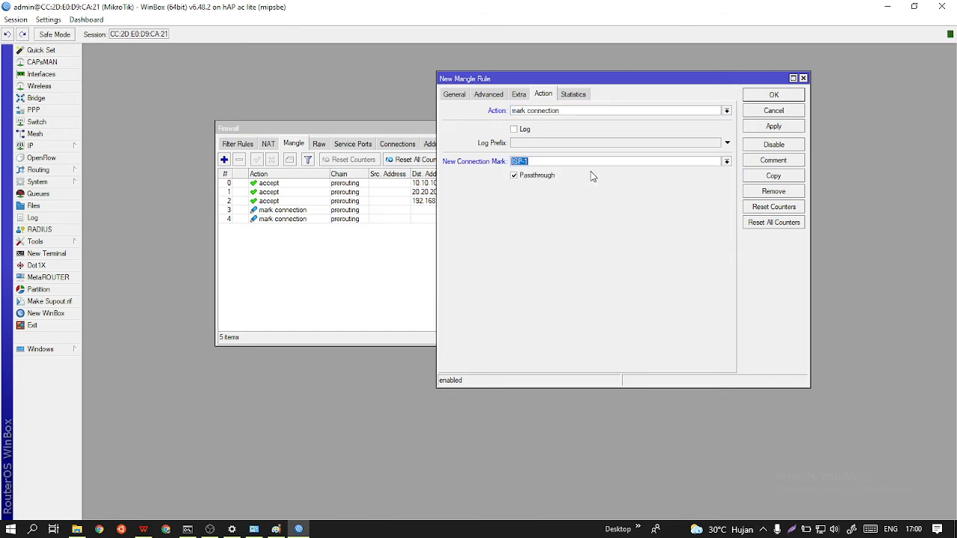
left_click(765, 129)
left_click(773, 95)
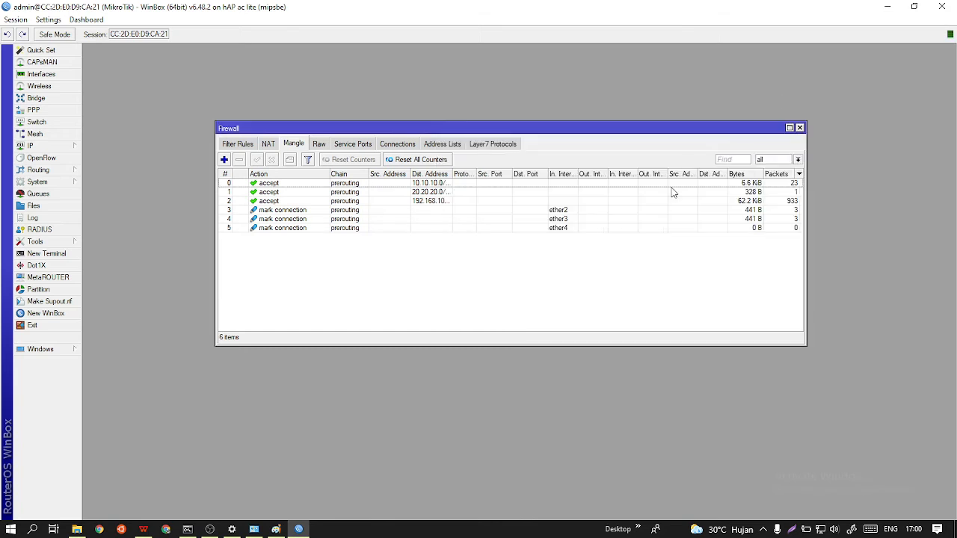
Start another prerouting mangle rule with ether4 as the in interface.
left_click(225, 159)
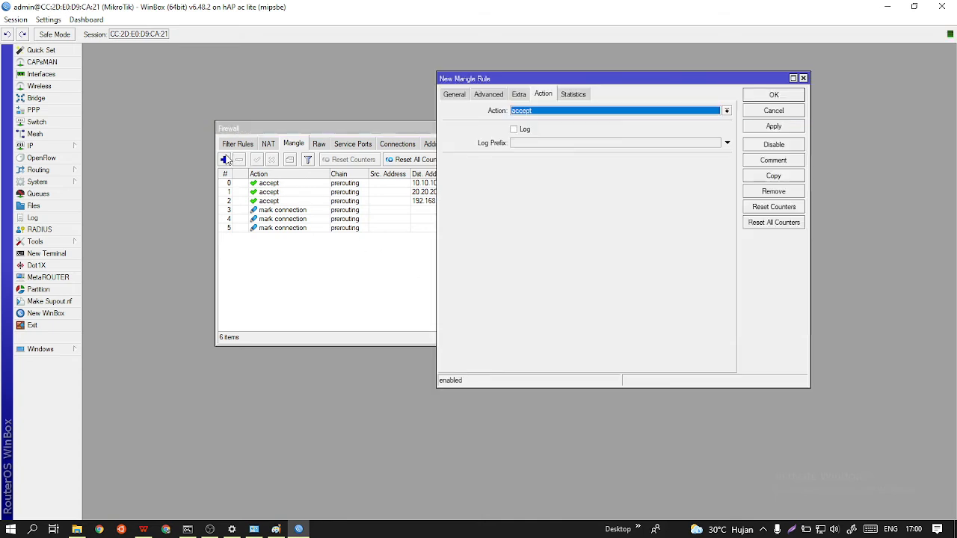
left_click(454, 95)
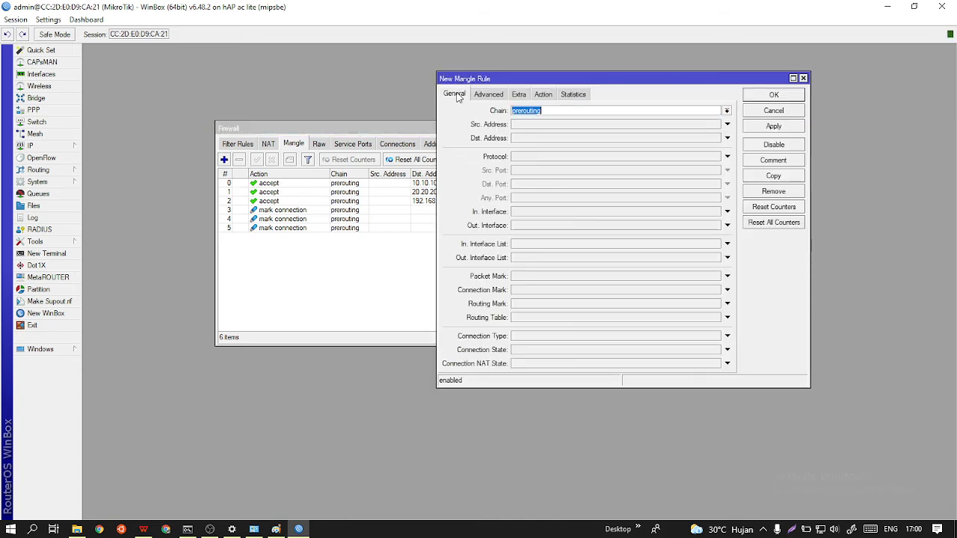
left_click(538, 217)
left_click(701, 214)
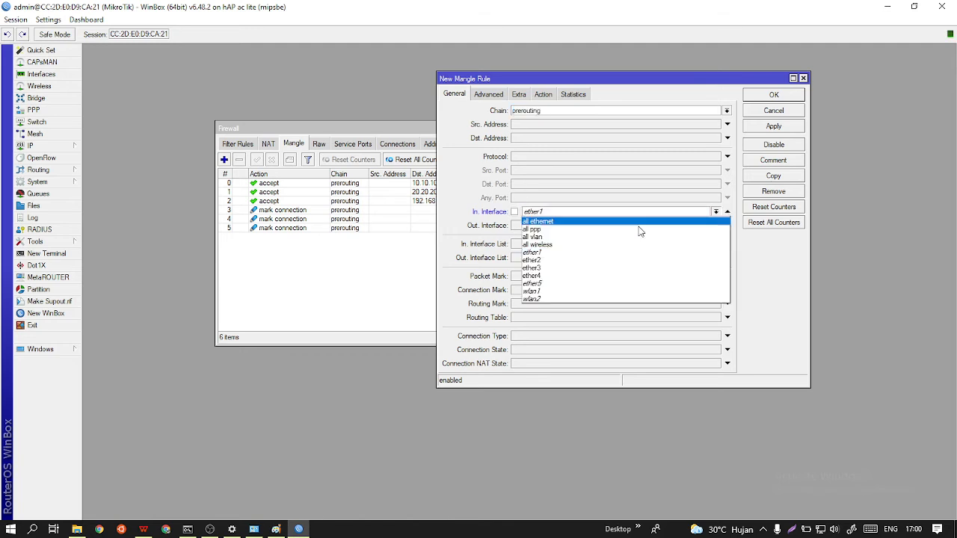
left_click(555, 280)
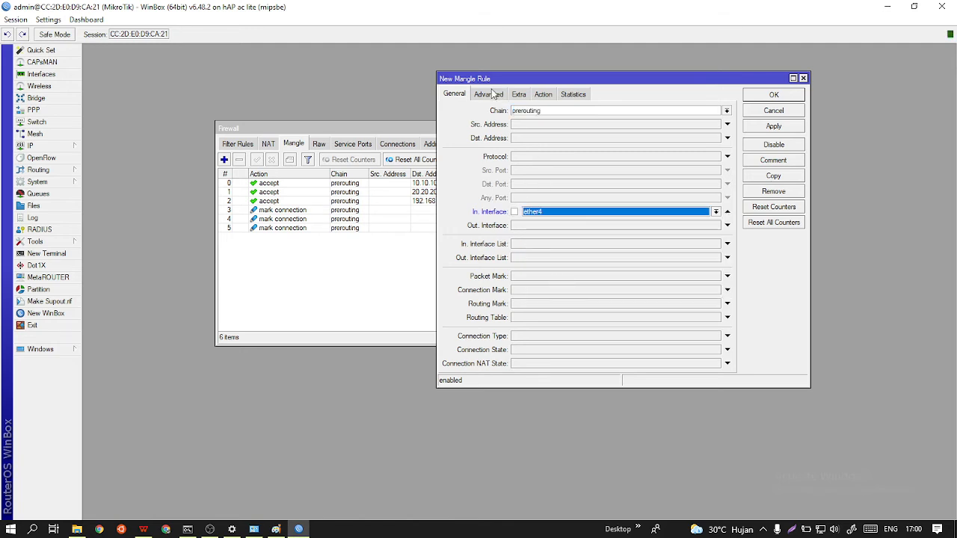
Set the second ether4 rule's per connection classifier to both addresses with values 2/1.
left_click(490, 95)
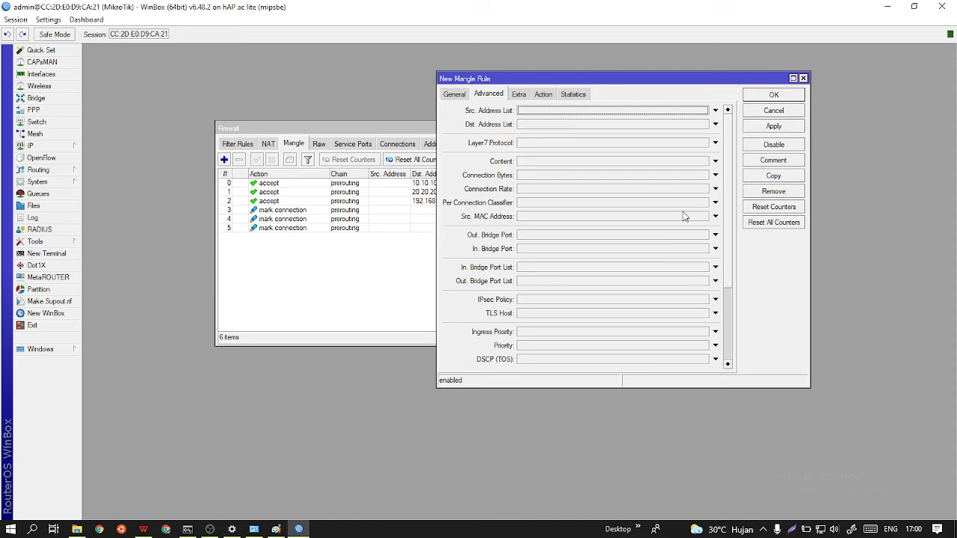
left_click(715, 216)
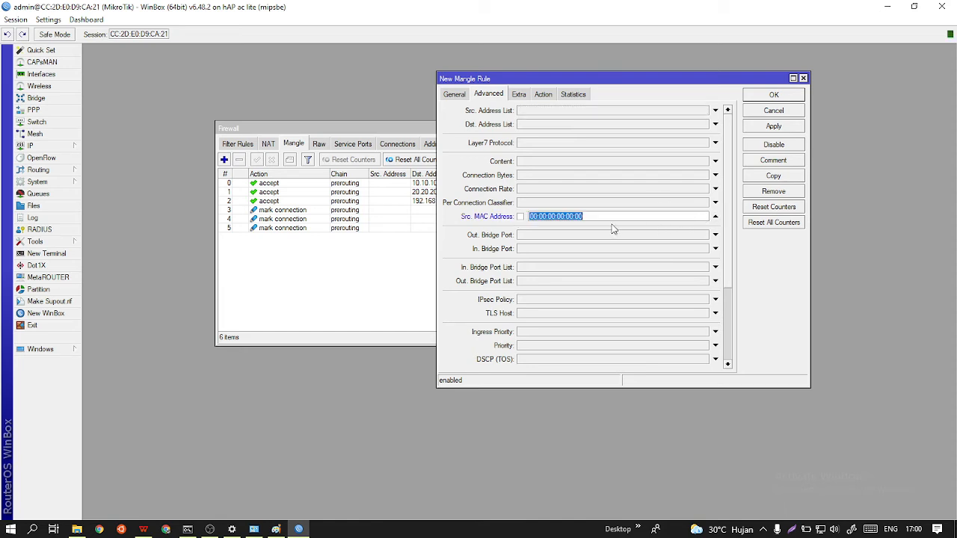
left_click(715, 217)
left_click(715, 203)
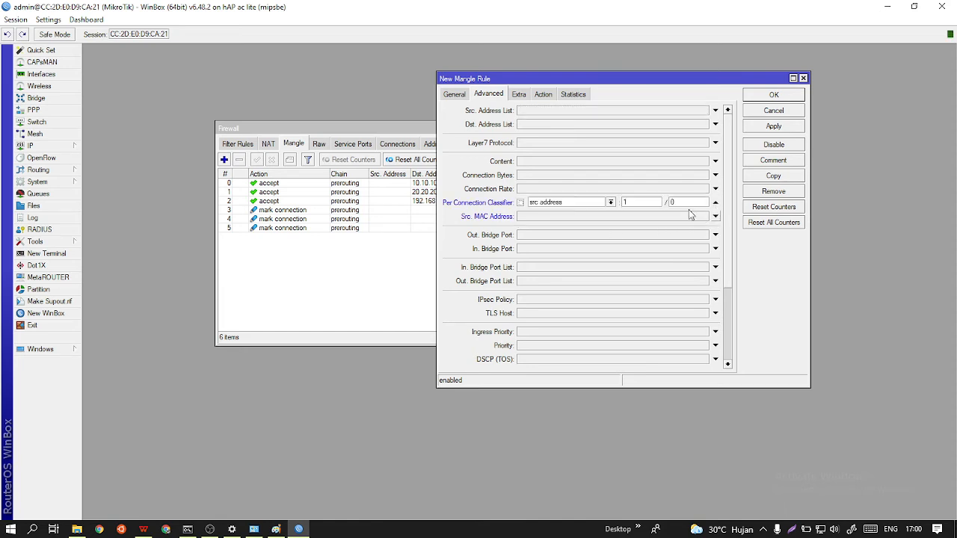
left_click(611, 203)
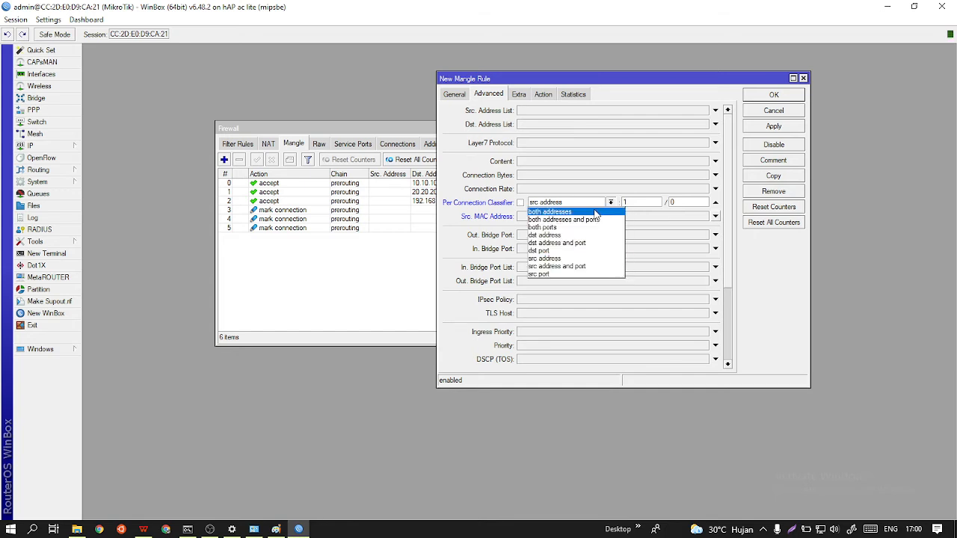
left_click(600, 212)
left_click(641, 201)
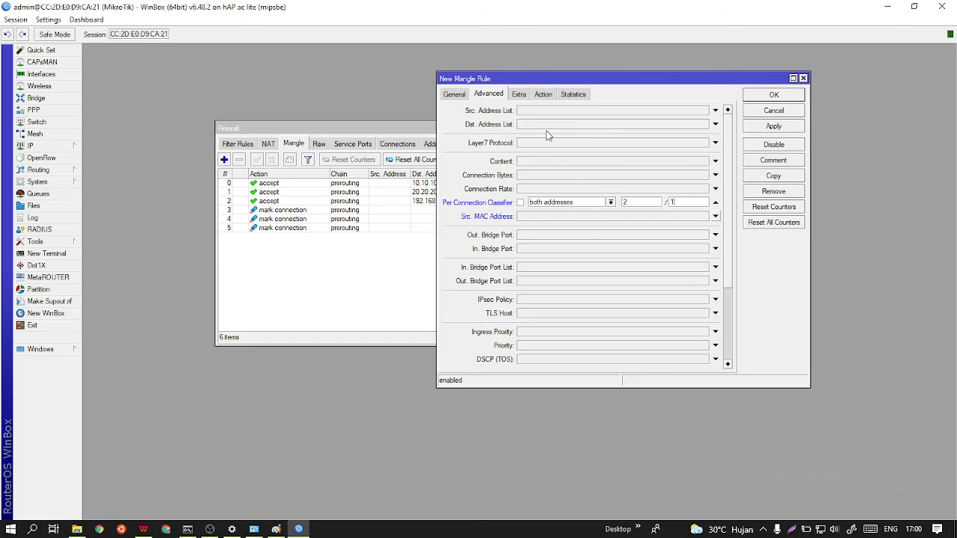
Set the second ether4 rule's action to mark connection with new connection mark ISP-2 and save the rule.
left_click(546, 97)
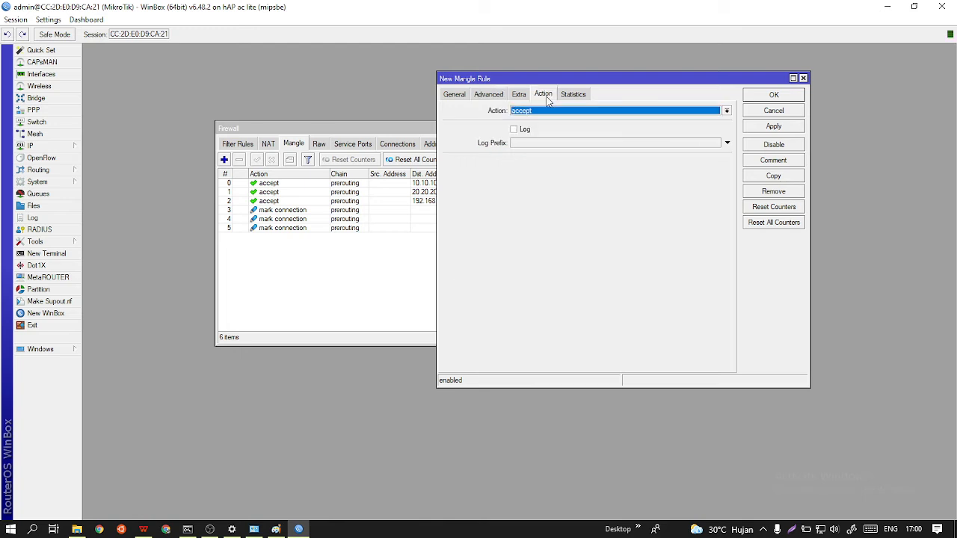
left_click(560, 111)
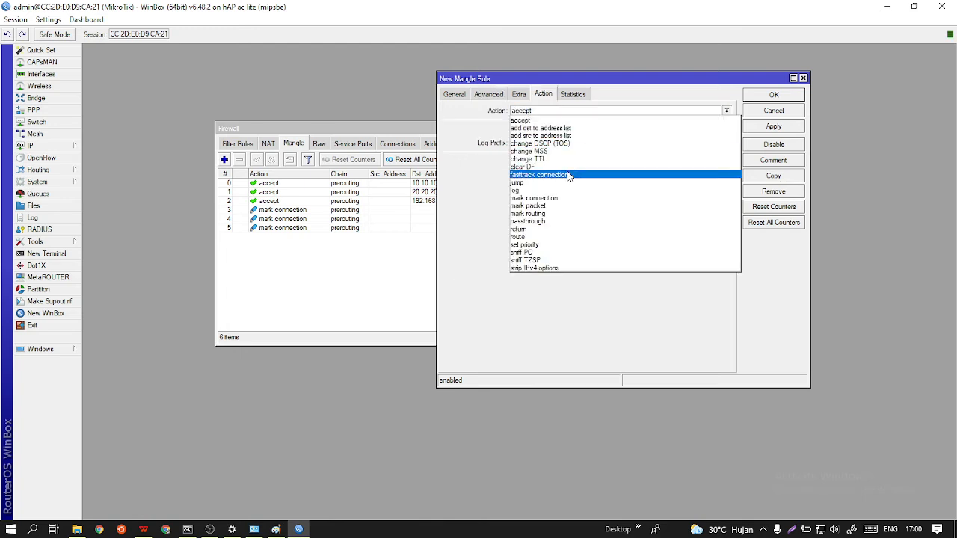
left_click(567, 197)
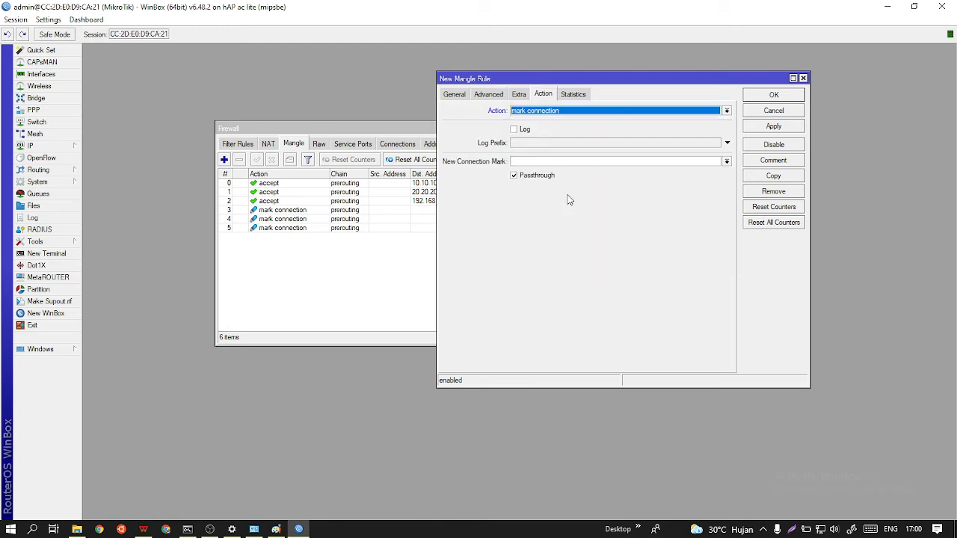
left_click(726, 162)
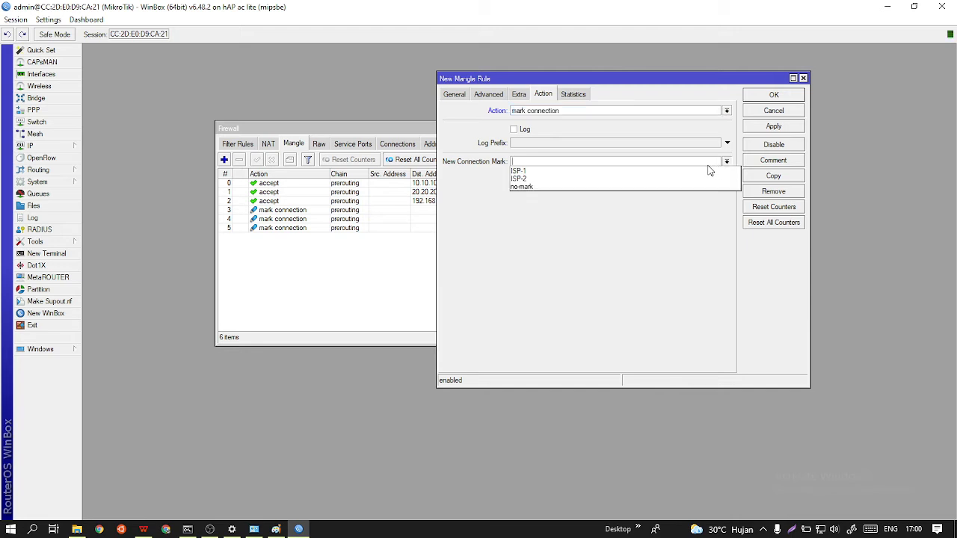
left_click(585, 181)
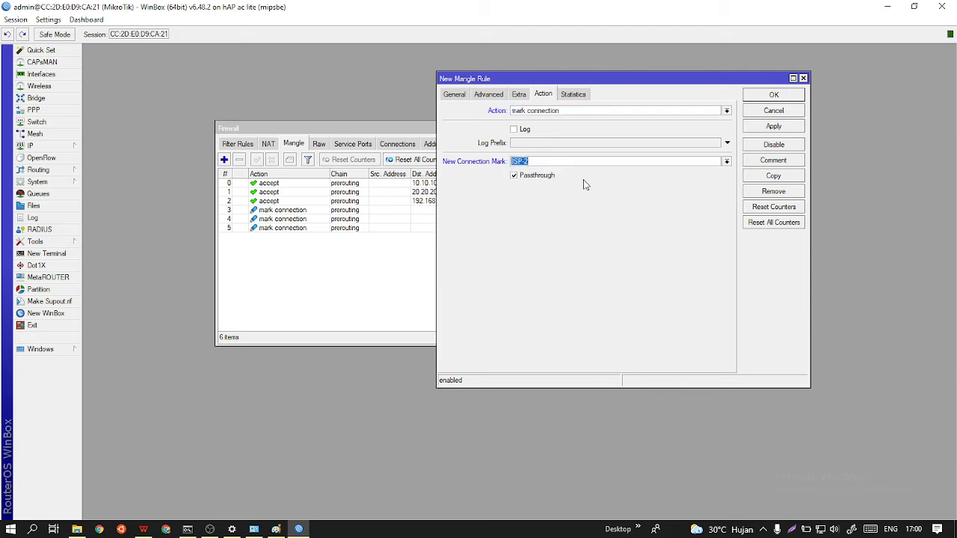
left_click(775, 126)
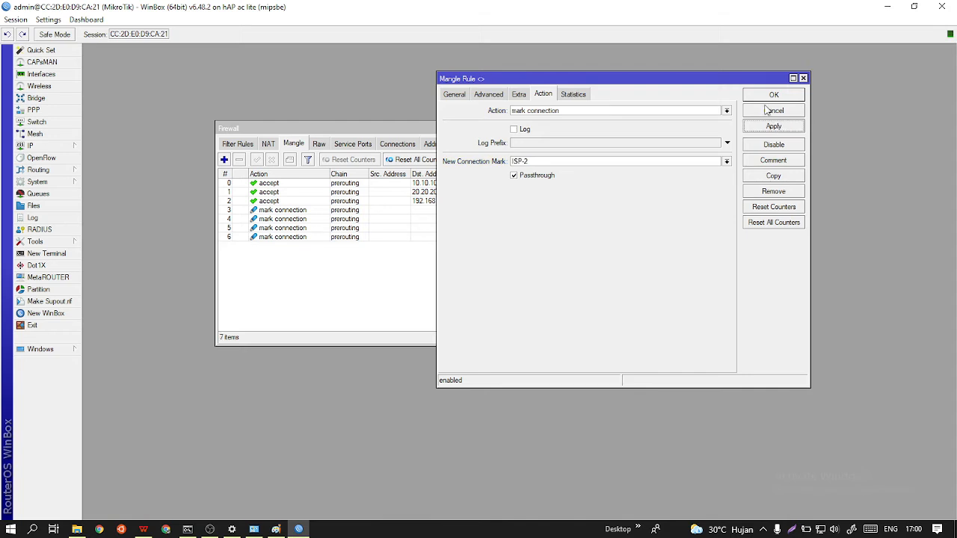
left_click(772, 96)
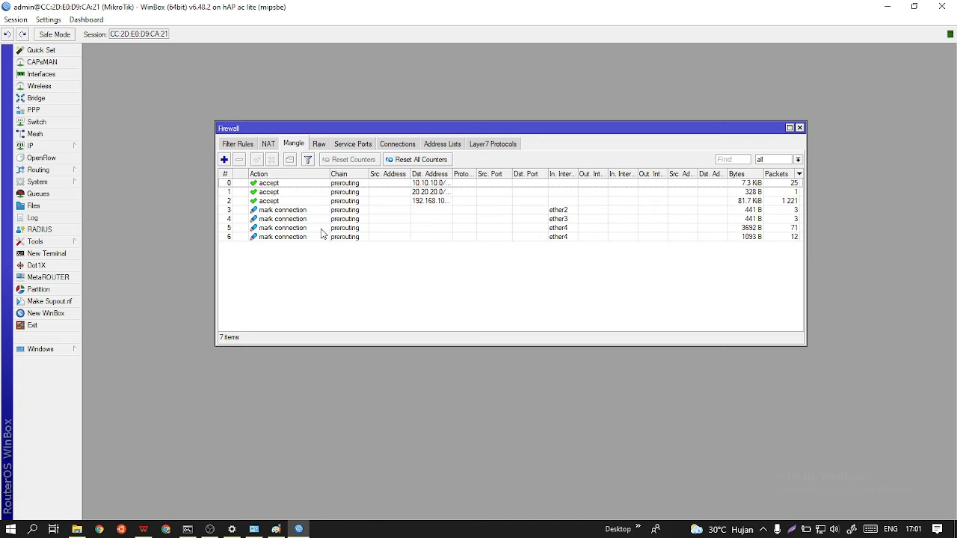
Start a new prerouting mangle rule that matches connection mark ISP-1.
left_click(224, 160)
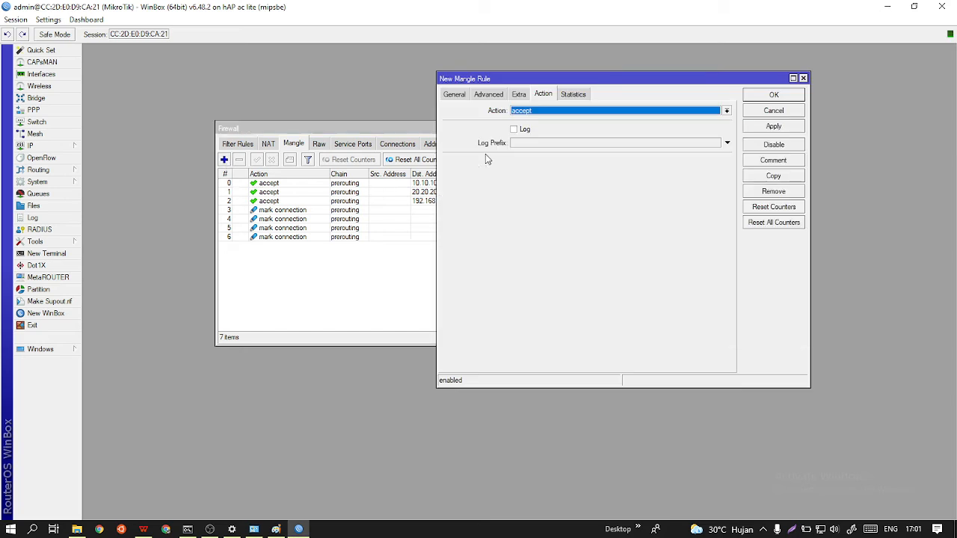
left_click(453, 96)
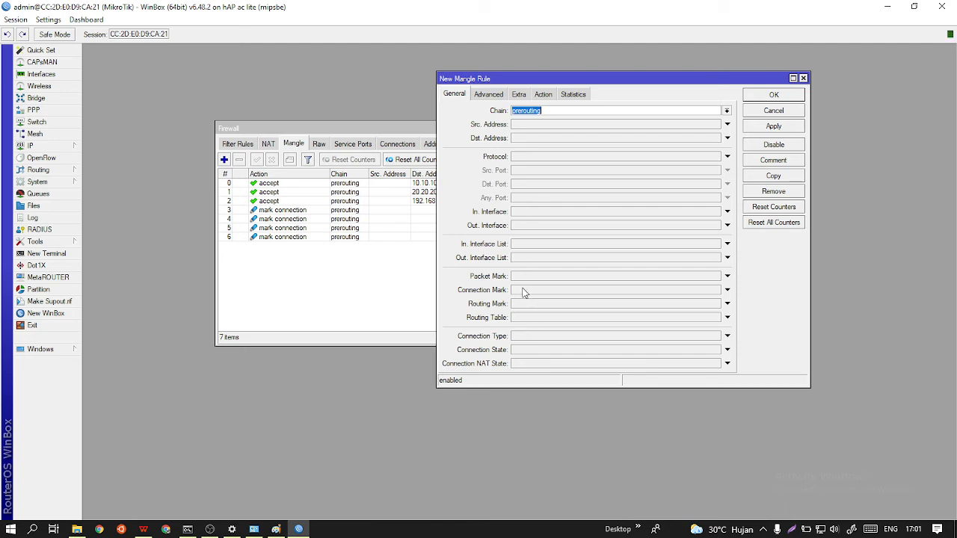
left_click(726, 290)
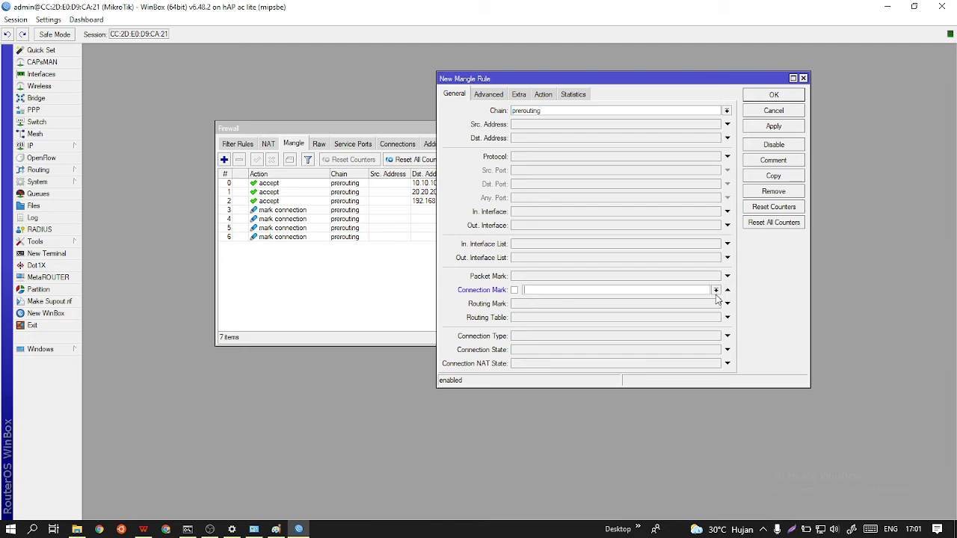
left_click(715, 291)
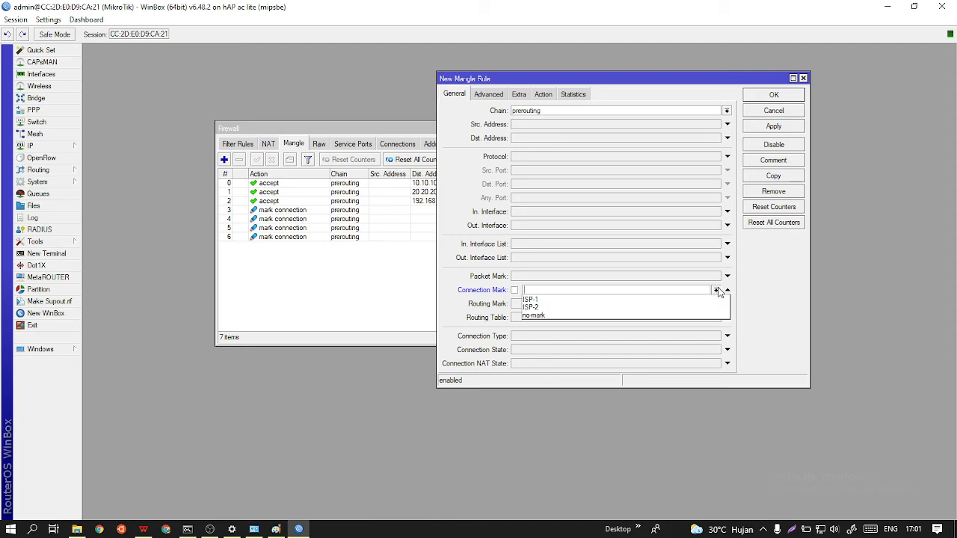
left_click(620, 301)
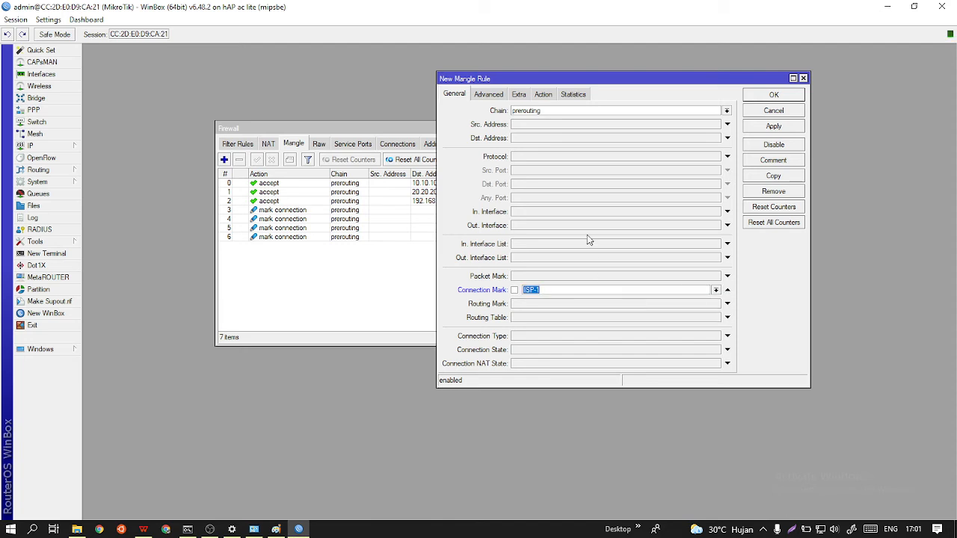
Set the ISP-1 prerouting rule's action to mark routing with new routing mark To-ISP1 and save the rule.
left_click(544, 95)
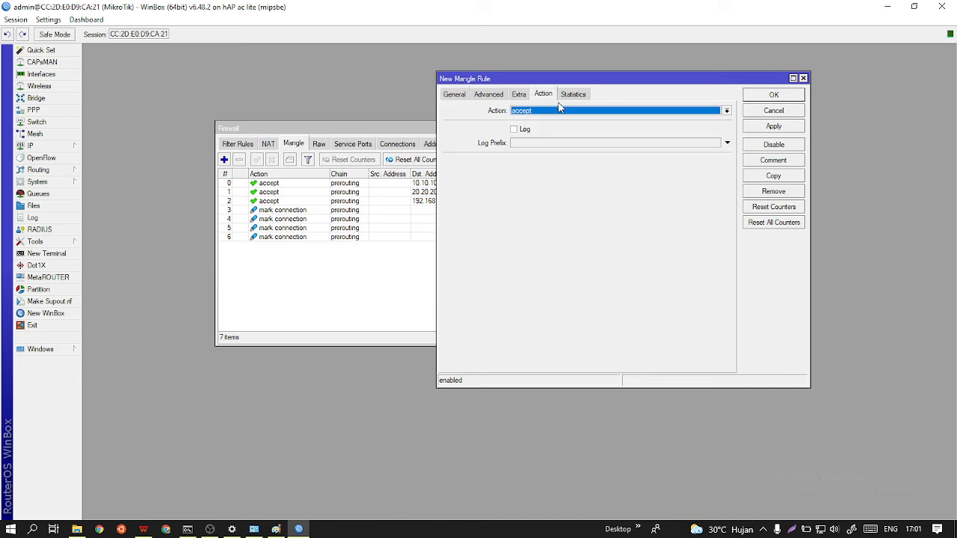
left_click(566, 110)
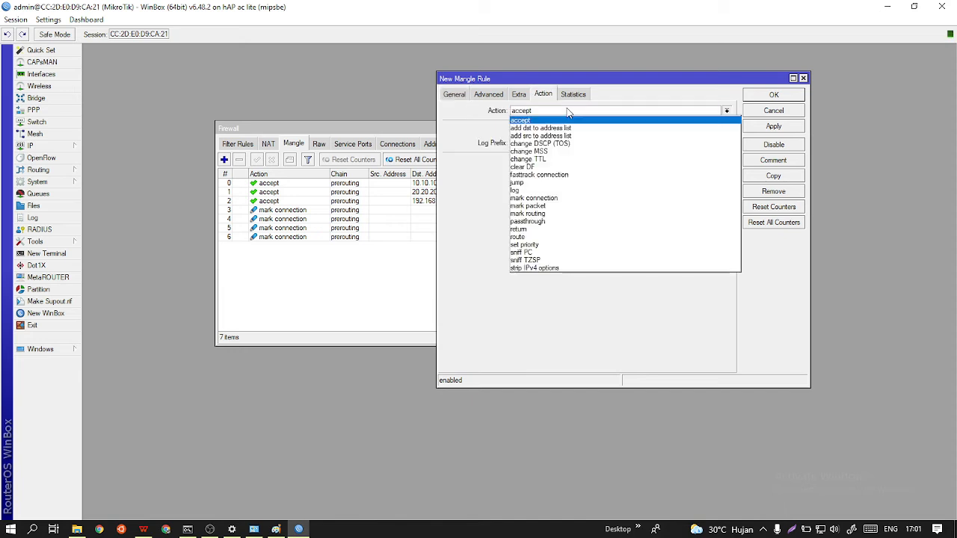
left_click(552, 215)
left_click(562, 162)
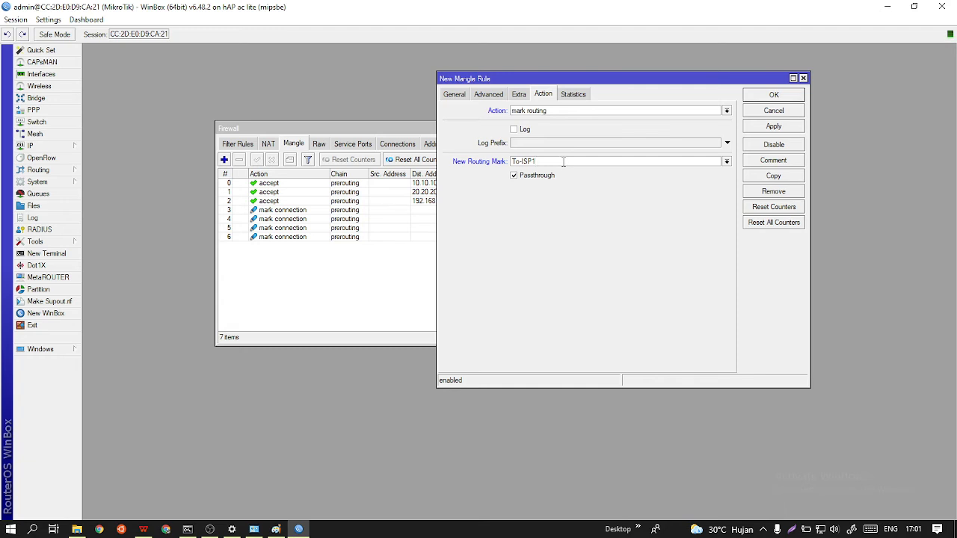
left_click(764, 127)
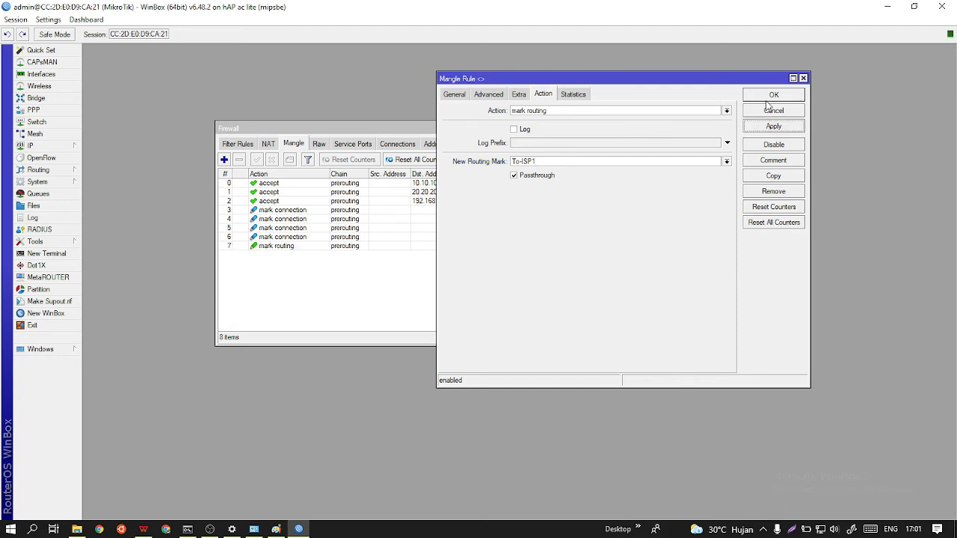
left_click(770, 95)
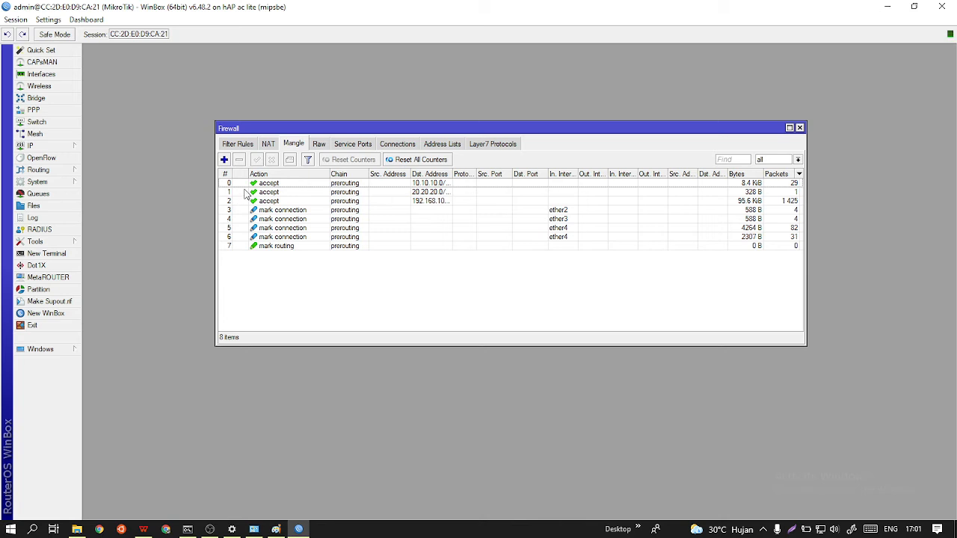
Start another prerouting mangle rule that matches connection mark ISP-2.
left_click(224, 159)
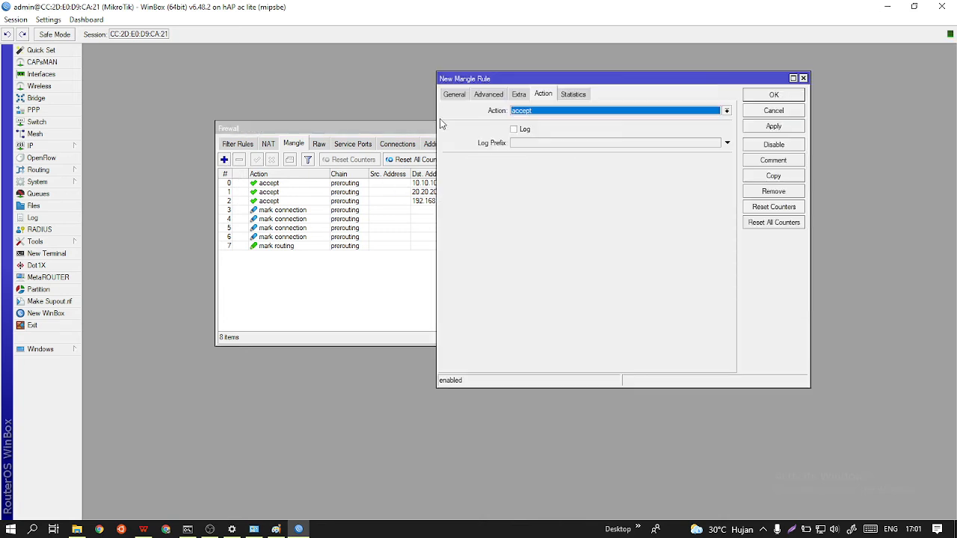
left_click(455, 95)
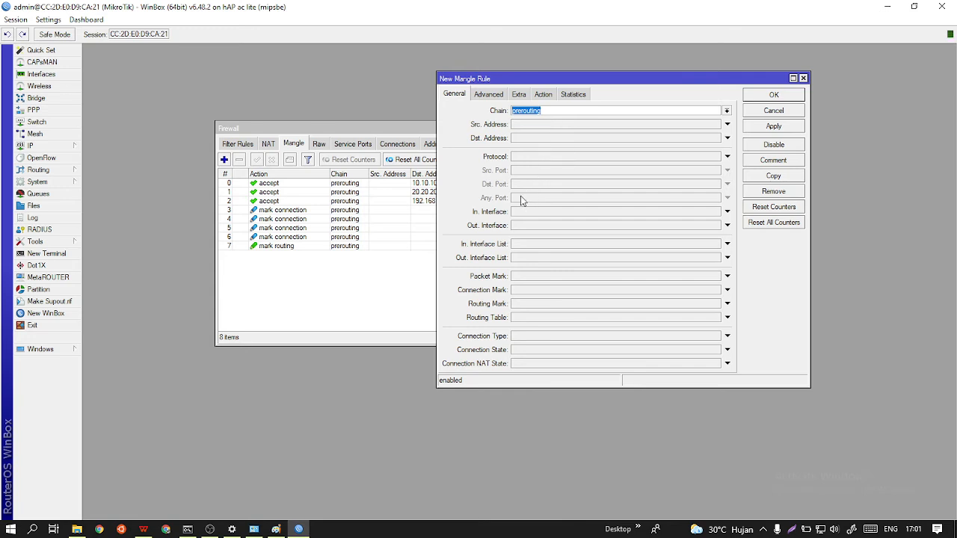
left_click(532, 292)
left_click(716, 290)
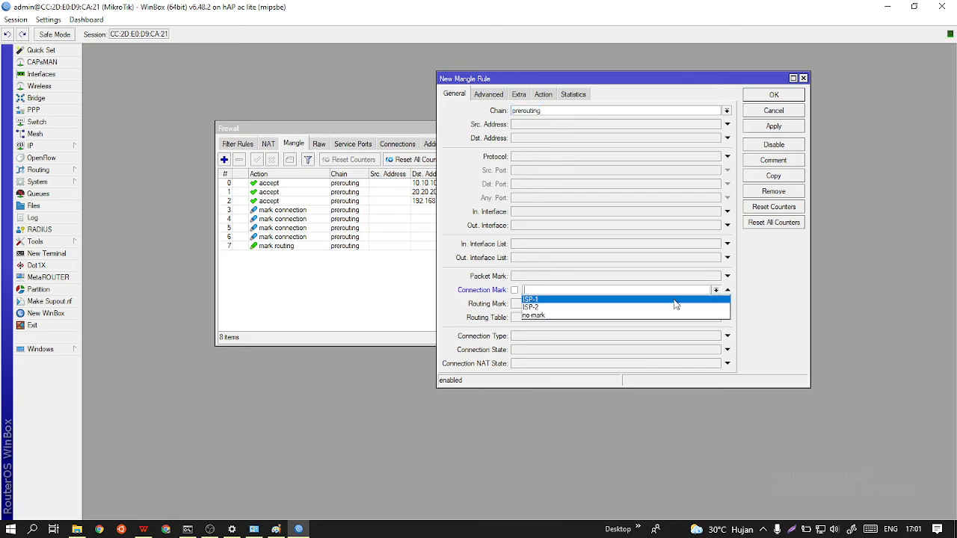
left_click(602, 314)
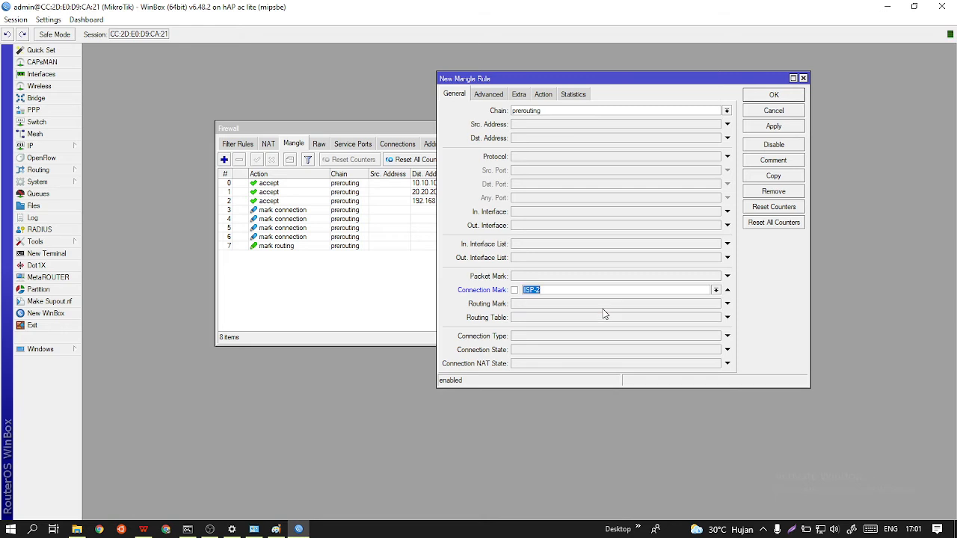
Set the ISP-2 prerouting rule's action to mark routing with new routing mark To-ISP2 and save the rule.
left_click(543, 95)
left_click(547, 112)
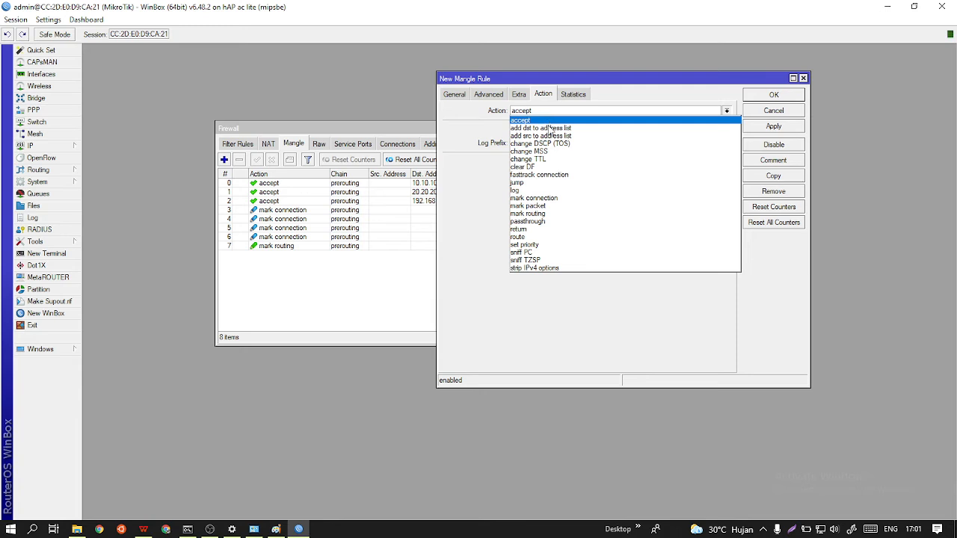
left_click(551, 213)
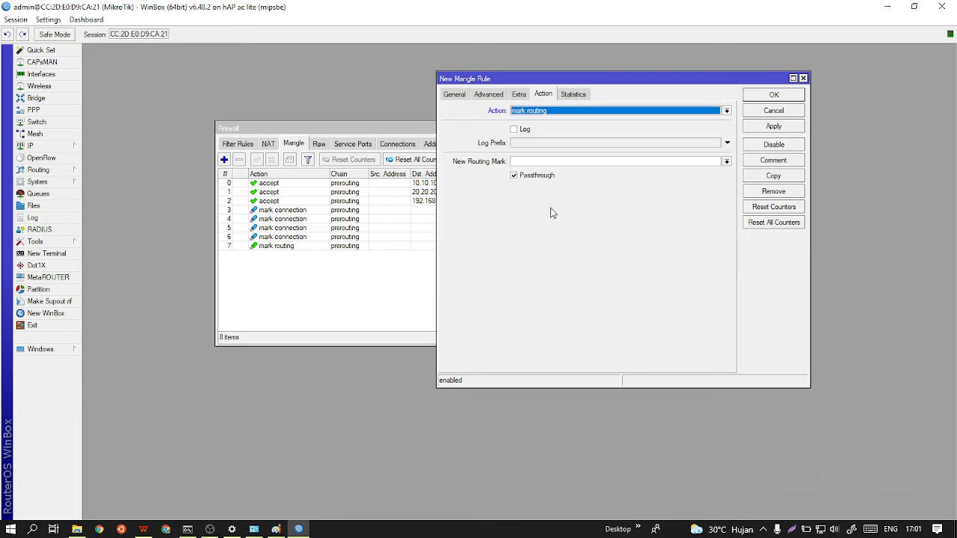
left_click(560, 160)
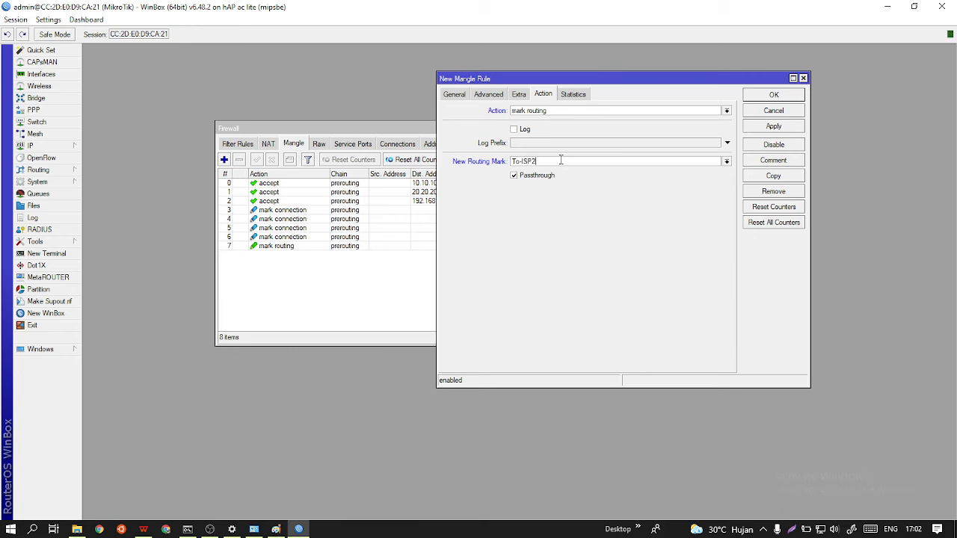
left_click(751, 127)
left_click(765, 97)
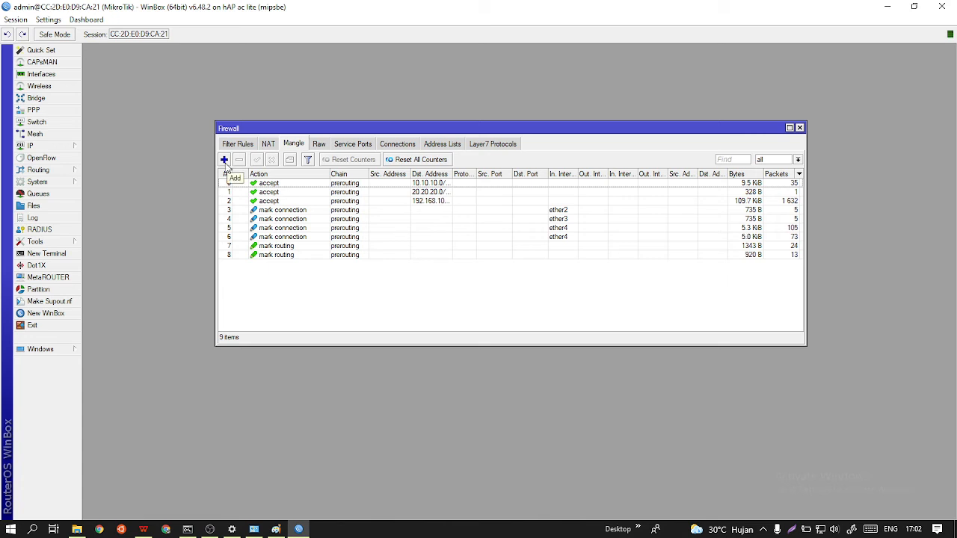
Start a new mangle rule in the output chain that matches connection mark ISP-1.
left_click(224, 161)
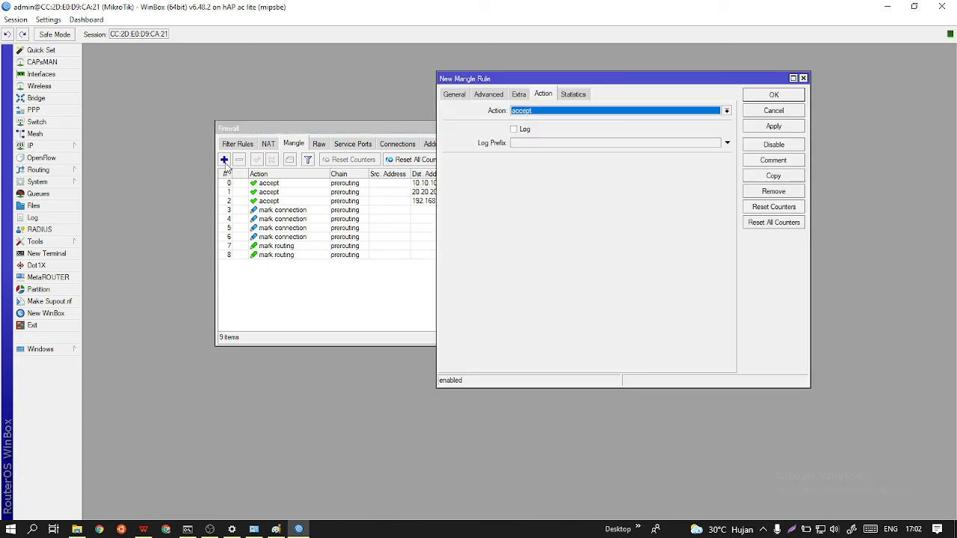
left_click(455, 99)
left_click(726, 111)
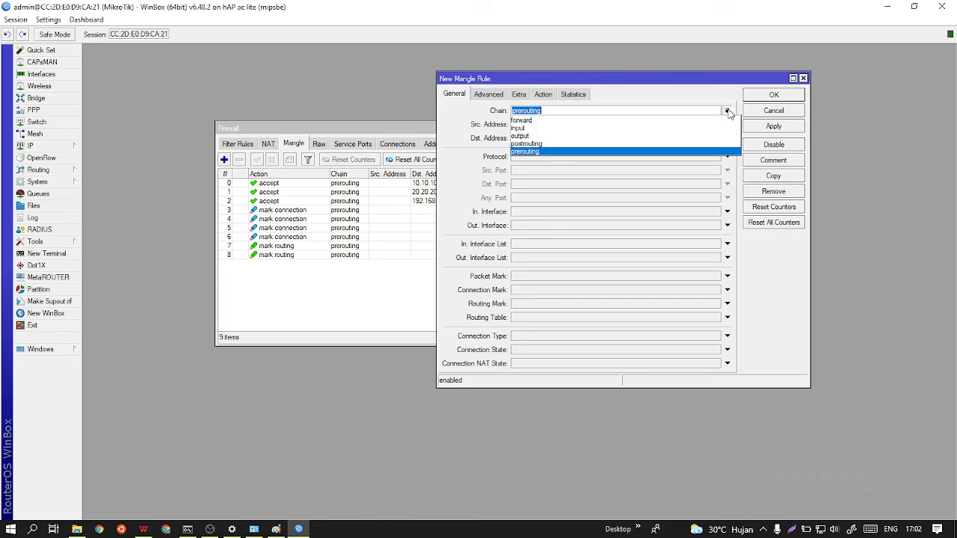
left_click(618, 137)
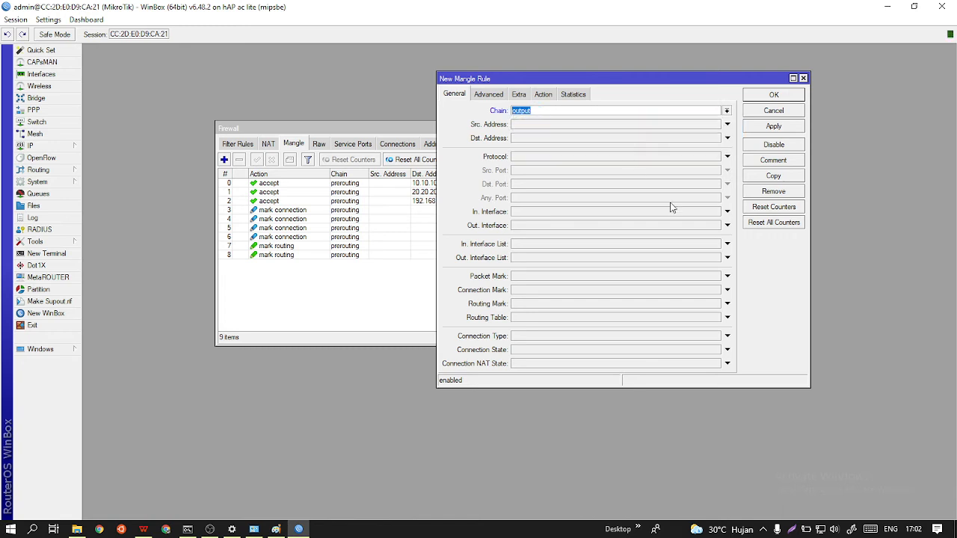
left_click(541, 291)
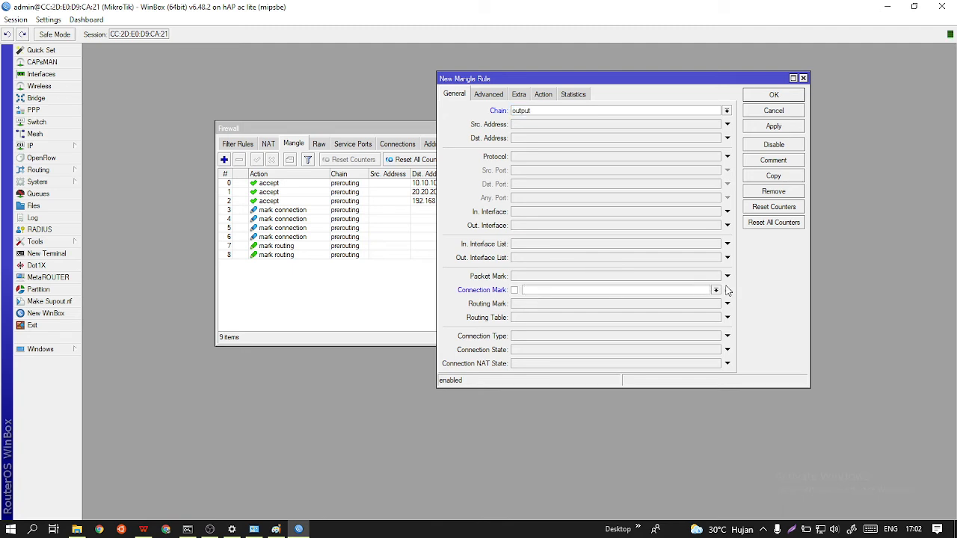
left_click(716, 290)
left_click(648, 299)
Set the ISP-1 output rule's action to mark routing with the existing routing mark To-ISP1 and save the rule.
left_click(549, 98)
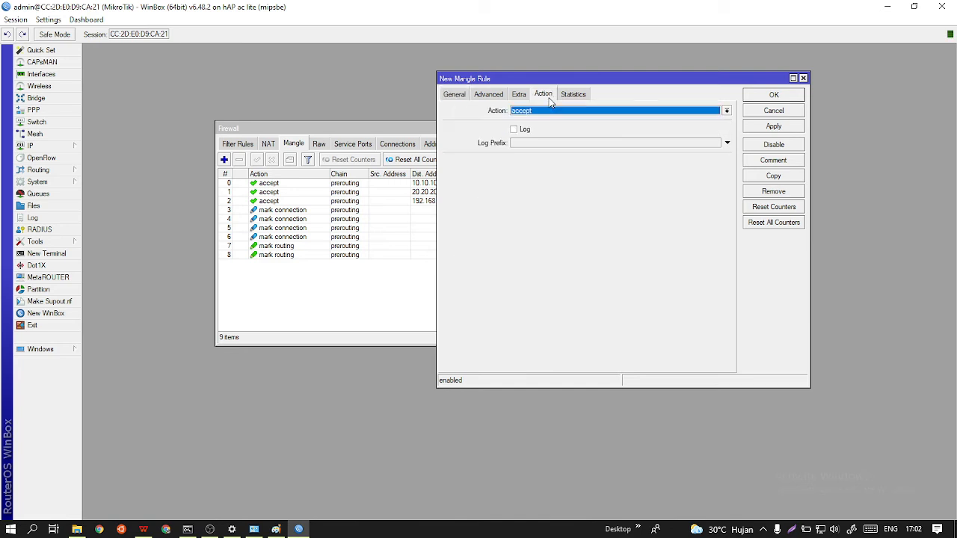
left_click(554, 112)
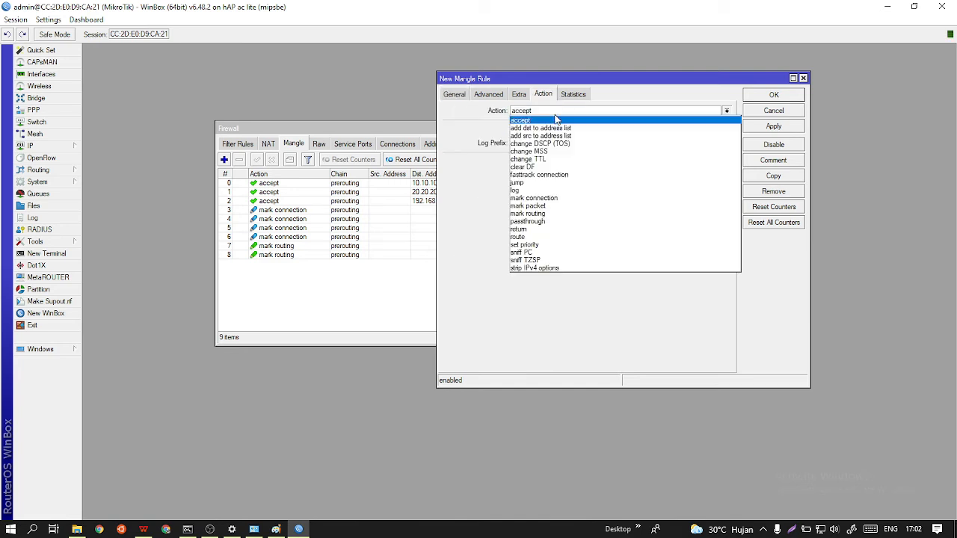
left_click(543, 214)
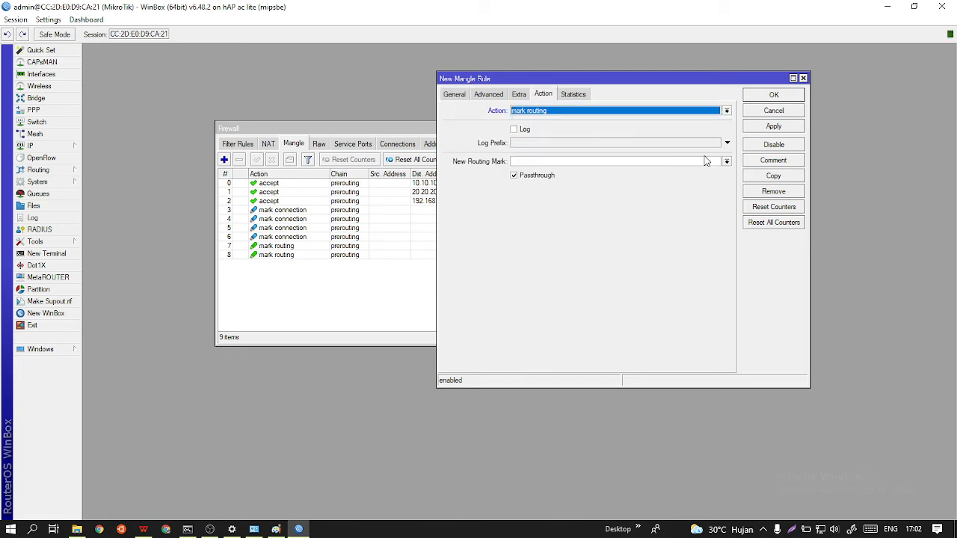
left_click(726, 161)
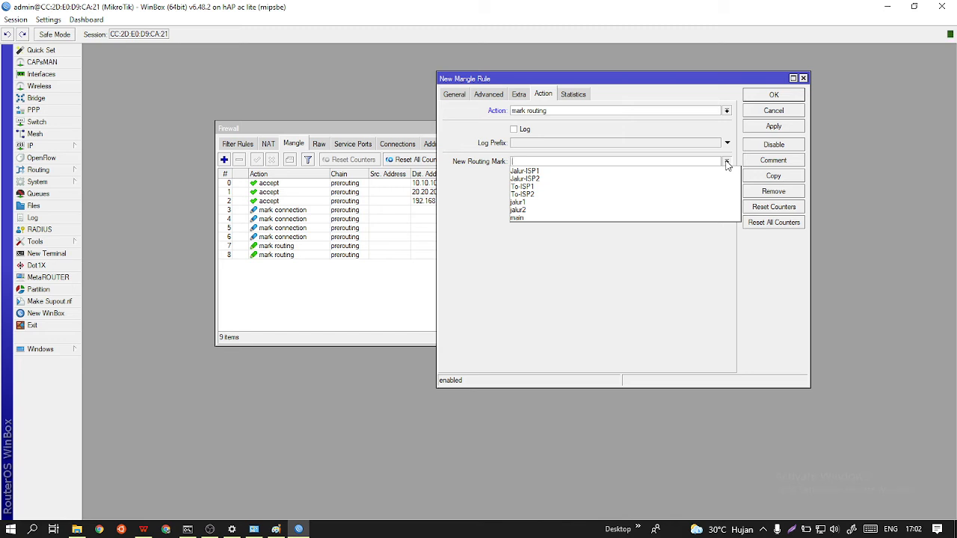
left_click(598, 187)
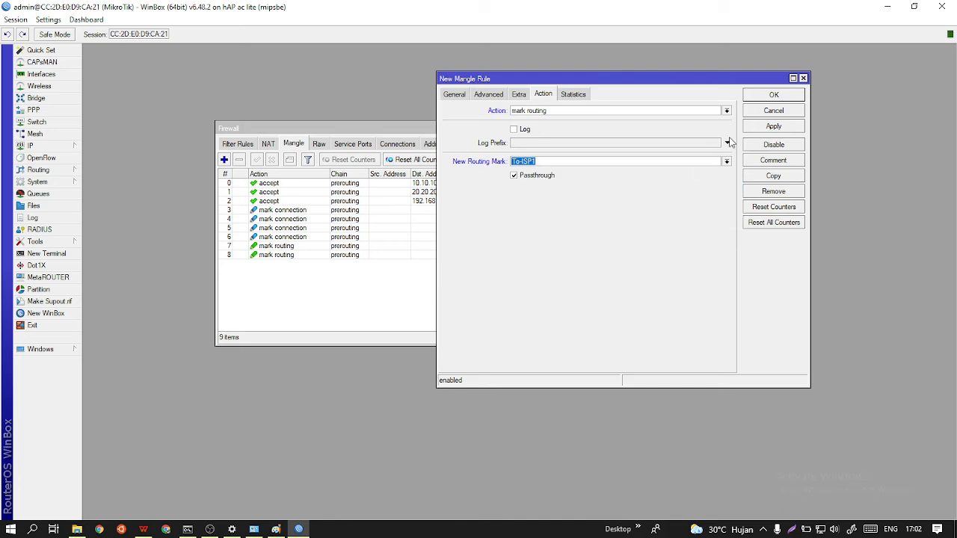
left_click(762, 129)
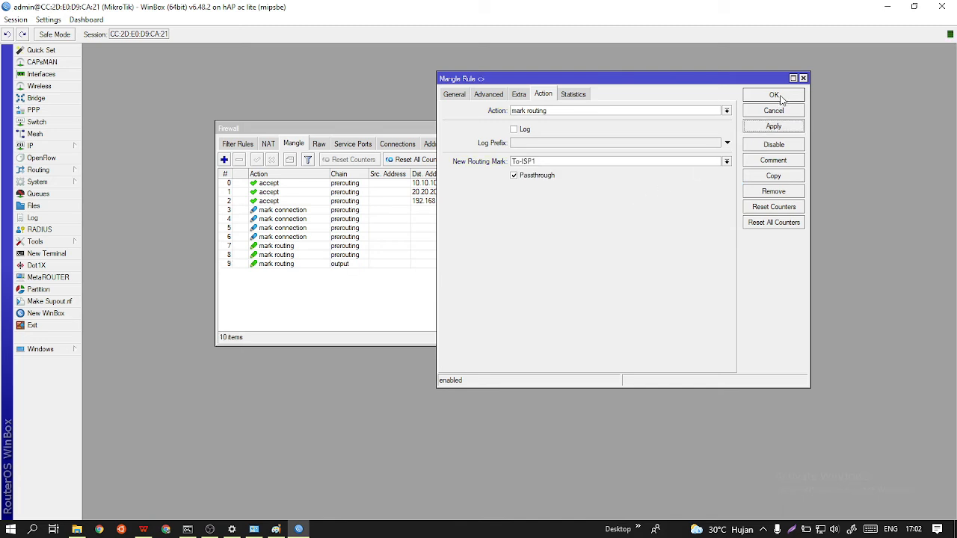
left_click(778, 96)
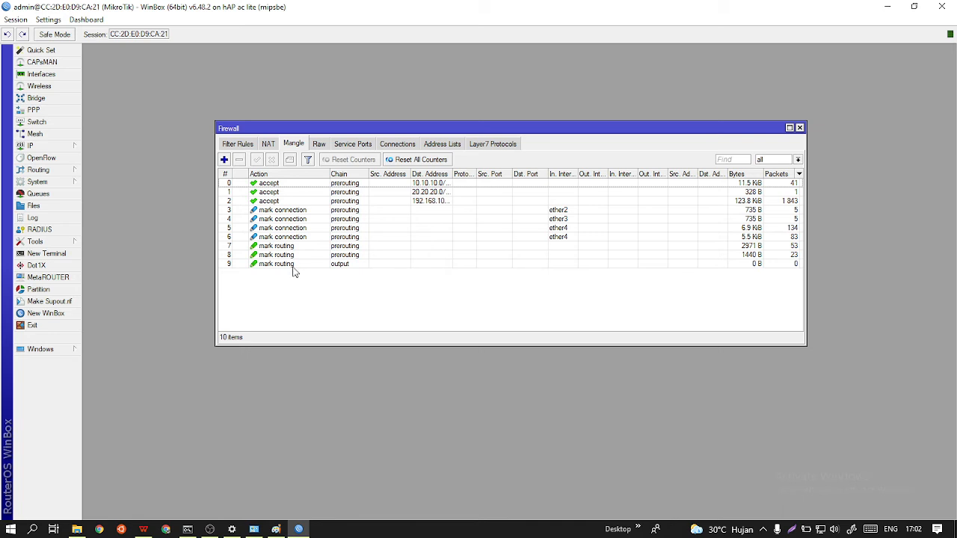
Start another mangle rule in the output chain that matches connection mark ISP-2.
left_click(224, 160)
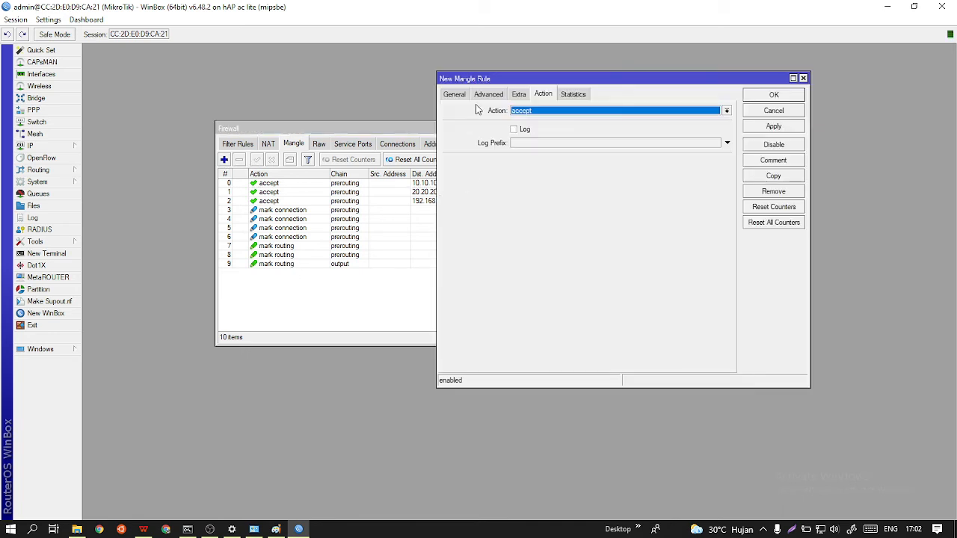
left_click(454, 95)
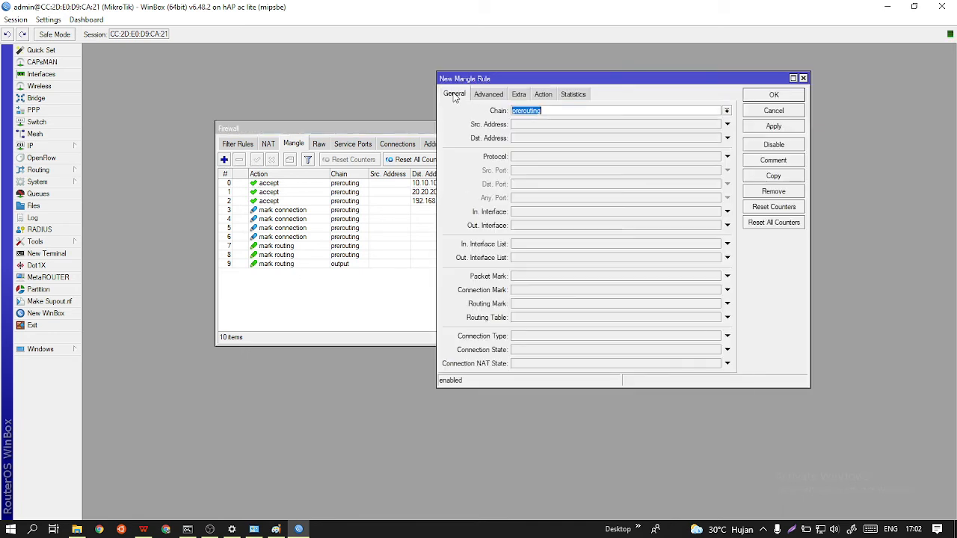
left_click(727, 111)
left_click(588, 136)
left_click(541, 290)
left_click(716, 290)
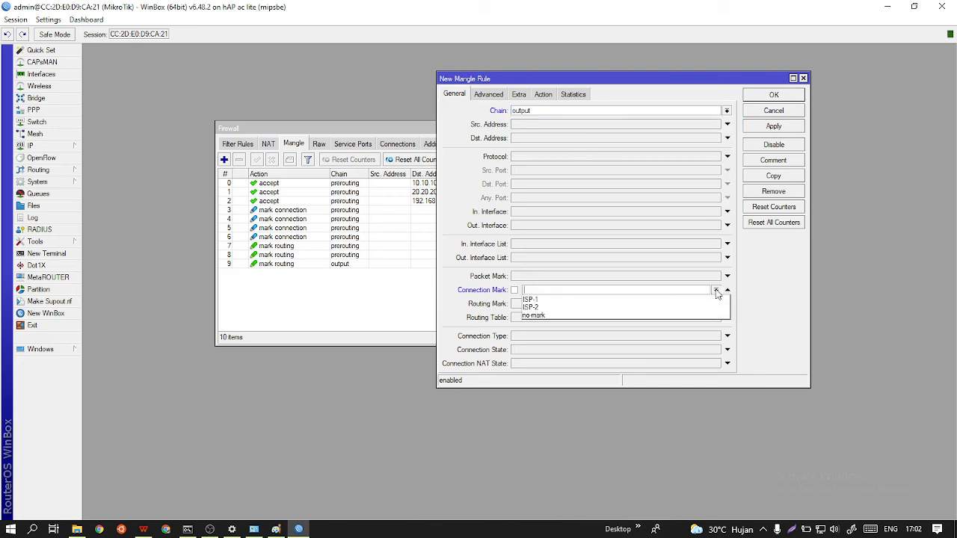
left_click(603, 307)
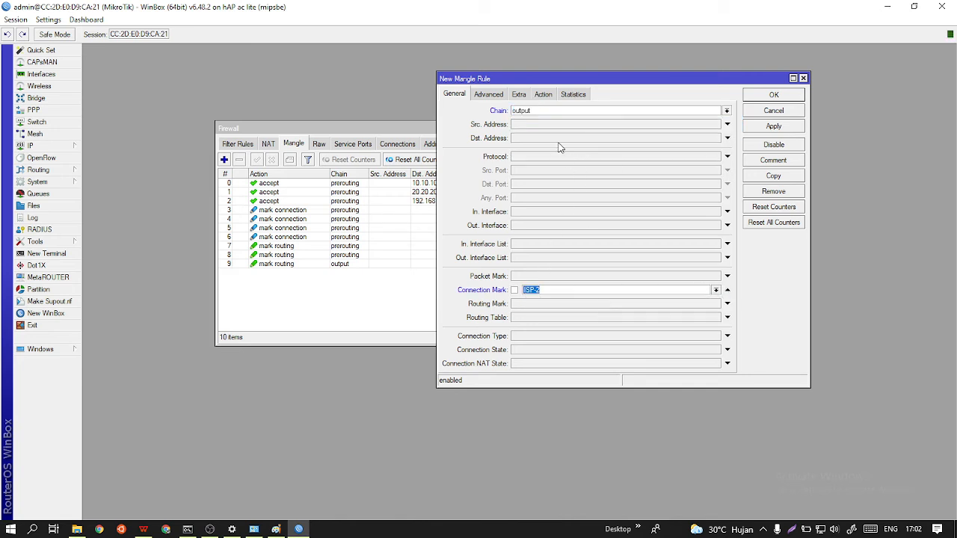
Set the ISP-2 output rule's action to mark routing with the existing routing mark To-ISP2 and save the rule.
left_click(544, 95)
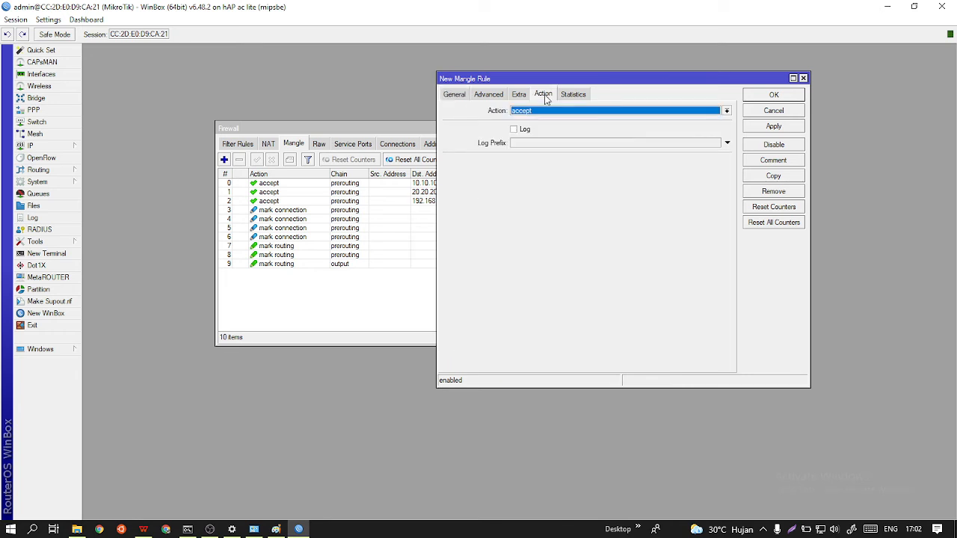
left_click(580, 113)
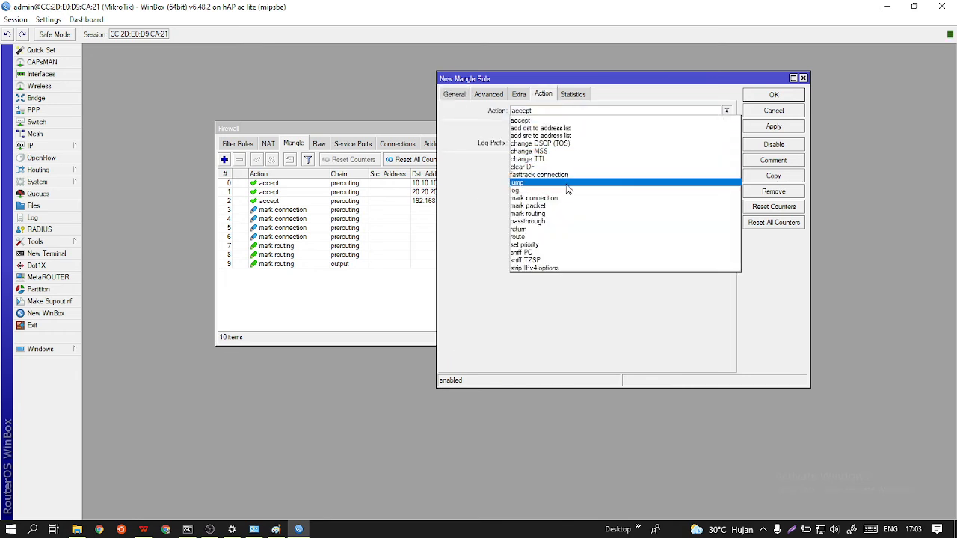
left_click(557, 214)
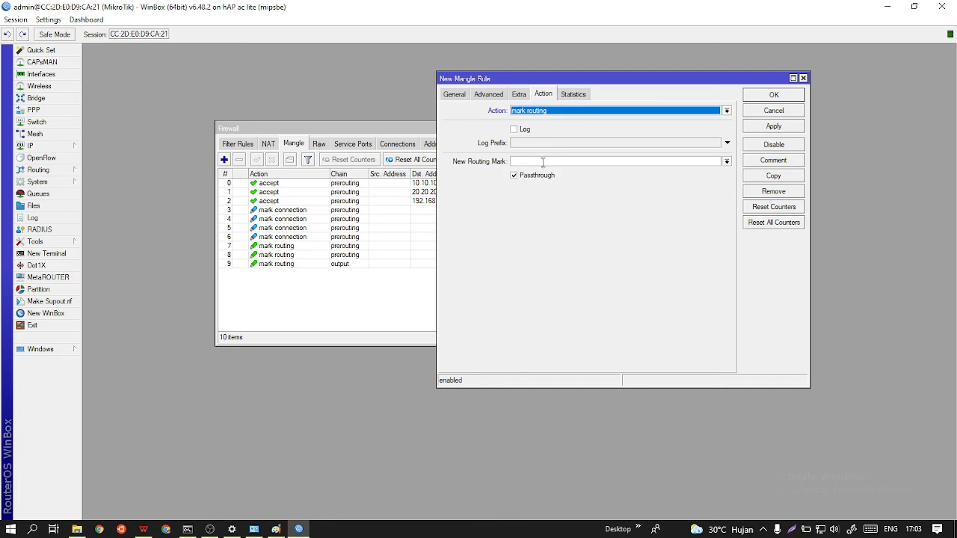
left_click(725, 161)
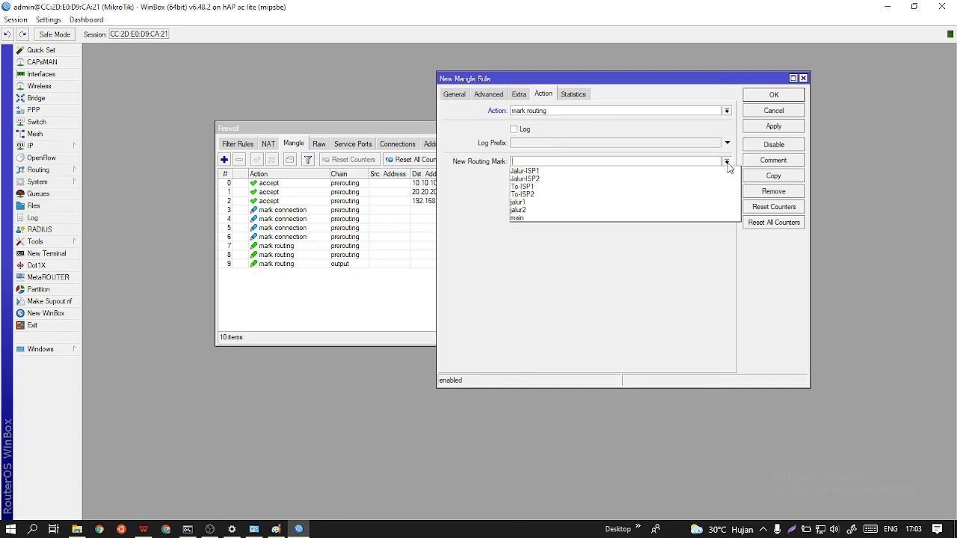
left_click(606, 196)
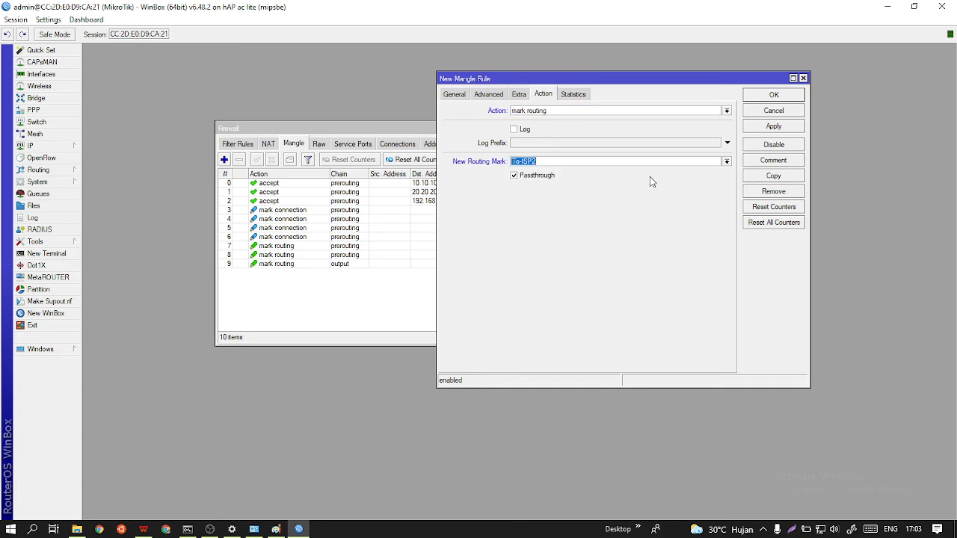
left_click(772, 126)
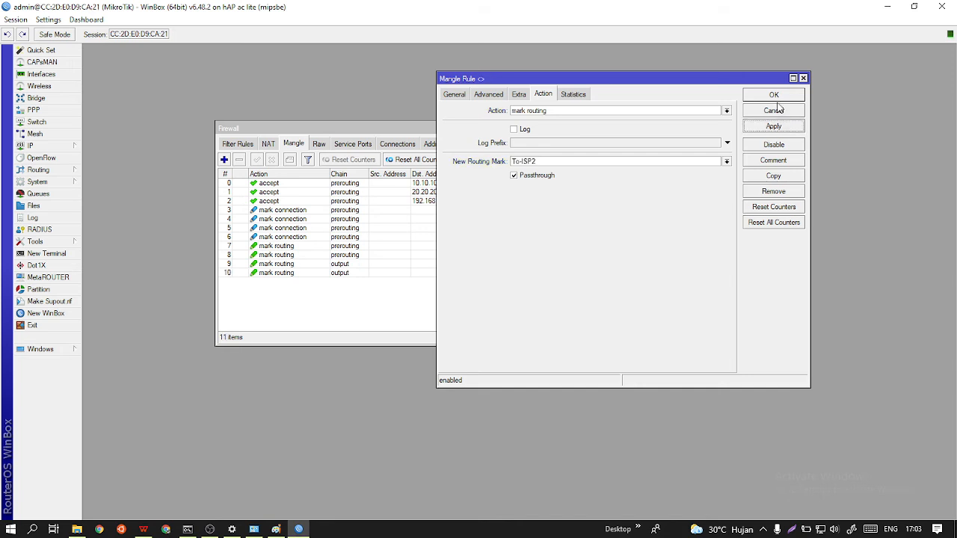
left_click(774, 95)
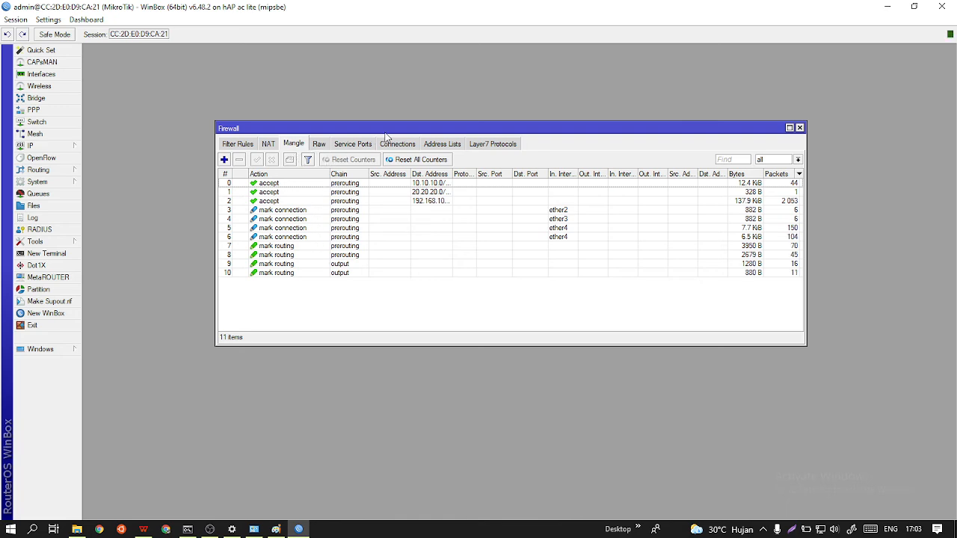
Open the router's IP route list and close the Firewall window.
left_click_drag(392, 133, 490, 140)
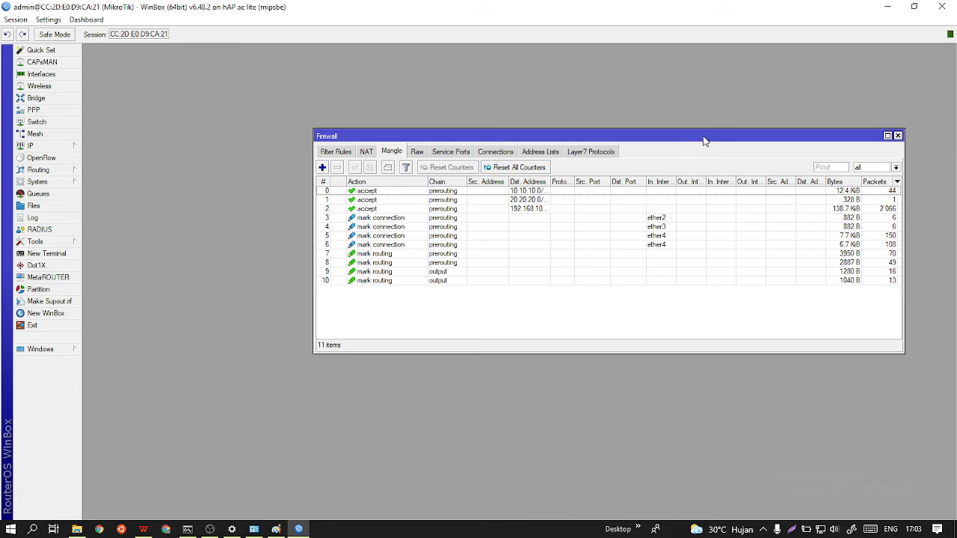
left_click_drag(633, 137, 564, 126)
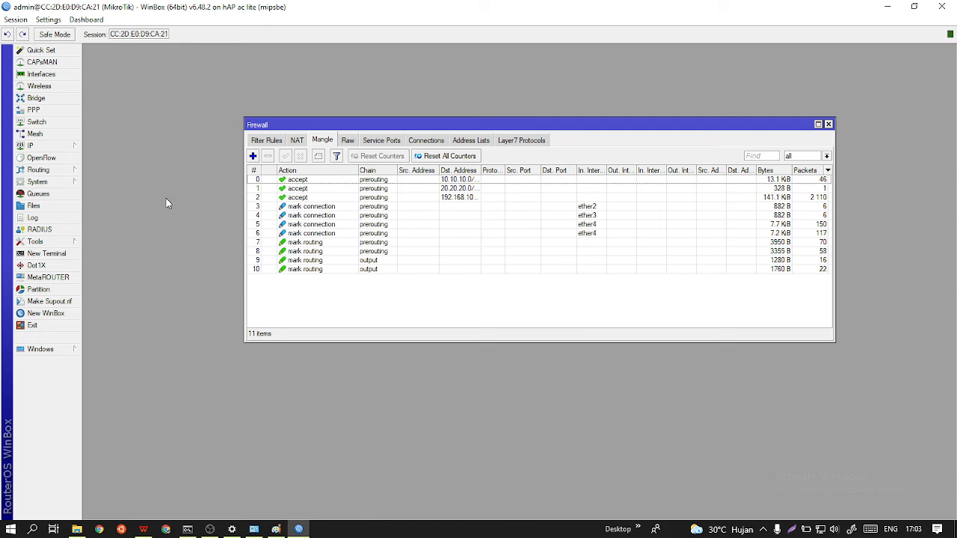
mouse_move(75, 146)
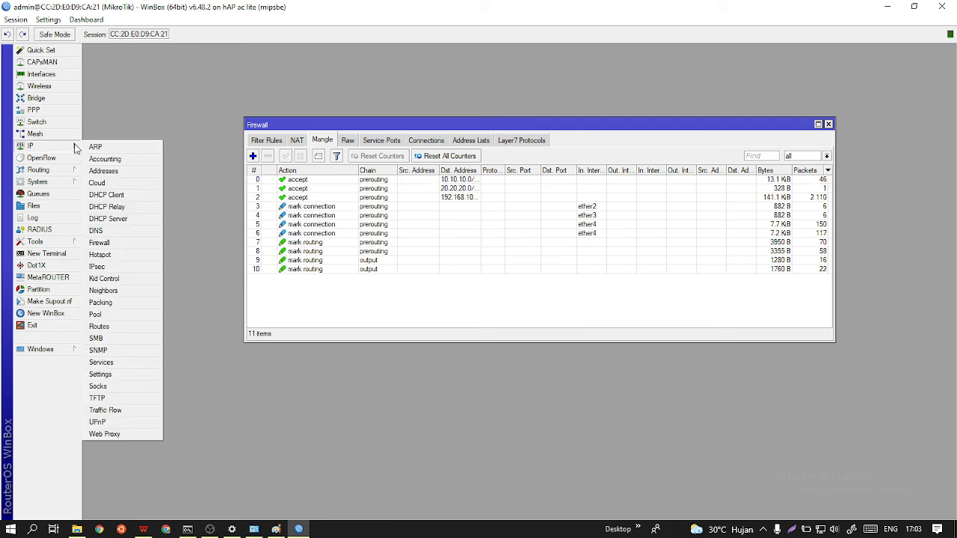
left_click(117, 326)
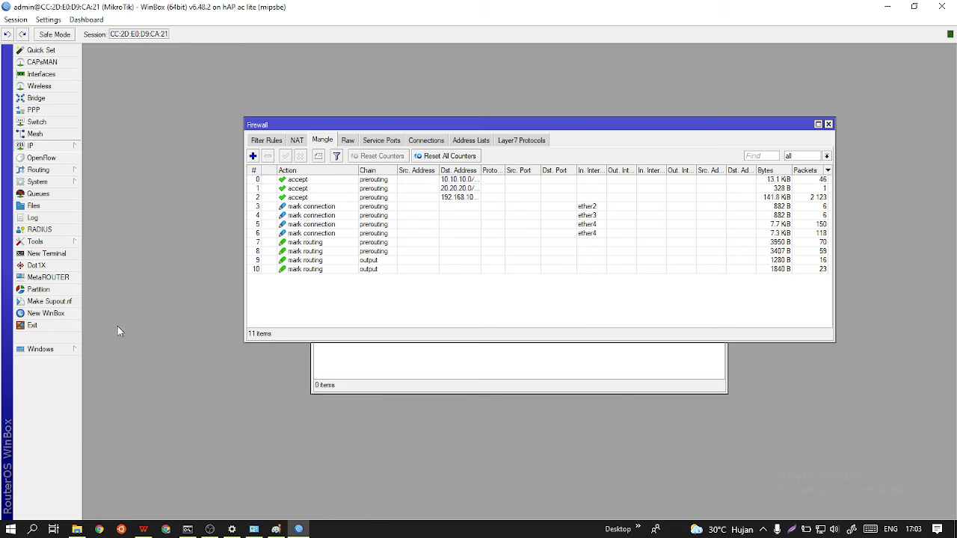
left_click(828, 124)
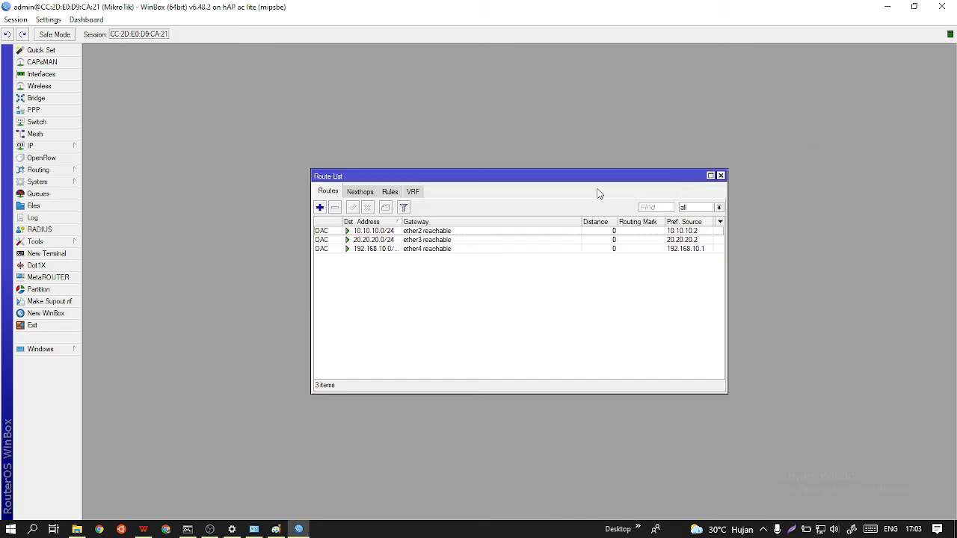
left_click_drag(595, 185, 594, 136)
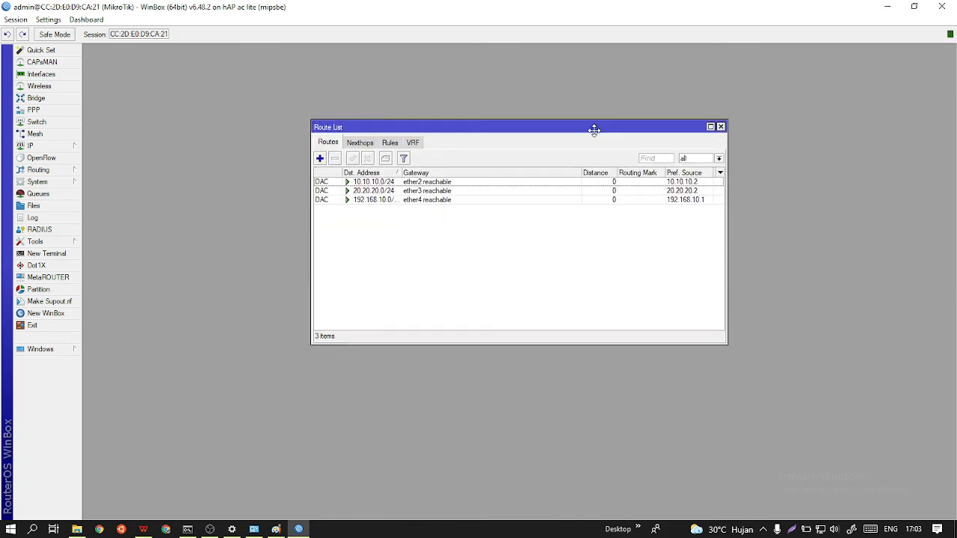
Add a default route (0.0.0.0/0) through gateway 10.10.10.1 with routing mark To-ISP1 and save it.
left_click(321, 159)
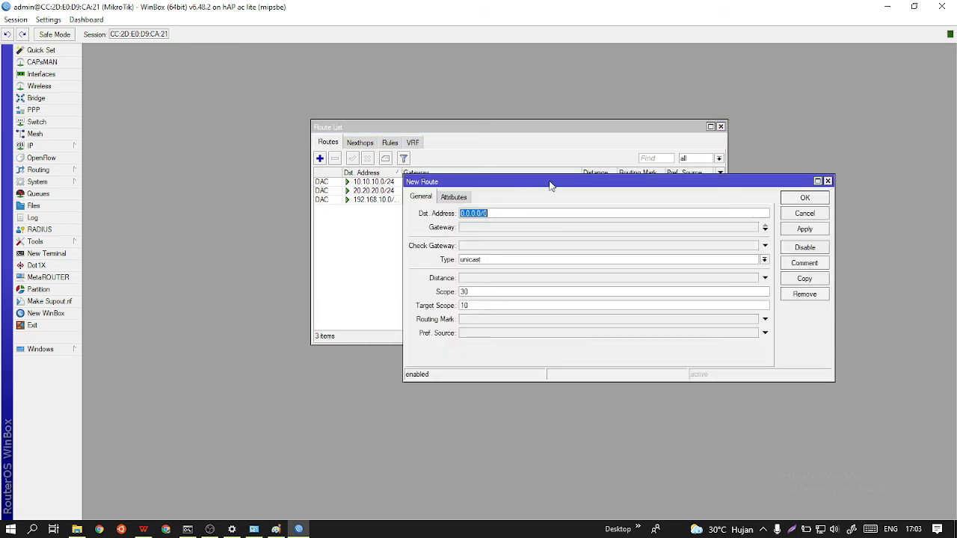
left_click_drag(550, 185, 542, 132)
left_click(514, 179)
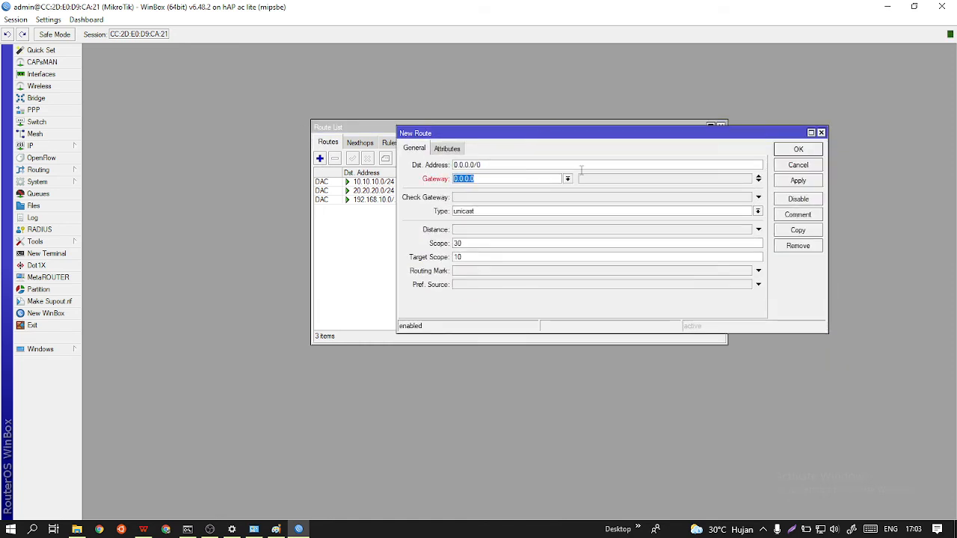
type("1")
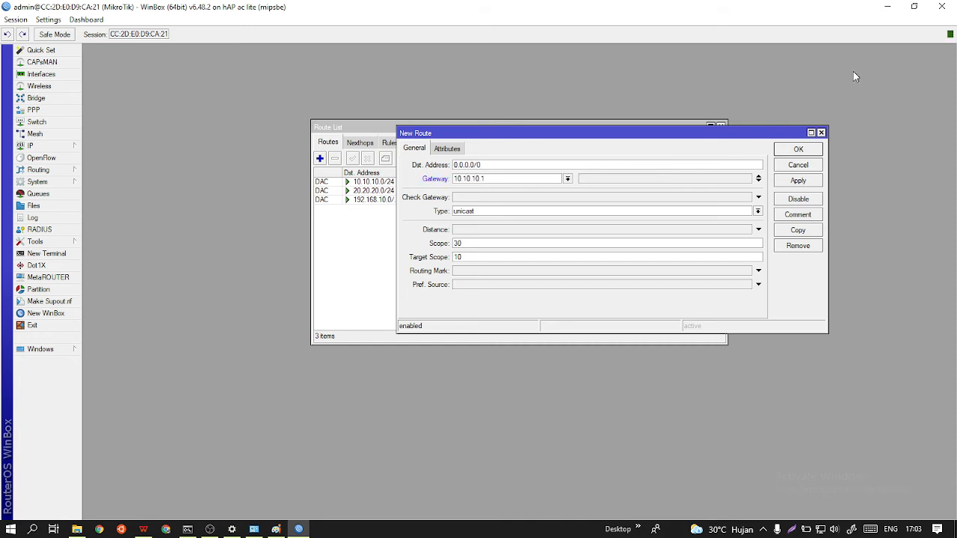
left_click(561, 272)
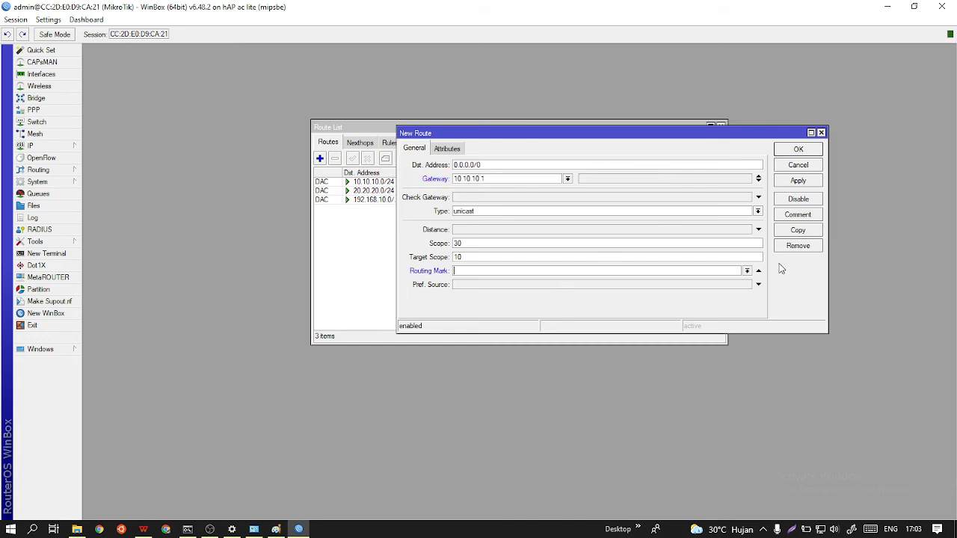
left_click(746, 270)
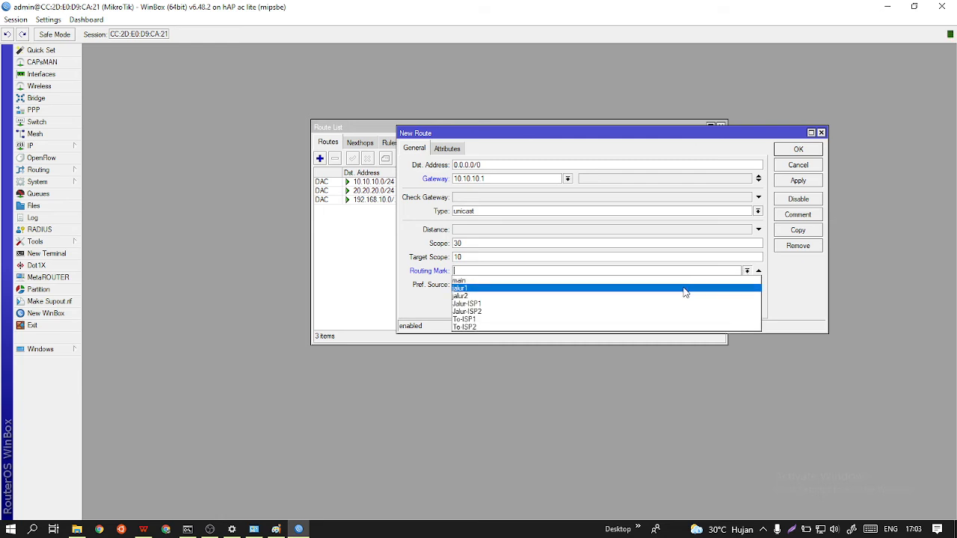
left_click(620, 320)
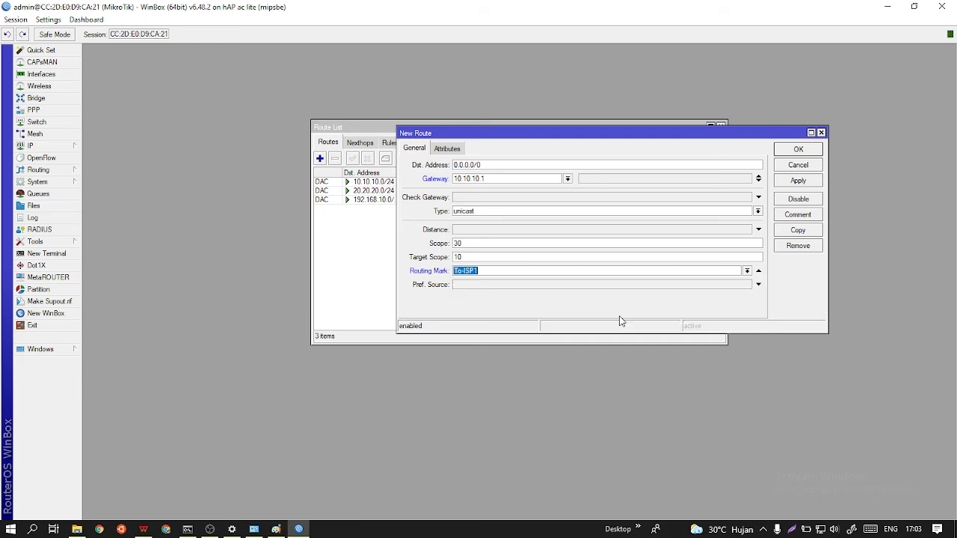
left_click(793, 181)
left_click(804, 149)
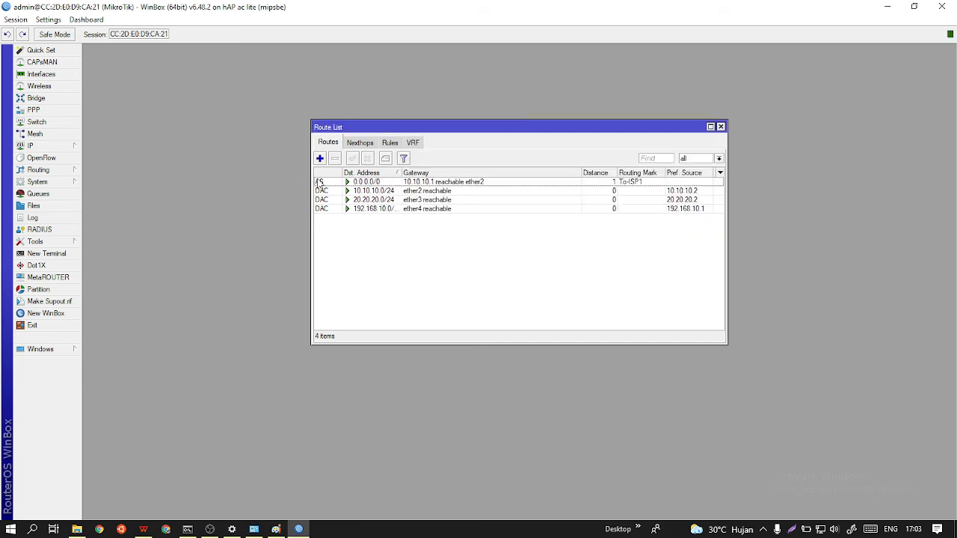
Add a default route (0.0.0.0/0) through gateway 20.20.20.1 with routing mark To-ISP2 and save it.
left_click(320, 158)
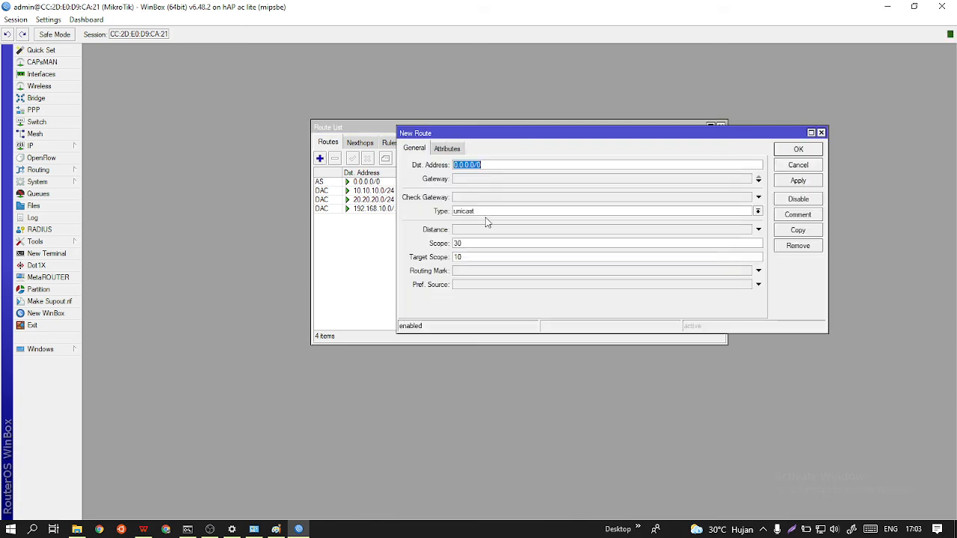
left_click(512, 179)
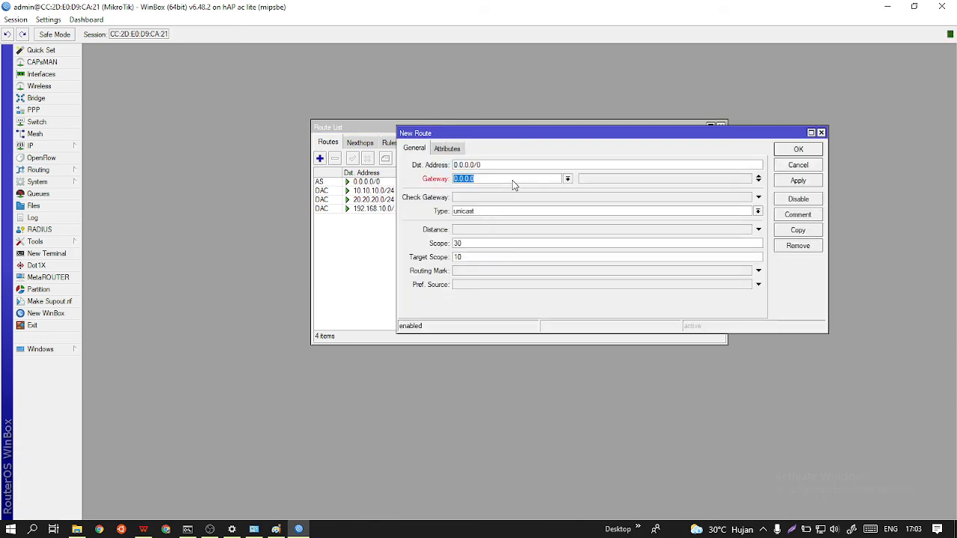
type("20.20.20.1")
left_click(756, 271)
left_click(748, 271)
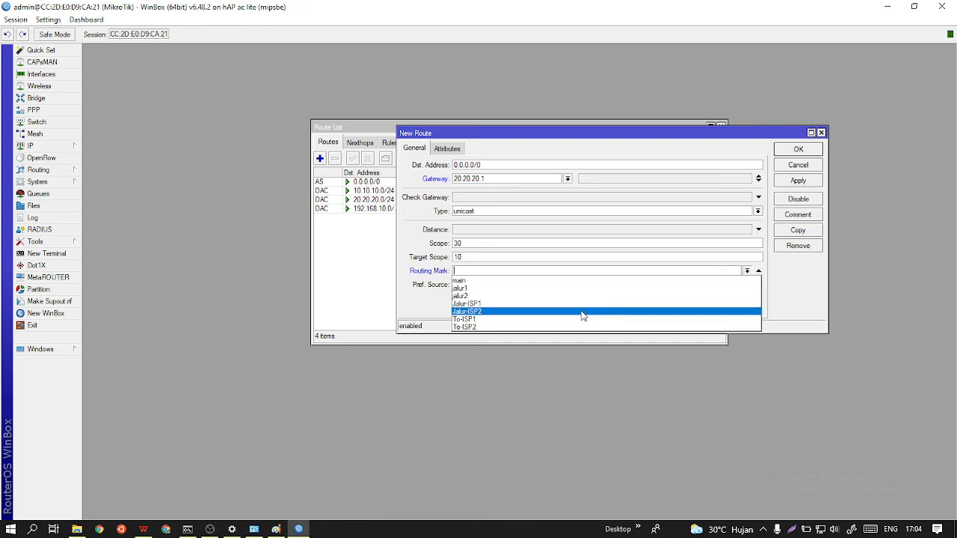
left_click(562, 327)
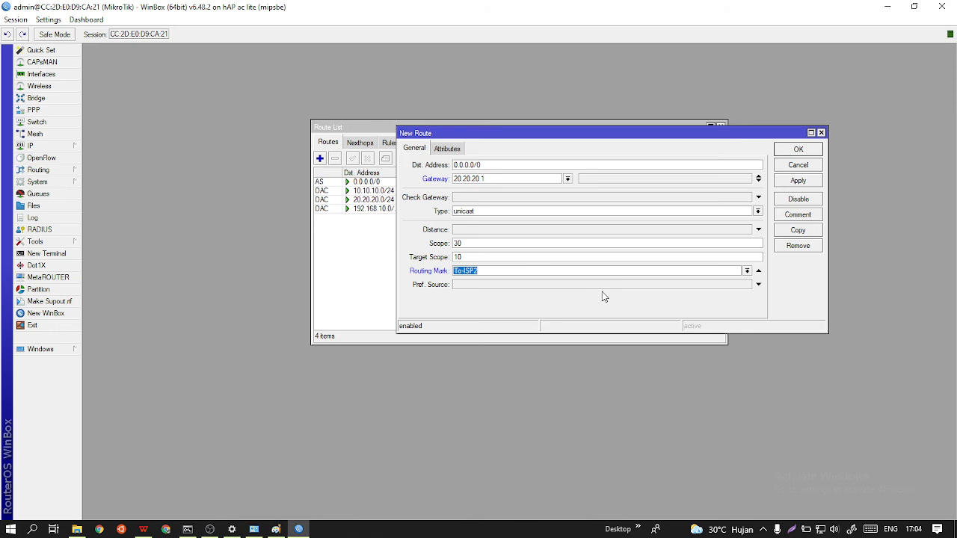
left_click(787, 181)
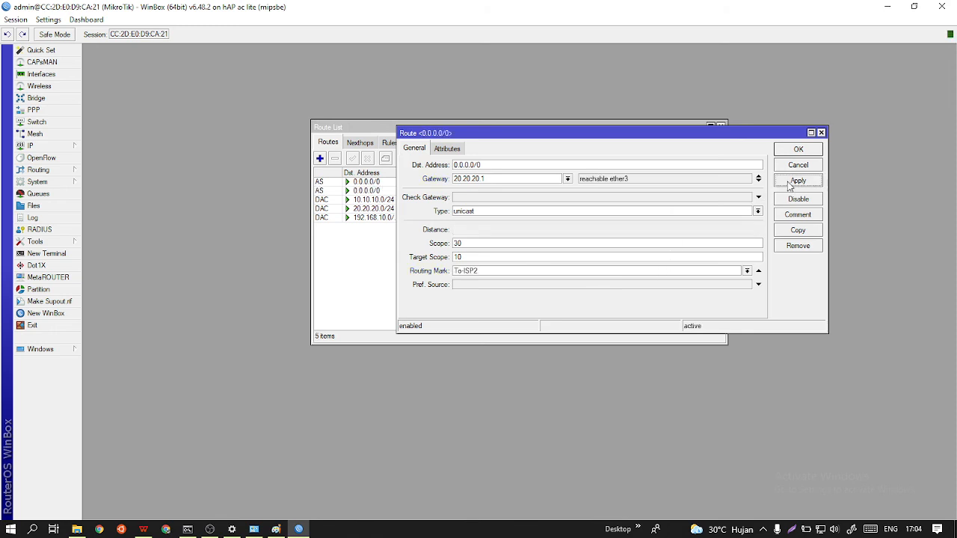
left_click(800, 149)
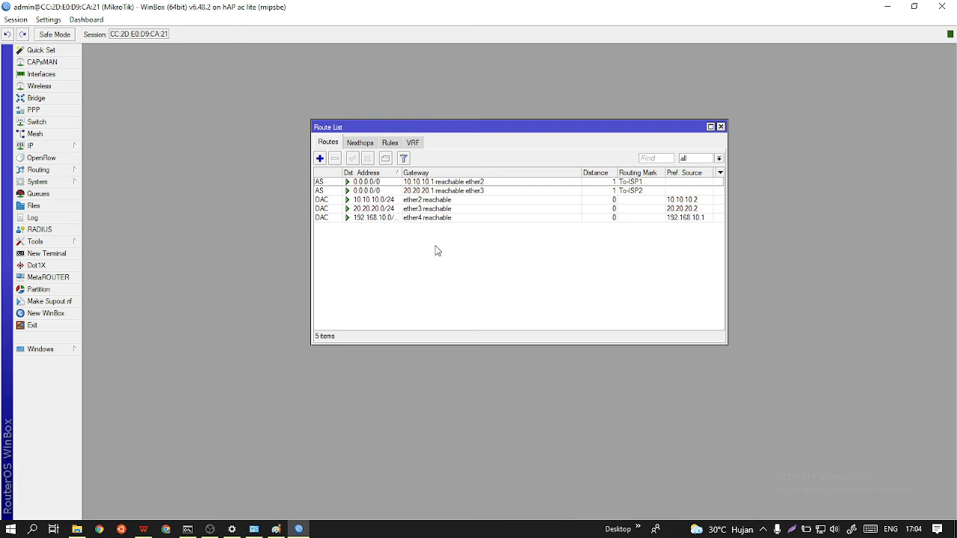
Add another default route through gateway 10.10.10.1 with routing mark To-ISP1 and distance 2, and save it.
left_click(320, 159)
left_click_drag(586, 136, 653, 187)
double_click(585, 236)
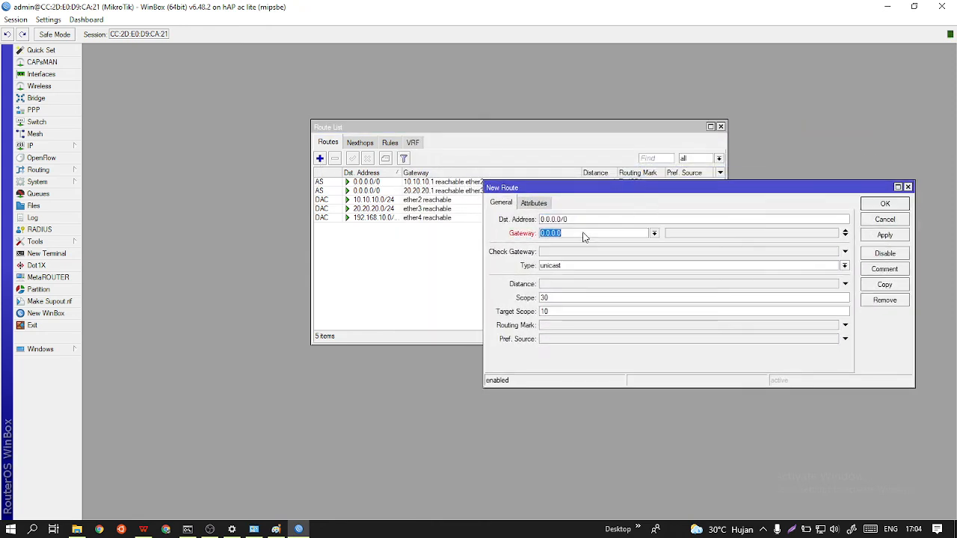
type("10.10.10.1")
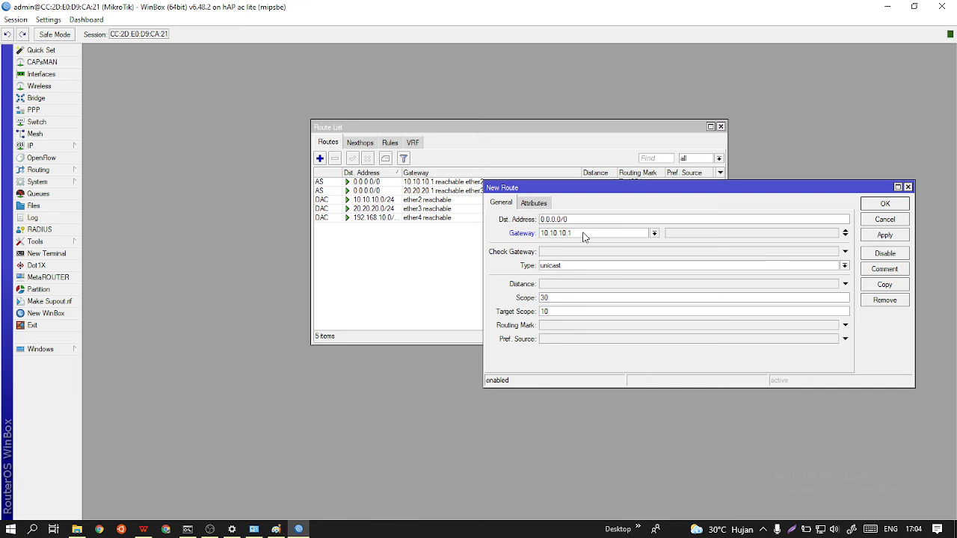
left_click(844, 325)
left_click(833, 326)
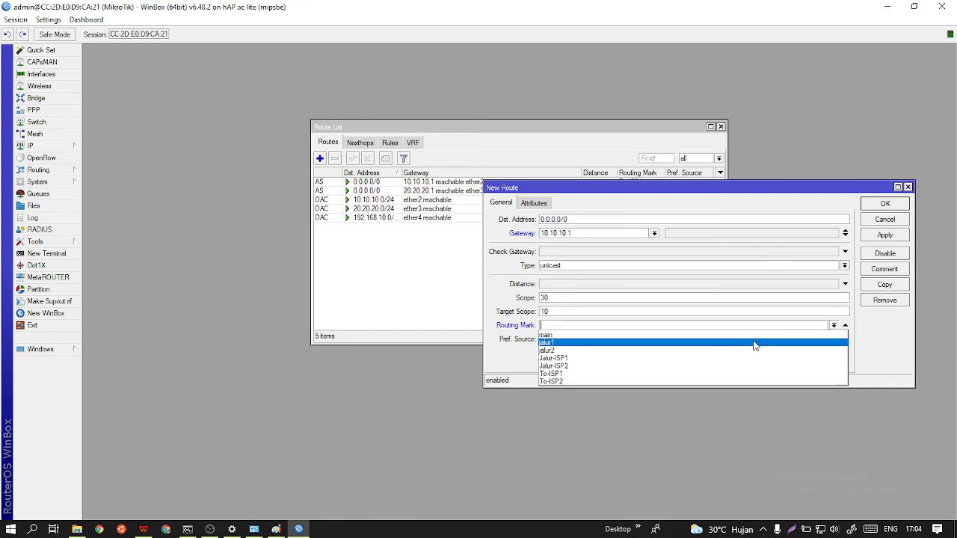
left_click(691, 374)
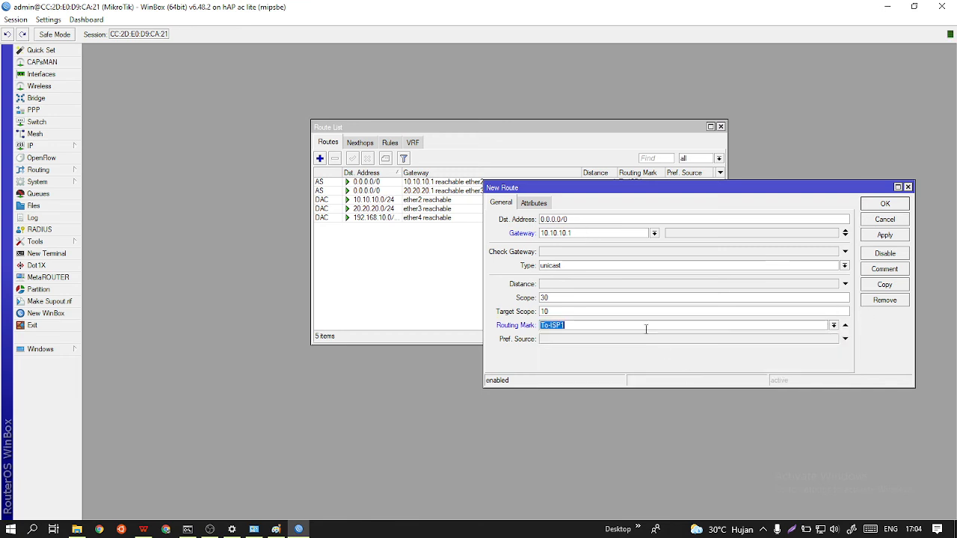
left_click(586, 285)
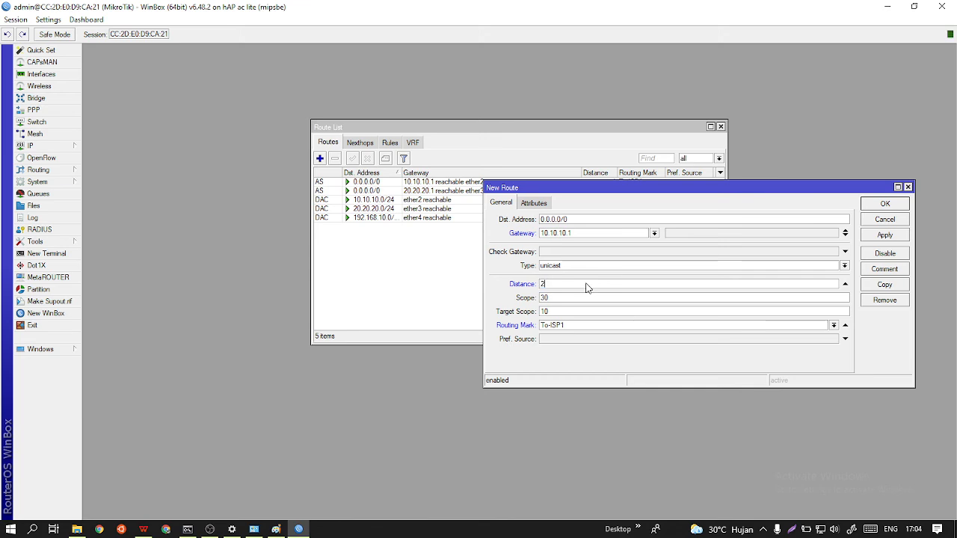
left_click(894, 235)
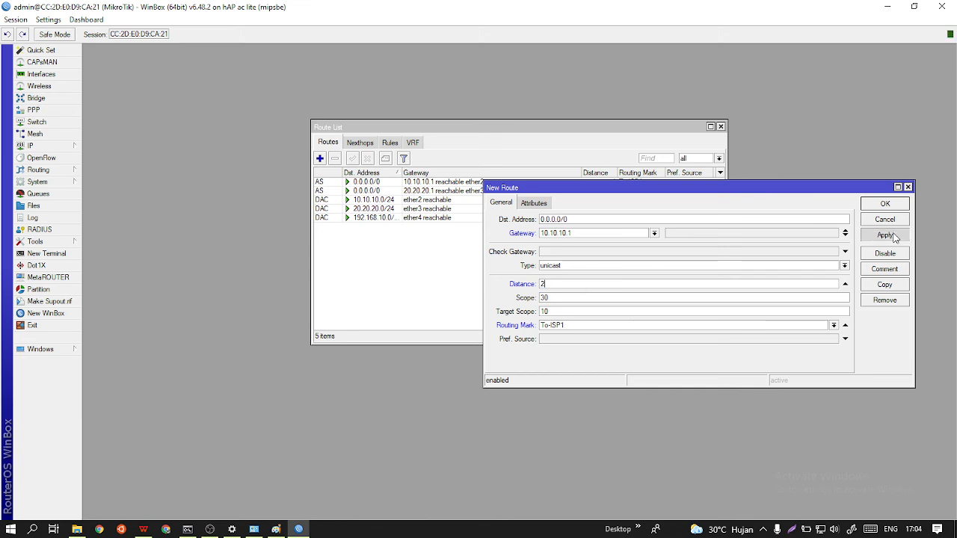
left_click(885, 204)
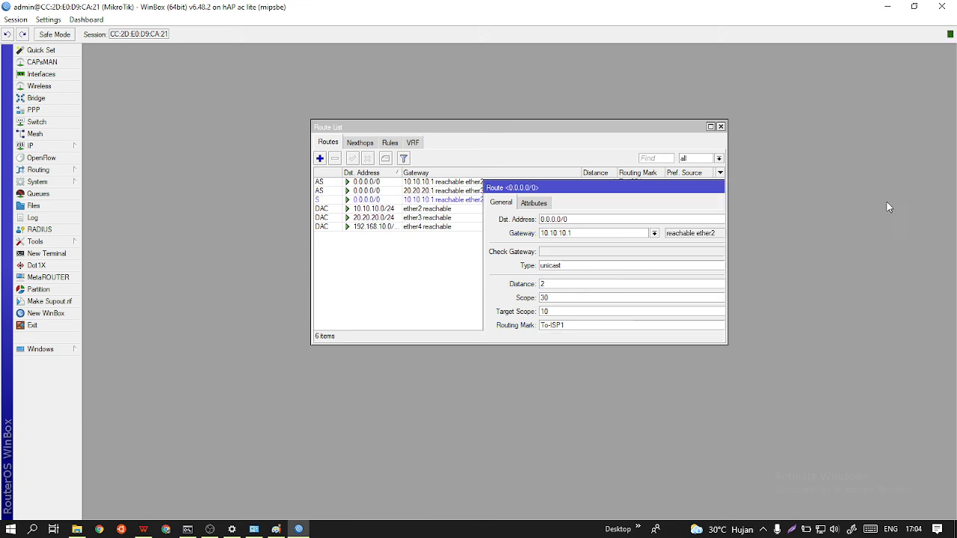
Add another default route (0.0.0.0/0) through gateway 20.20.20.1 with distance 2 and routing mark To-ISP2, and save it.
left_click(320, 159)
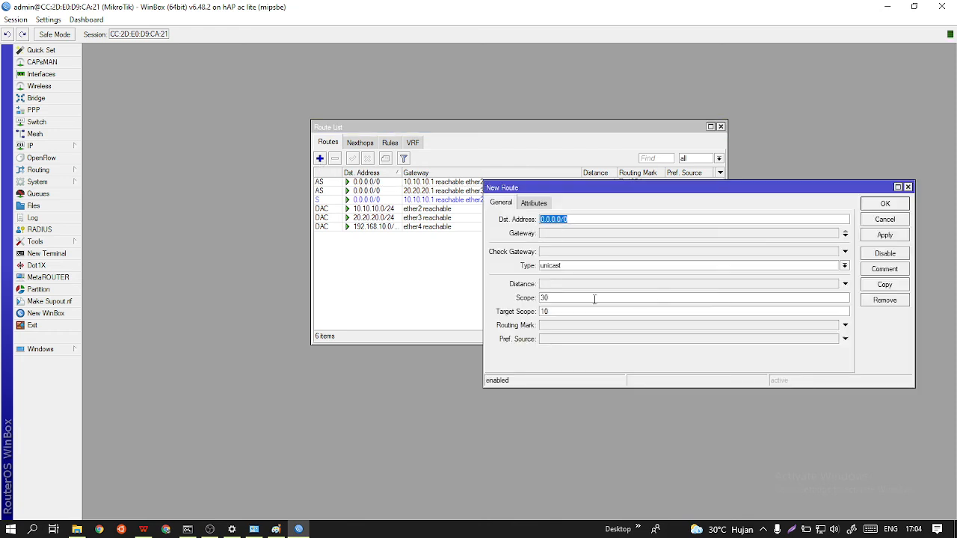
left_click(594, 287)
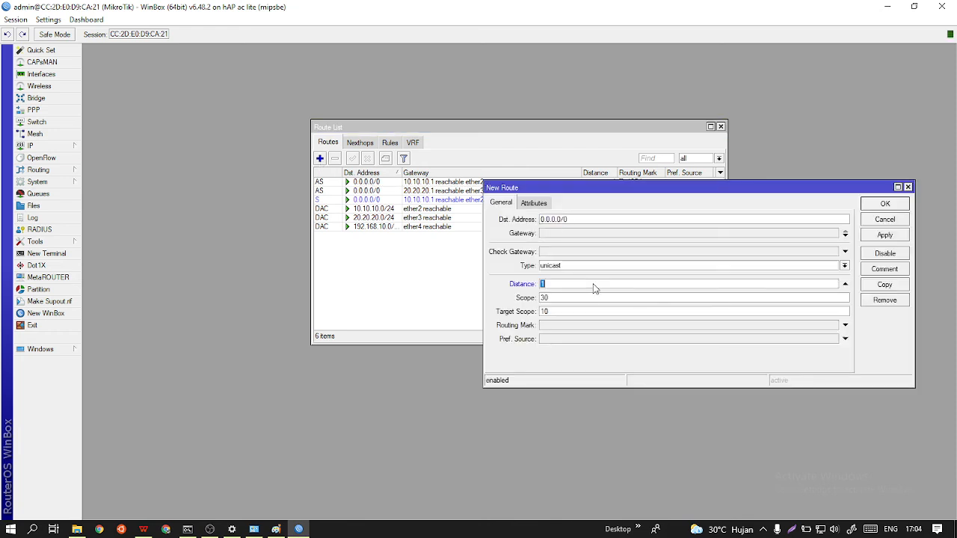
left_click(566, 234)
type("20.20.20.1")
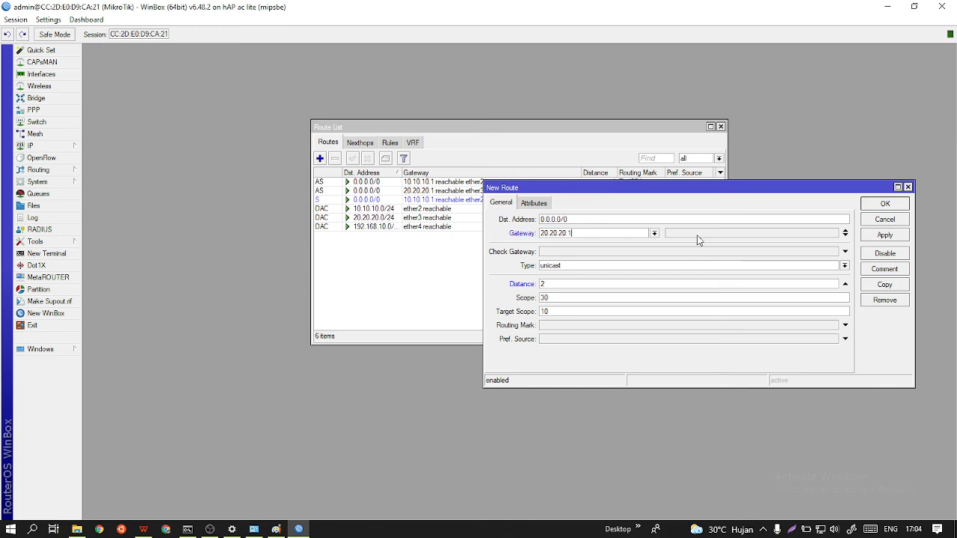
left_click(652, 325)
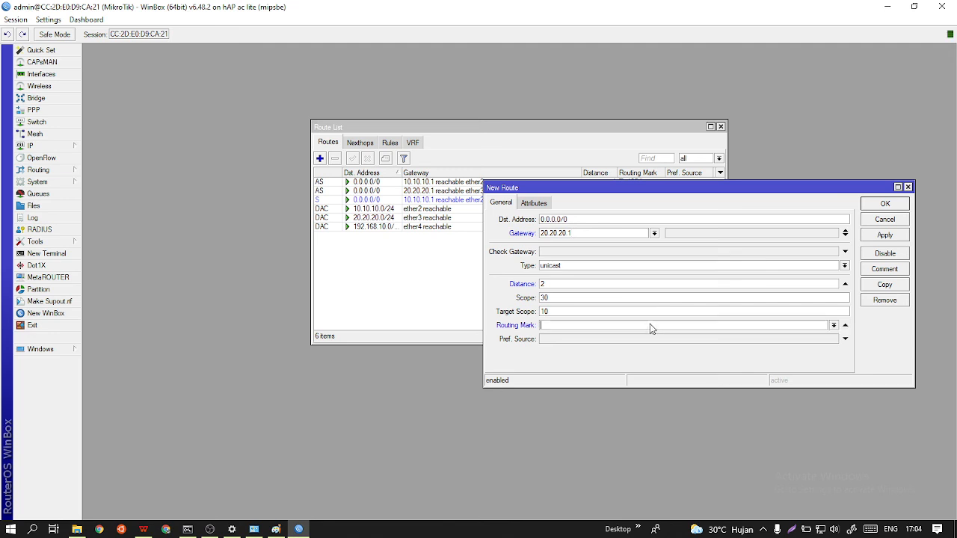
left_click(832, 326)
left_click(713, 365)
left_click(834, 326)
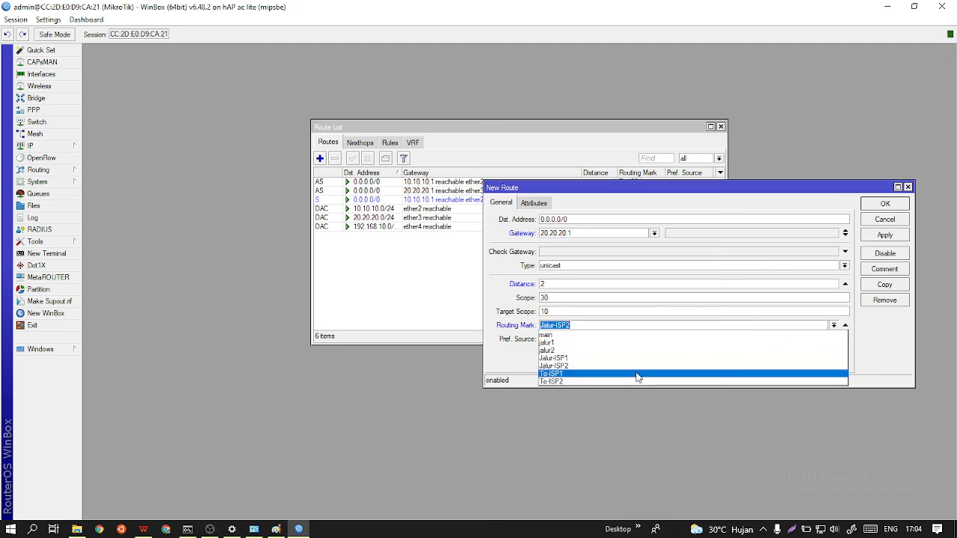
left_click(607, 377)
left_click(885, 235)
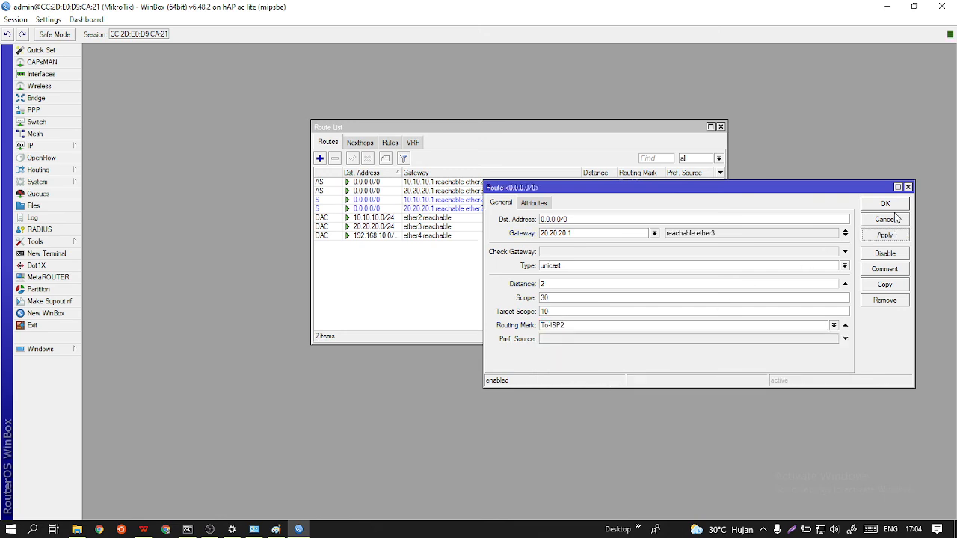
left_click(885, 204)
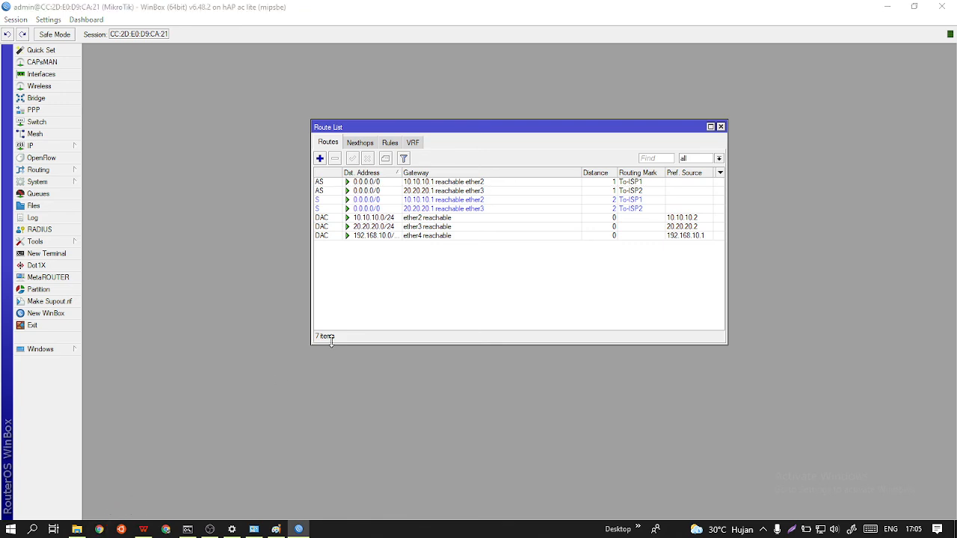
Switch to Chrome with the WORKING profile, search for "speedtest okla" and open the Speedtest by Ookla site.
scroll(598, 287, "down", 2)
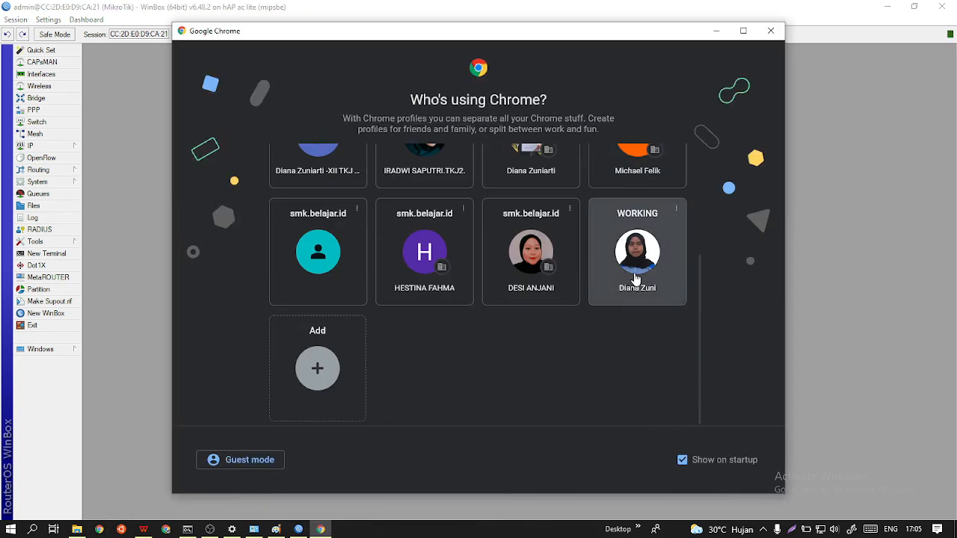
left_click(634, 279)
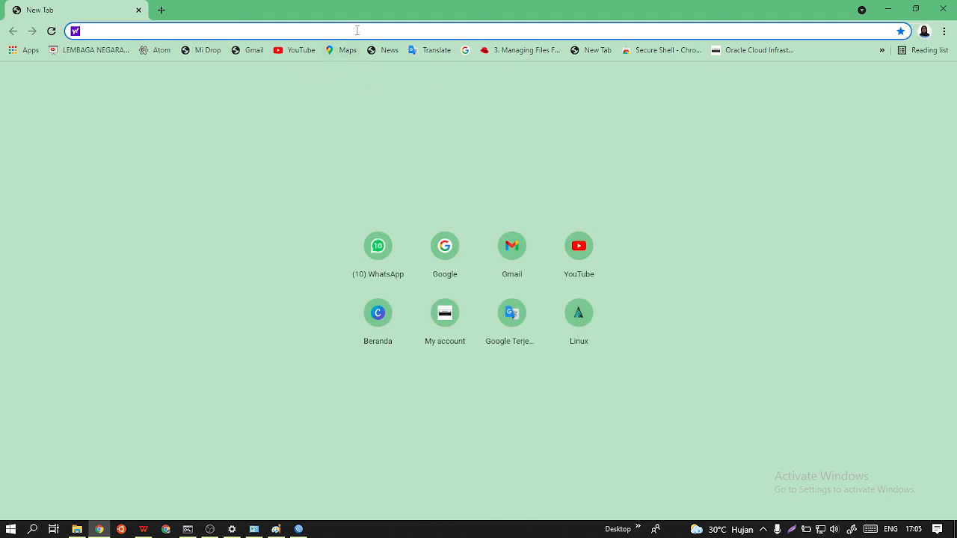
type("SPE")
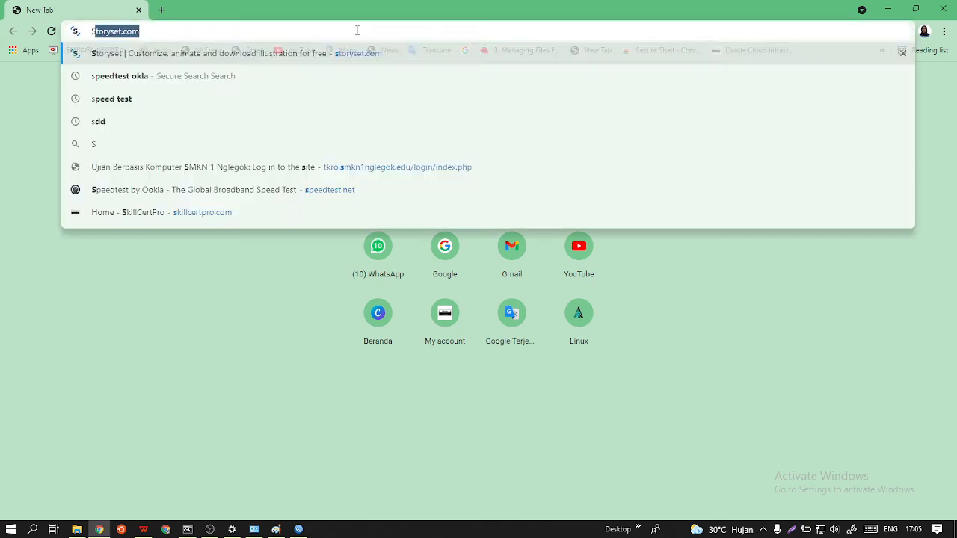
key("BackSpace")
key("BackSpace")
key("BackSpace")
key("BackSpace")
type("speedtes")
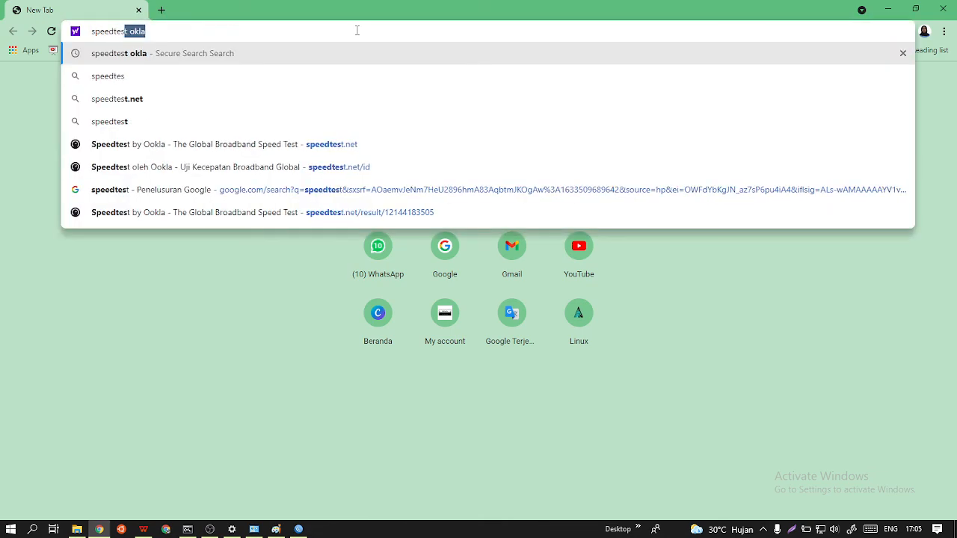
key("Return")
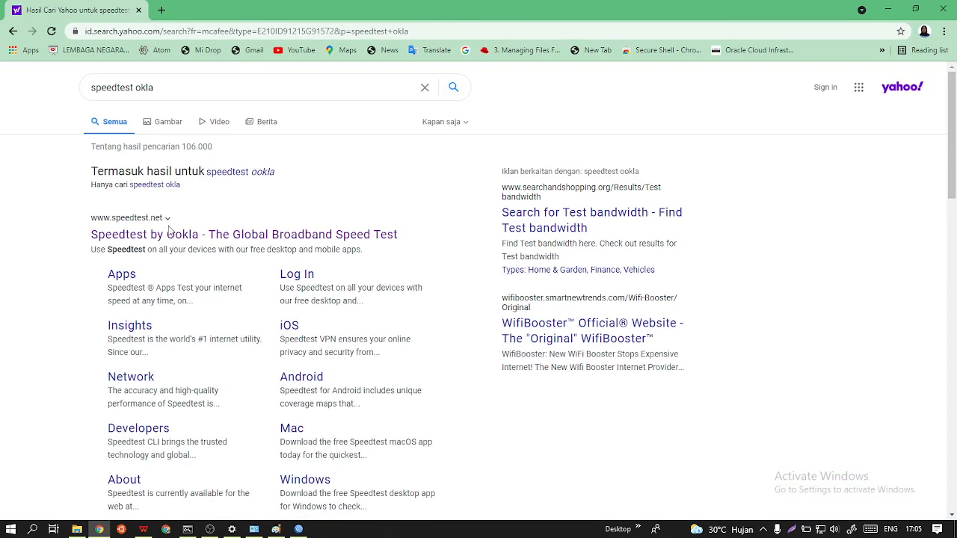
left_click(179, 236)
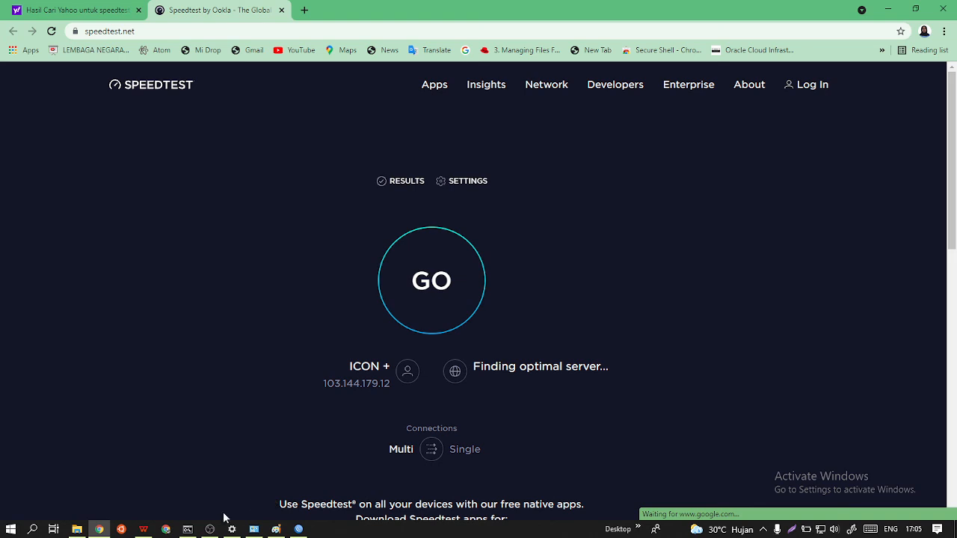
Arrange WinBox and the Speedtest browser window side by side, and open the router's interface list.
mouse_move(210, 529)
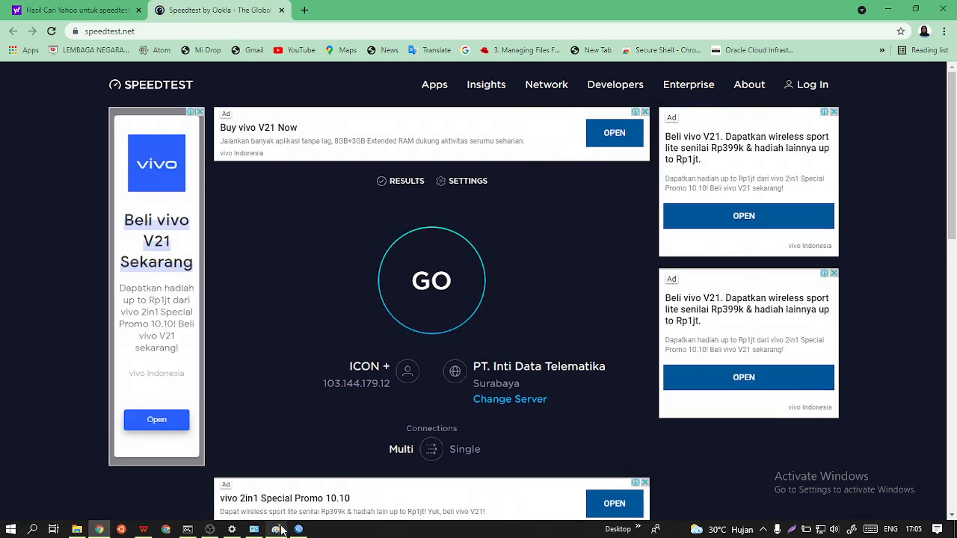
left_click(278, 530)
left_click_drag(550, 7, 949, 225)
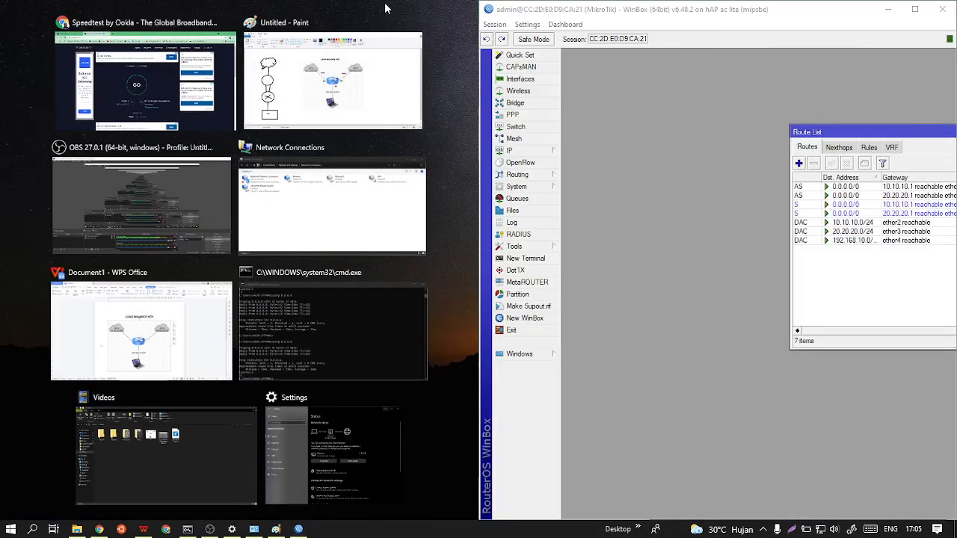
left_click(168, 95)
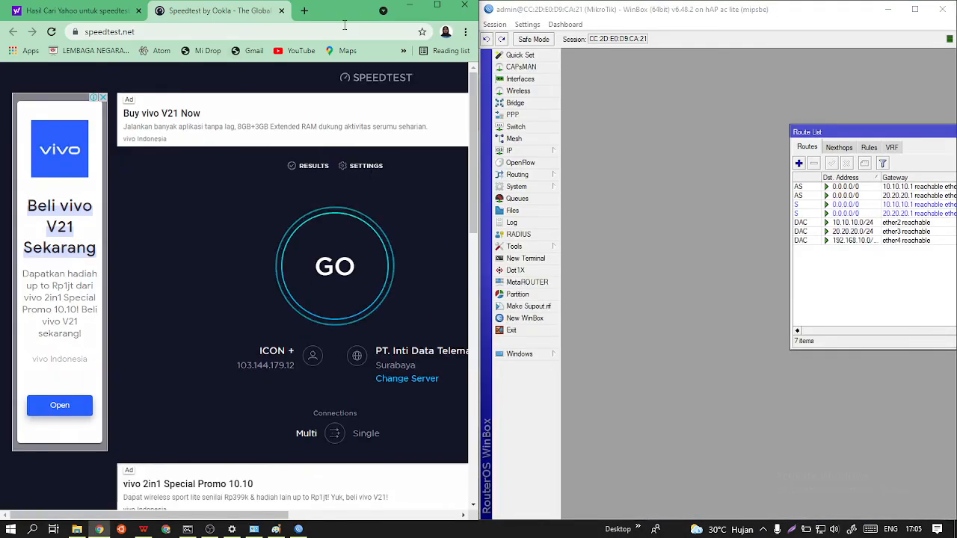
left_click(537, 80)
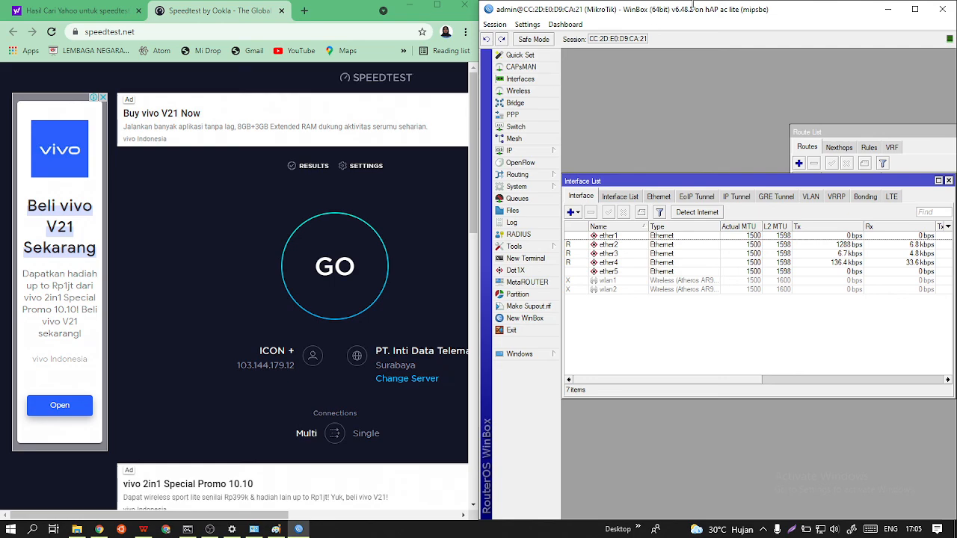
Swap the two windows so WinBox fills the left half of the screen and the Speedtest page the right half.
left_click_drag(705, 11, 333, 205)
left_click_drag(329, 9, 956, 166)
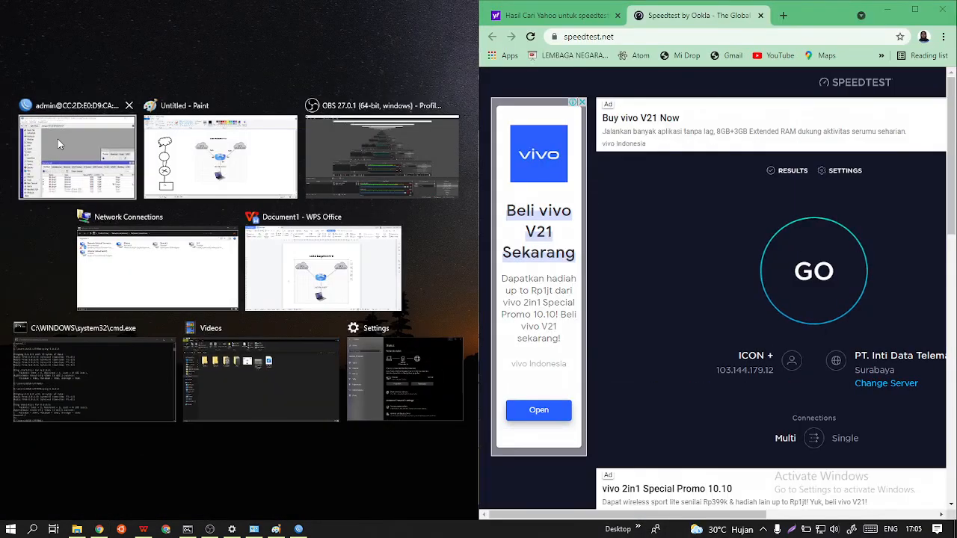
left_click(57, 139)
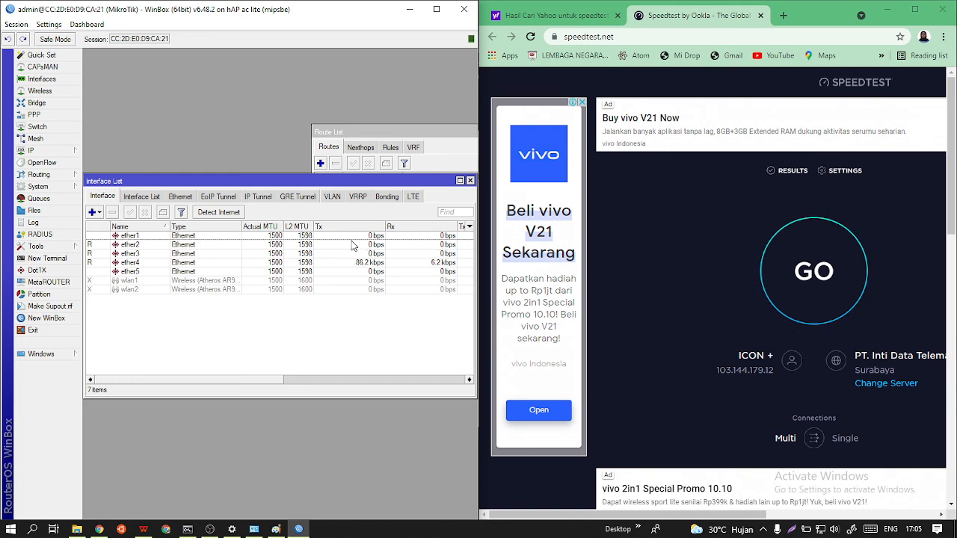
Set the Speedtest connections to Single and run the test with the router's interface traffic in view.
left_click_drag(394, 180, 394, 165)
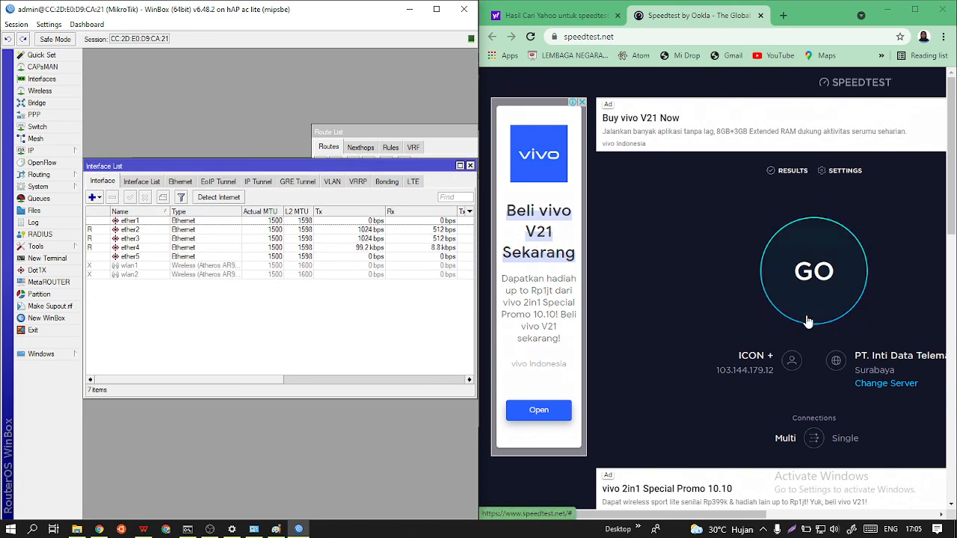
left_click(812, 441)
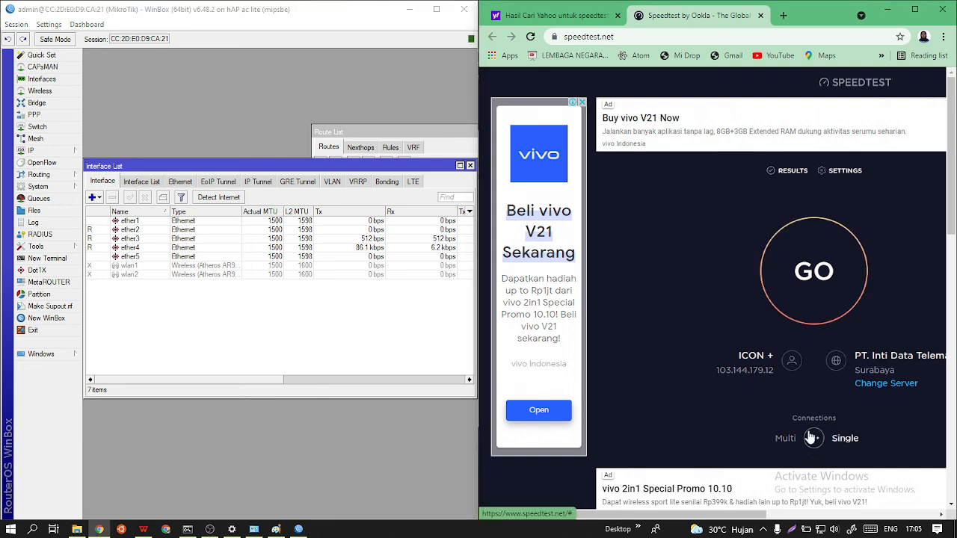
left_click(804, 277)
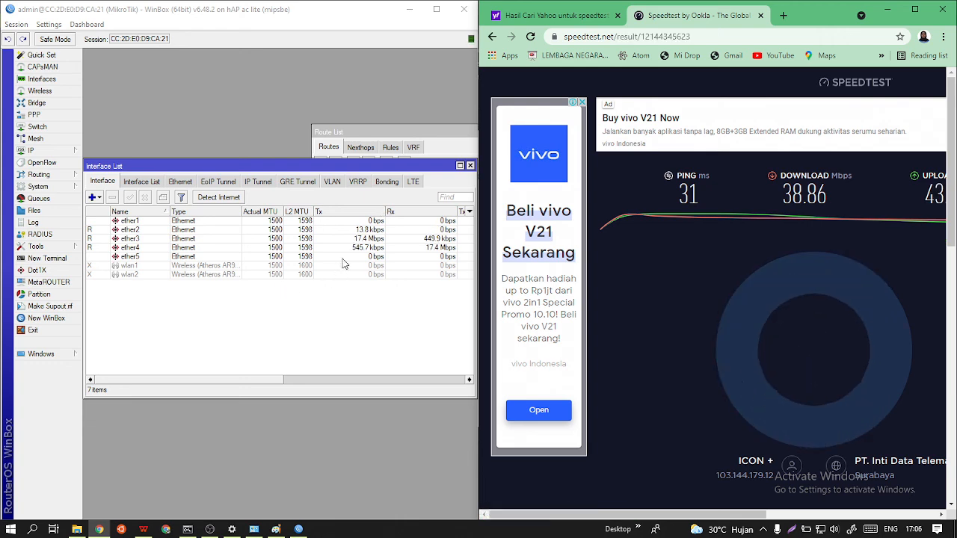
Maximize WinBox and examine the connection marks in the firewall's active connections list.
left_click(437, 10)
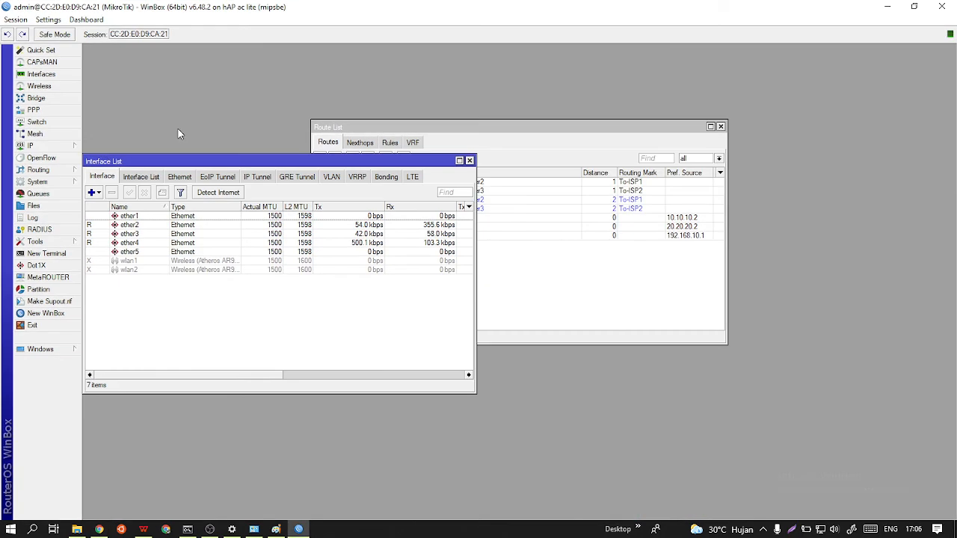
left_click(30, 146)
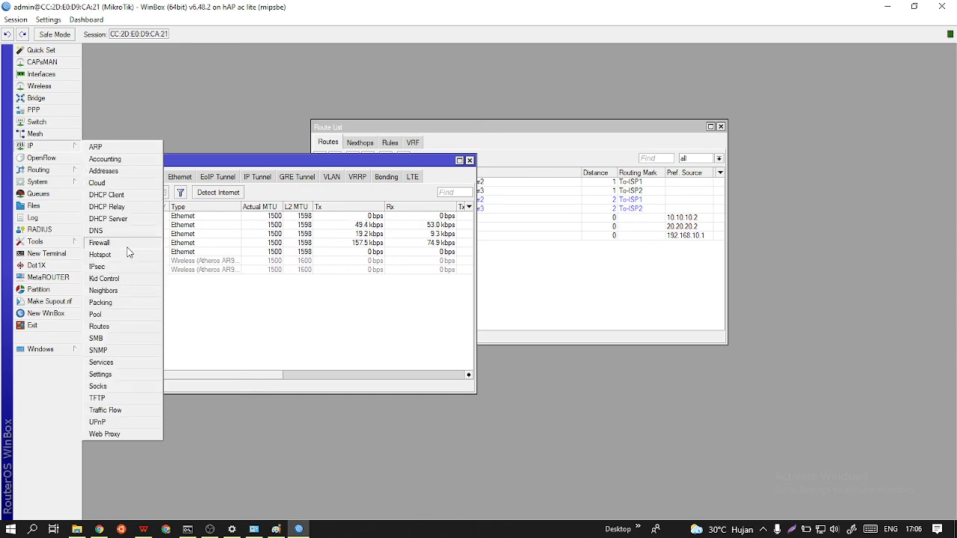
left_click(110, 243)
left_click(427, 141)
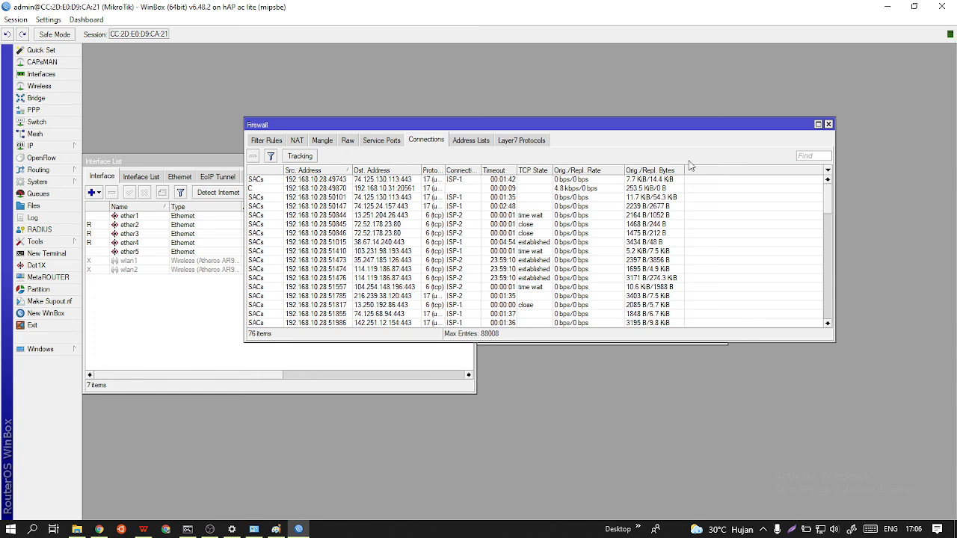
left_click_drag(543, 130, 606, 139)
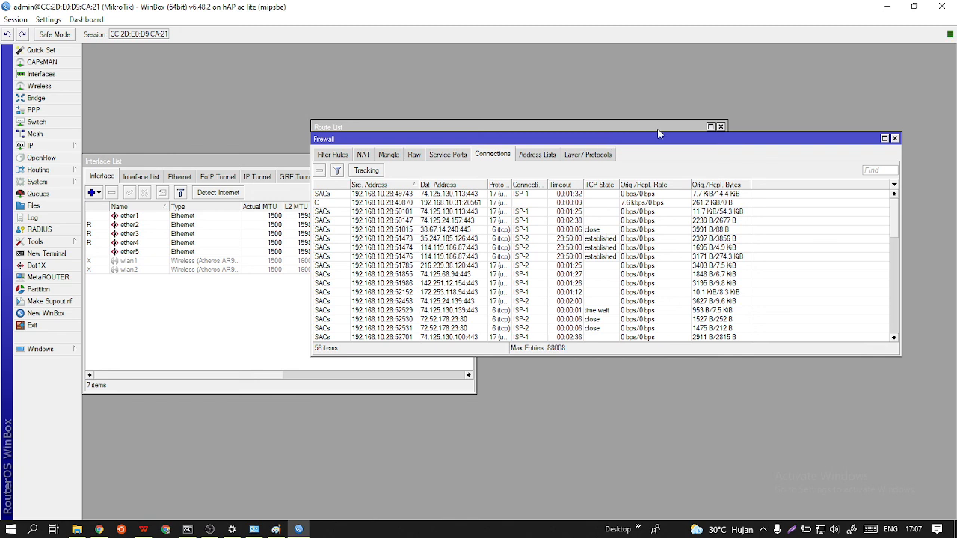